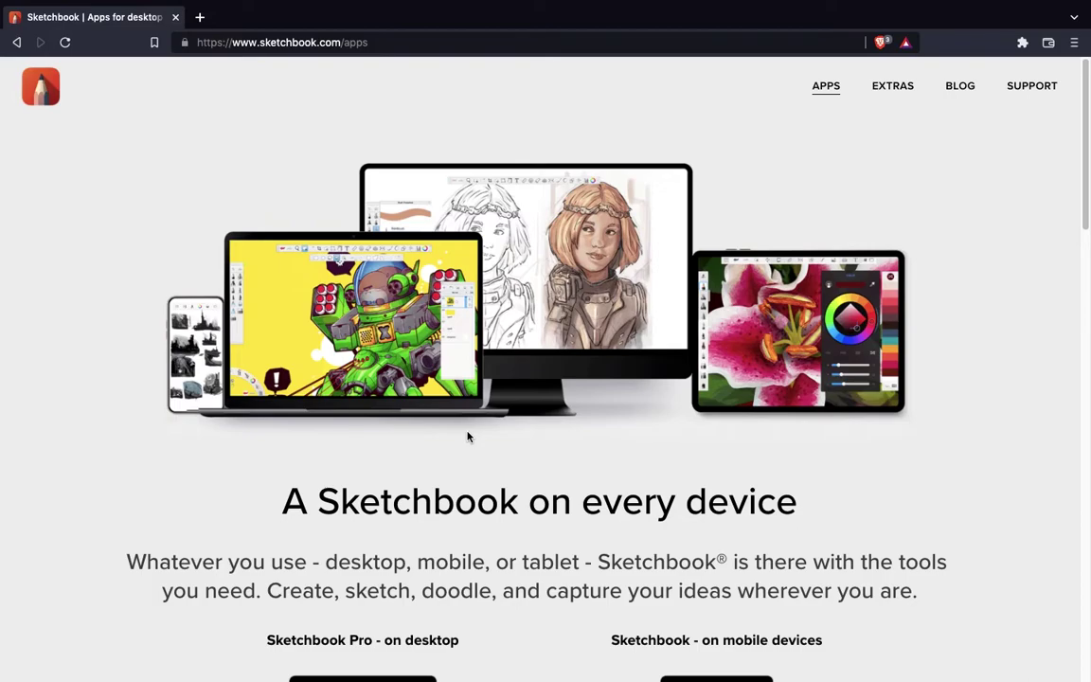
- Examine the Sketchbook apps page's device editions and feature overview
scroll(467, 436, "down", 6)
scroll(464, 428, "down", 1)
scroll(483, 360, "down", 1)
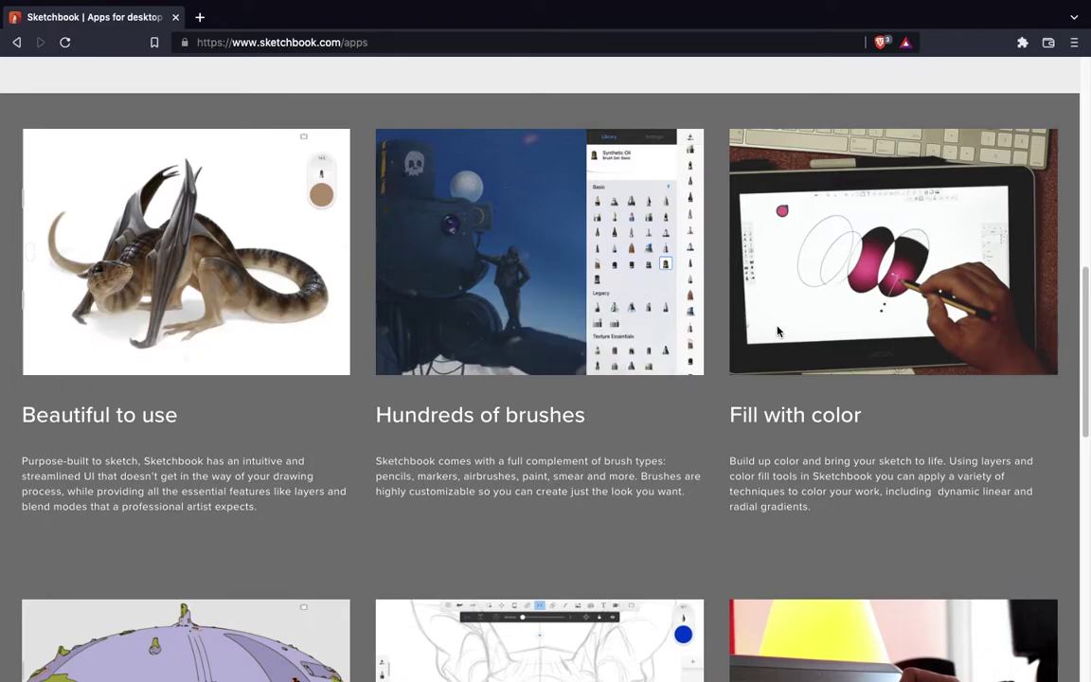
scroll(696, 395, "down", 4)
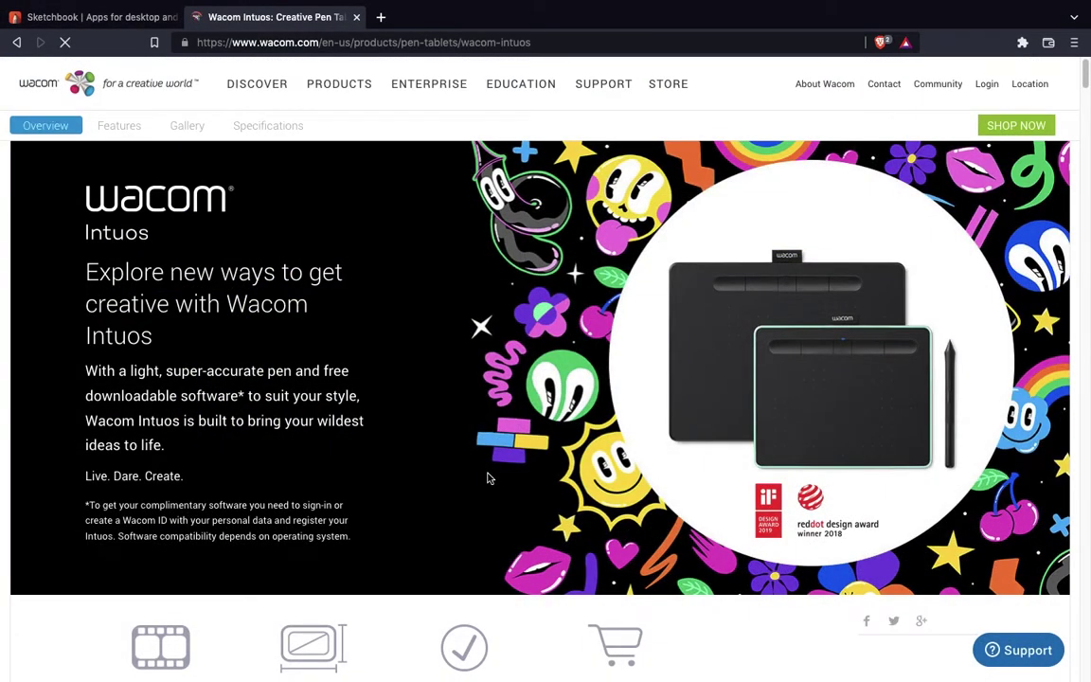
- Review the Wacom Intuos models and the Pen Tablets category with its Intuos Pro, Intuos and One by Wacom lines
scroll(488, 478, "down", 3)
scroll(488, 478, "down", 4)
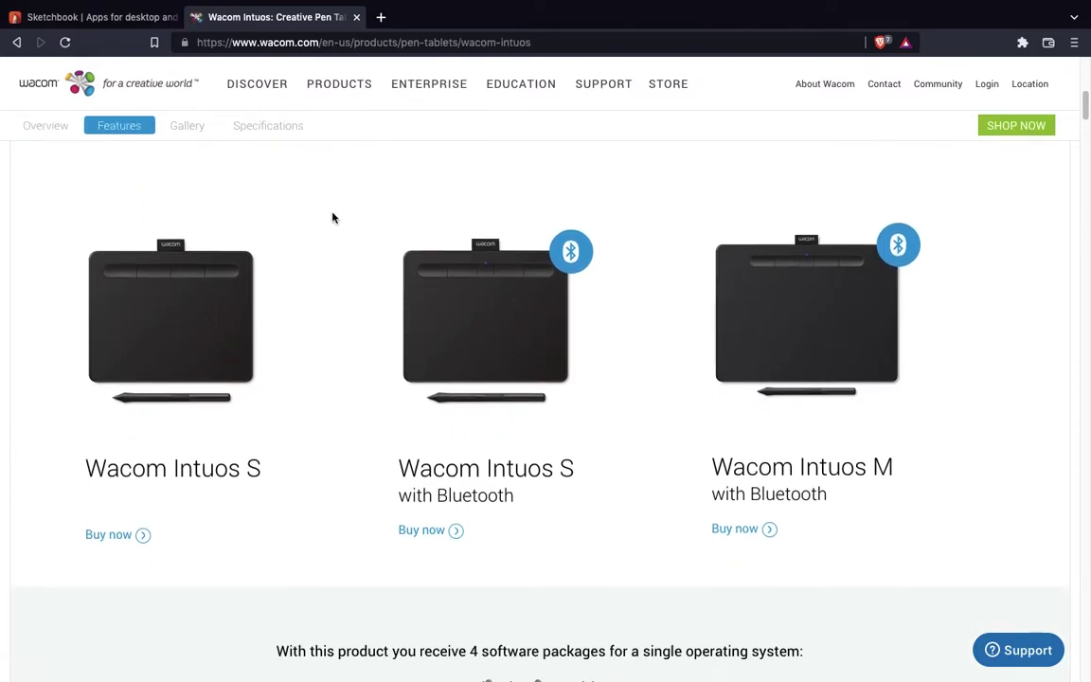
left_click(336, 87)
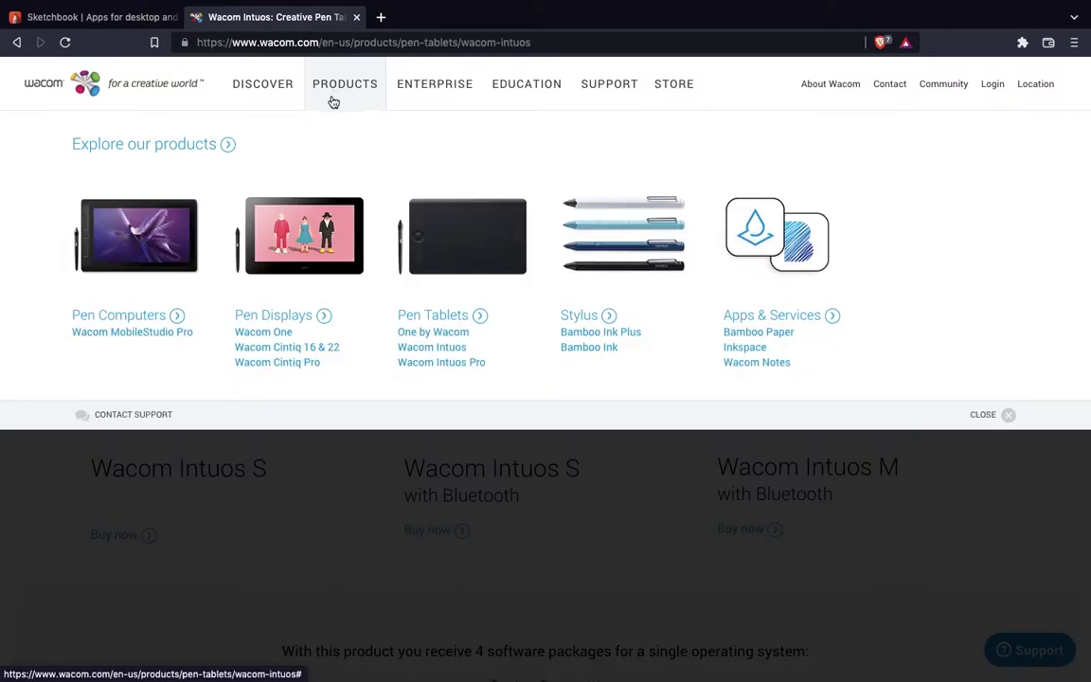
left_click(440, 316)
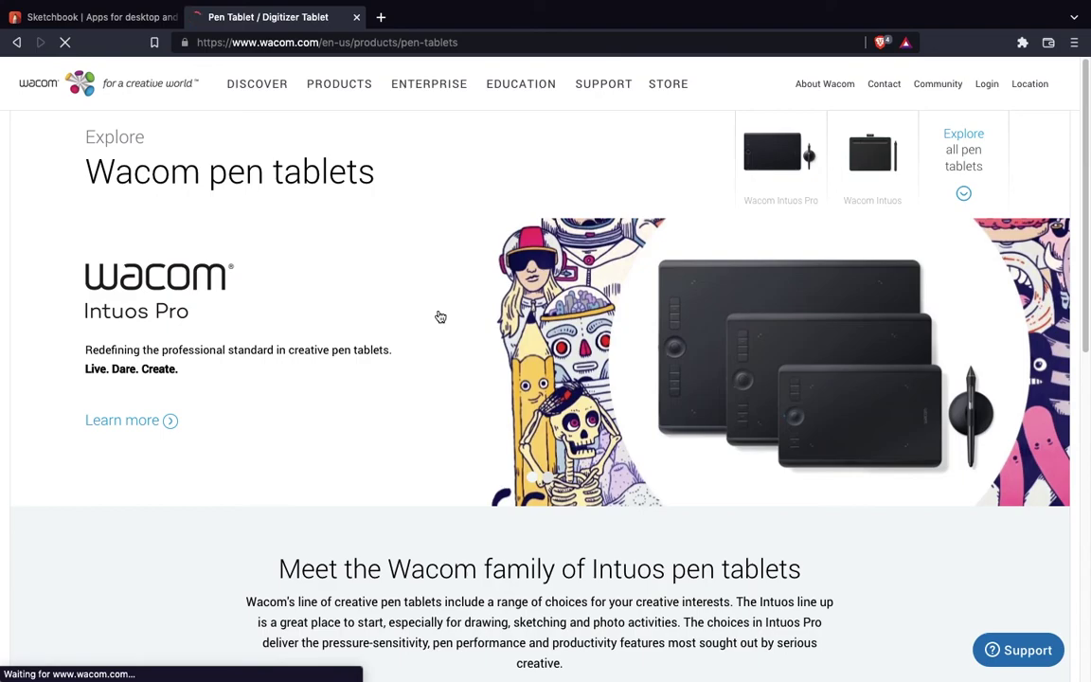
scroll(446, 321, "down", 5)
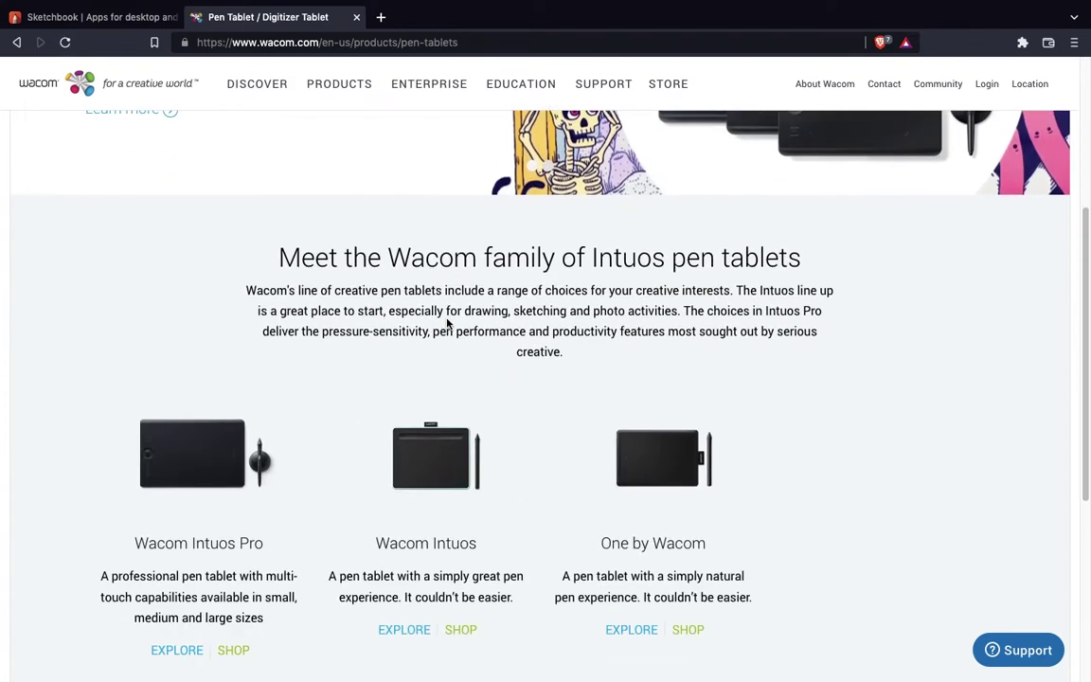
scroll(447, 323, "down", 3)
scroll(447, 323, "up", 1)
scroll(447, 323, "up", 2)
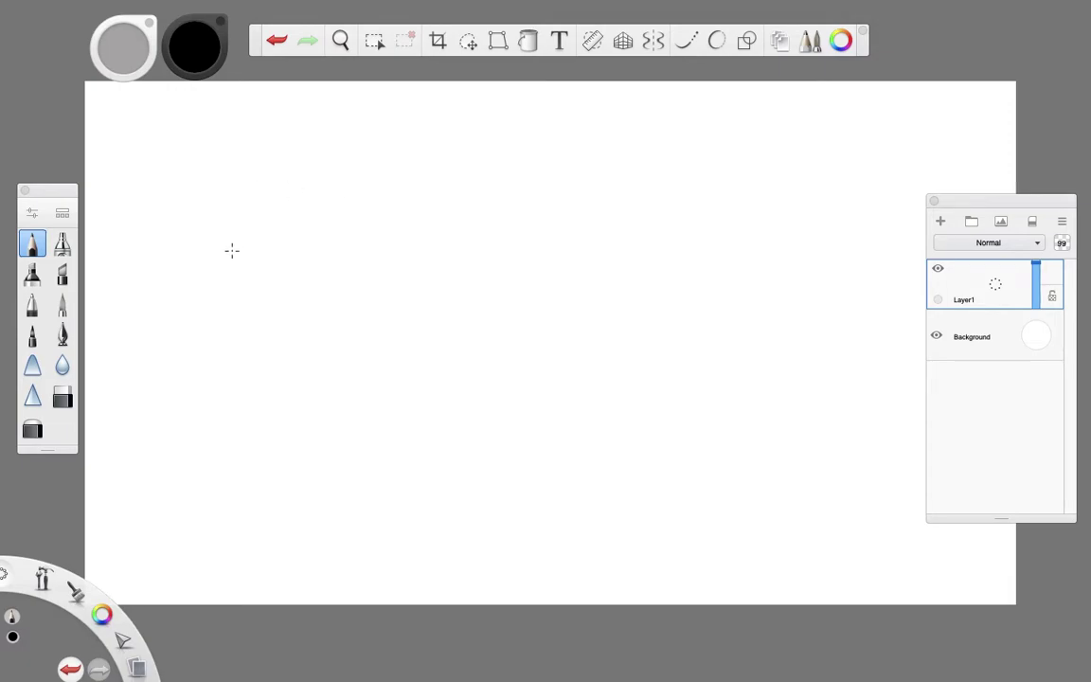
- Open the Sketchbook Pro preferences and examine the General options for undo, graphics and default save format
mouse_move(63, 5)
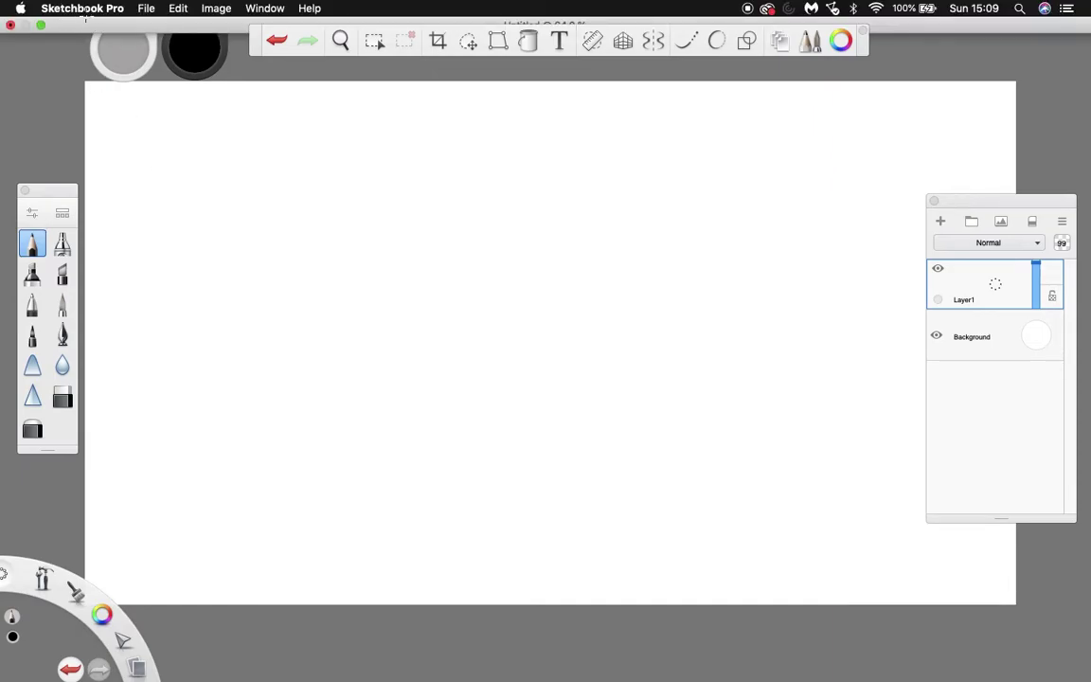
left_click(83, 8)
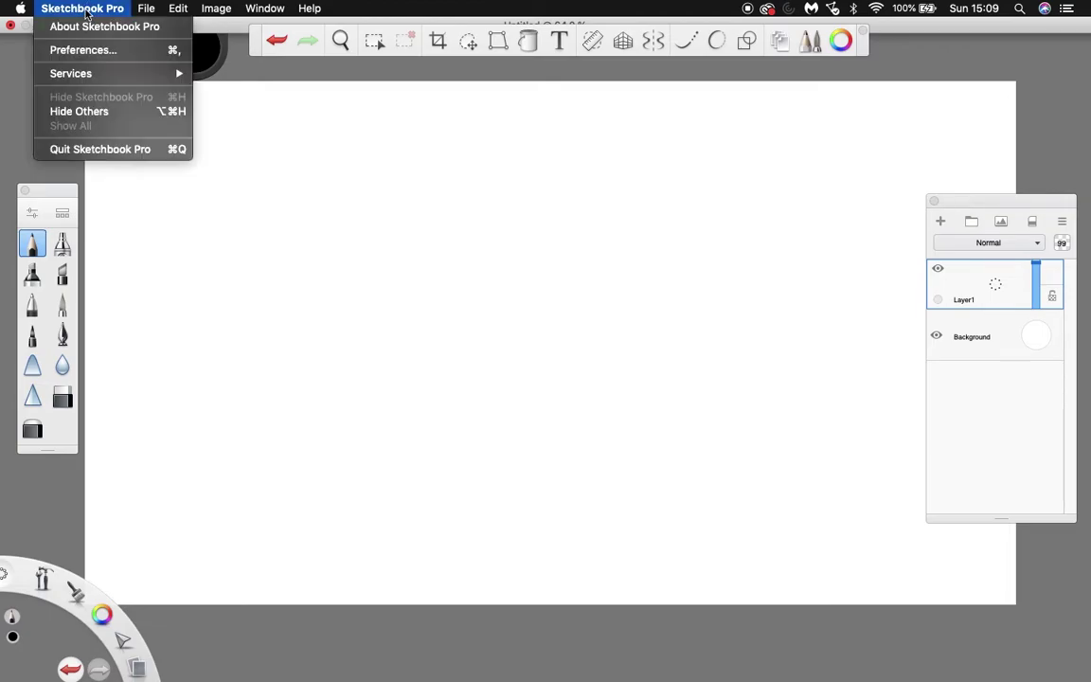
left_click(109, 52)
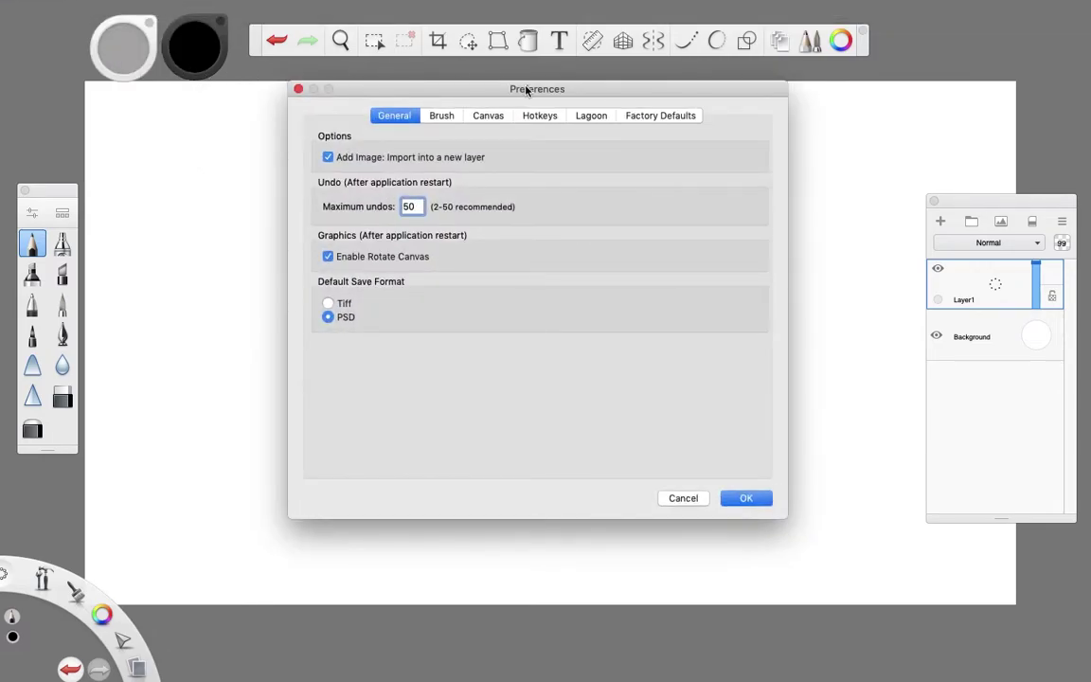
left_click_drag(525, 89, 526, 112)
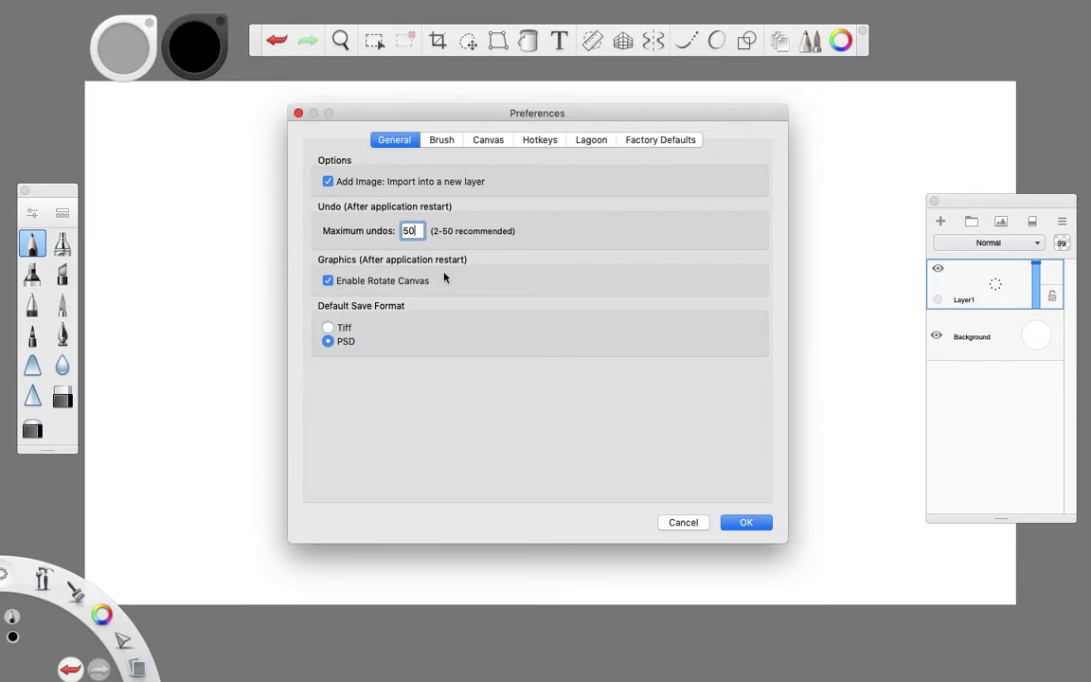
- Examine the default canvas width, height and resolution in the preferences and close the dialog
left_click(489, 142)
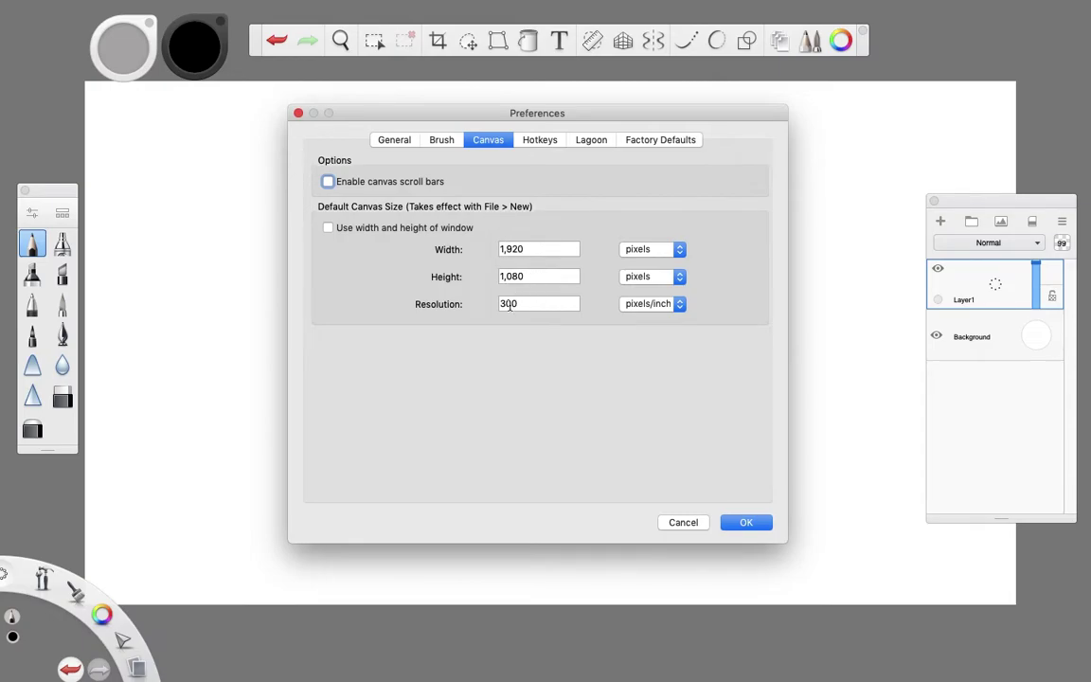
left_click_drag(585, 119, 455, 308)
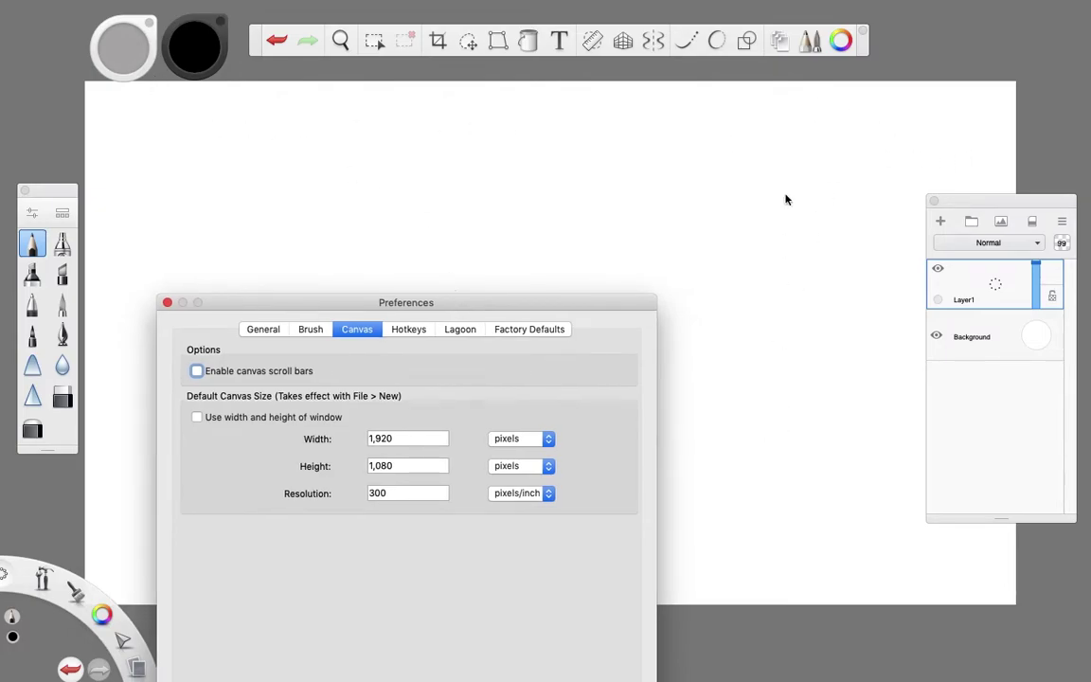
left_click_drag(499, 310, 613, 134)
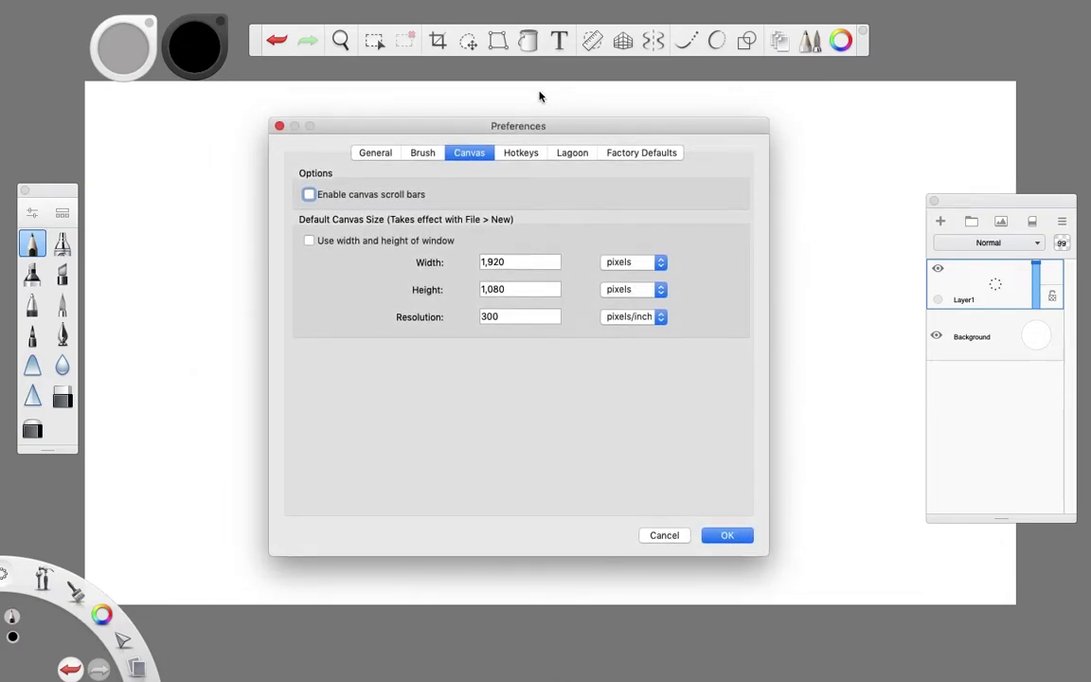
key("Return")
- Move the main toolbar slightly lower above the canvas
left_click_drag(266, 35, 268, 71)
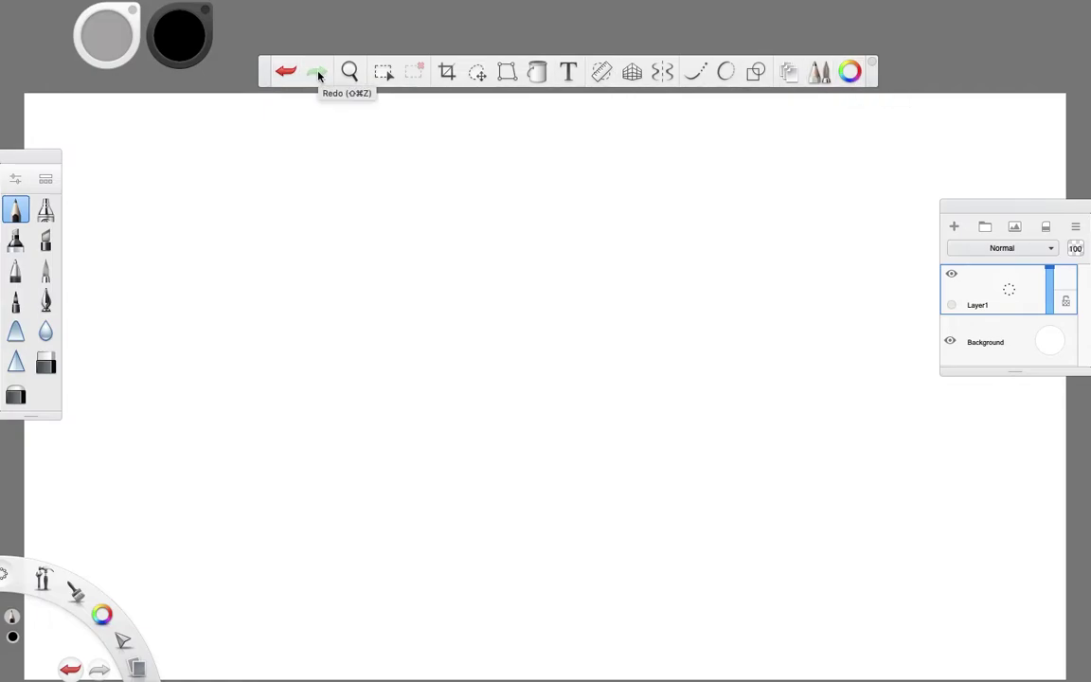
- Draw a short test squiggle with the pencil and try undo and redo on it, leaving the stroke undone
left_click_drag(324, 228, 464, 230)
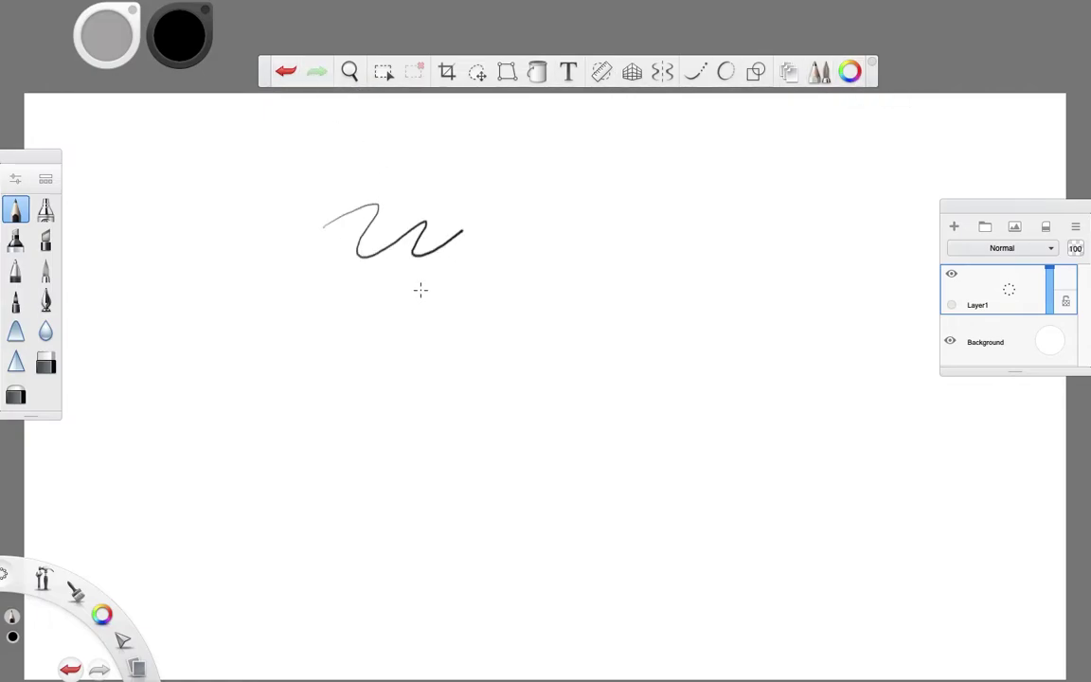
left_click(285, 74)
left_click(317, 72)
left_click(285, 74)
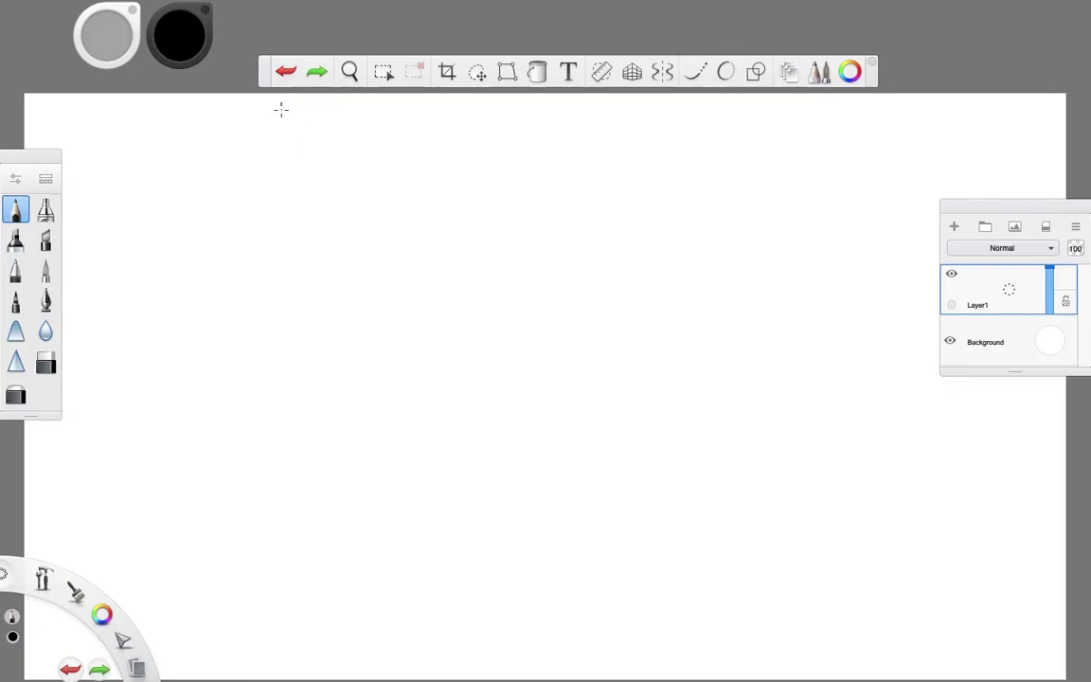
- Enlarge and reposition the canvas view slightly with the Zoom tool's navigation puck and dismiss the puck
left_click(348, 76)
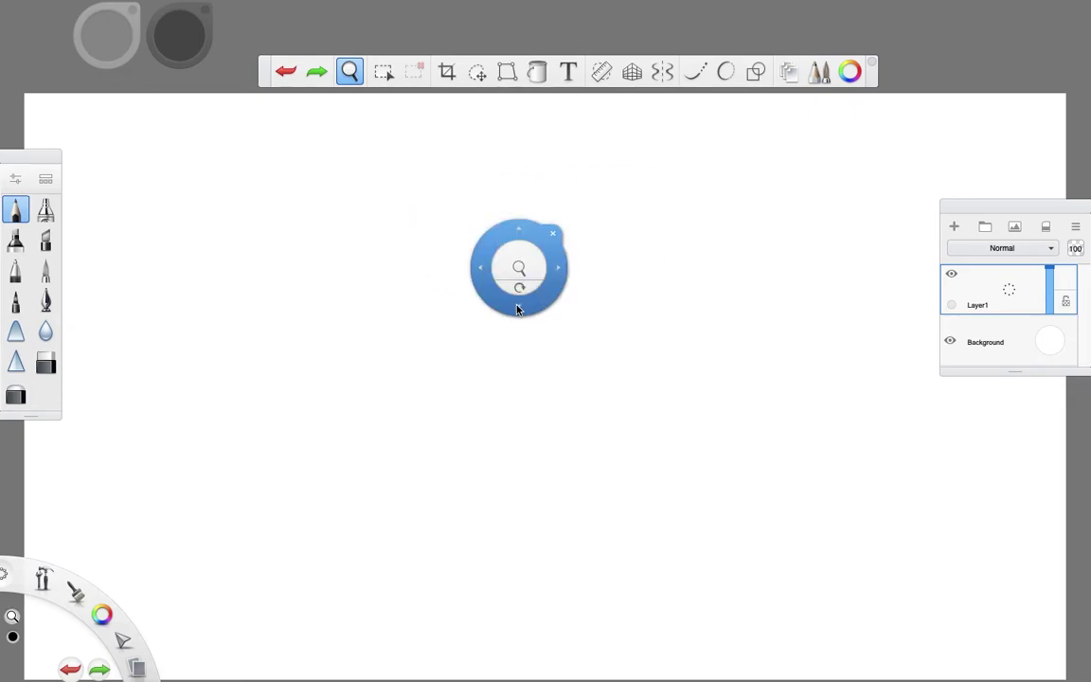
left_click_drag(518, 272, 546, 267)
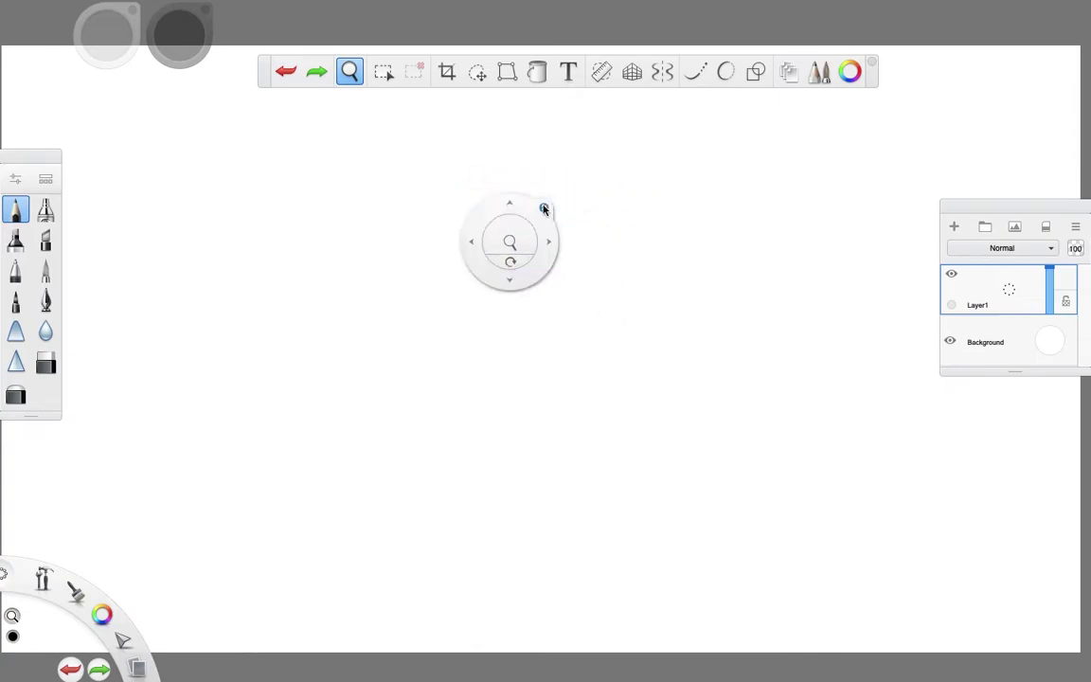
left_click(544, 208)
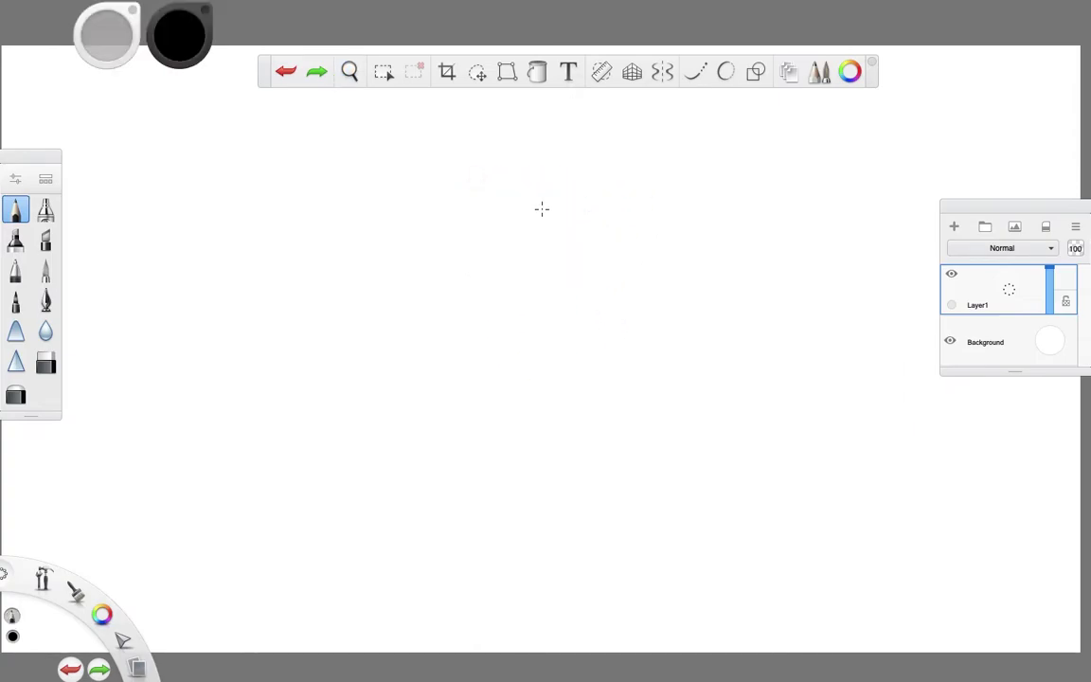
- Draw a rectangular selection on the empty canvas and replace it with a wavy freehand Lasso selection
left_click(384, 72)
left_click_drag(338, 225, 536, 308)
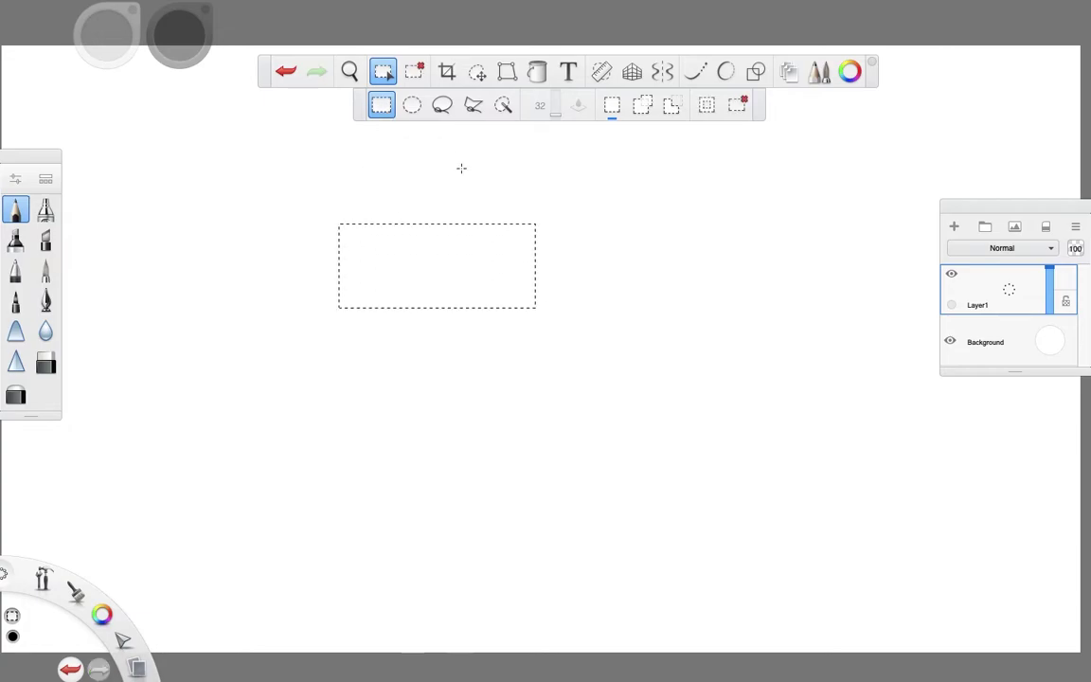
left_click_drag(464, 191, 563, 270)
left_click(443, 105)
mouse_move(319, 275)
left_mouse_down()
mouse_move(365, 254)
mouse_move(709, 284)
mouse_move(378, 338)
left_mouse_up()
left_click_drag(326, 281, 328, 284)
- Outline a five-sided area with the polyline selection tool and deselect it
left_click(473, 106)
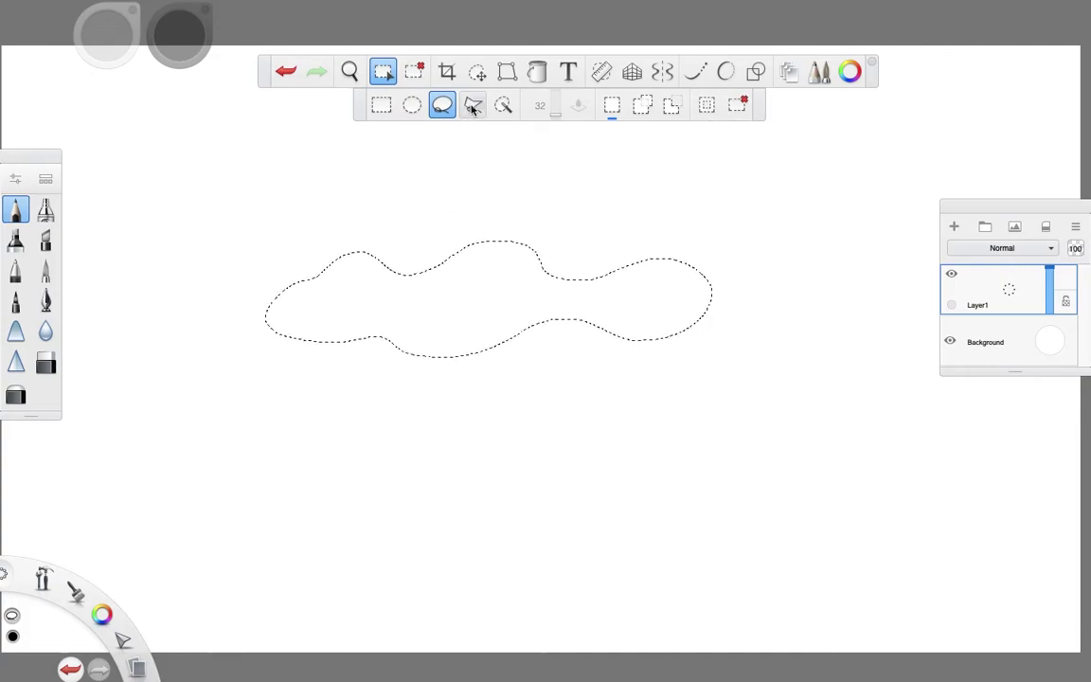
left_click(363, 247)
left_click(303, 251)
left_click(402, 334)
left_click(622, 323)
left_click(741, 219)
left_click(494, 151)
left_click(303, 251)
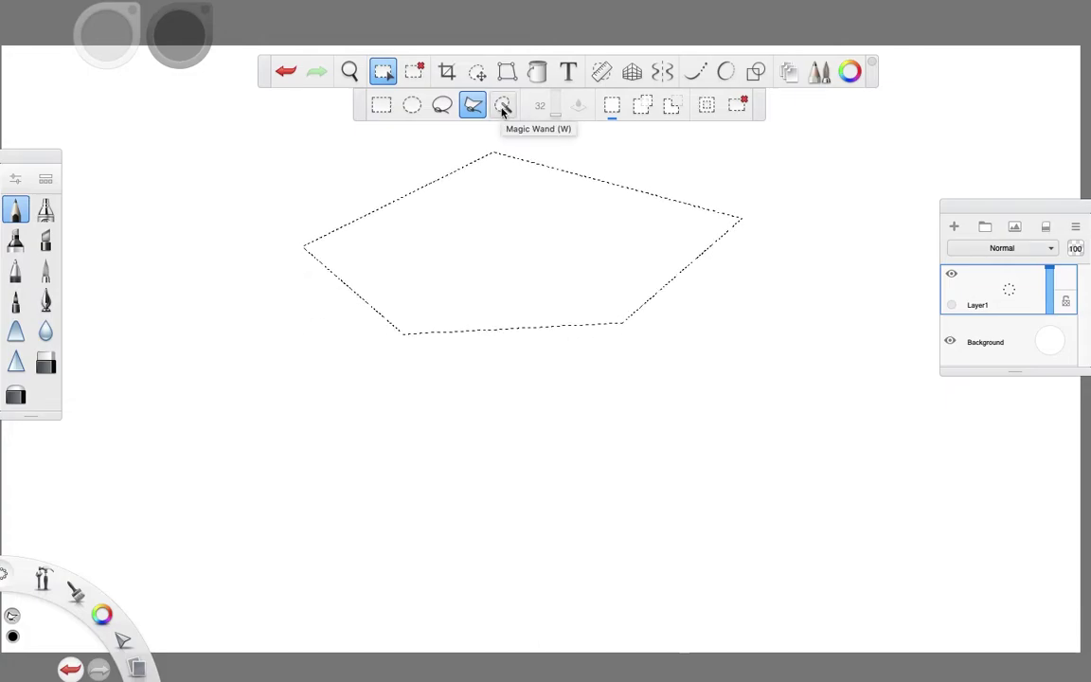
key("super+d")
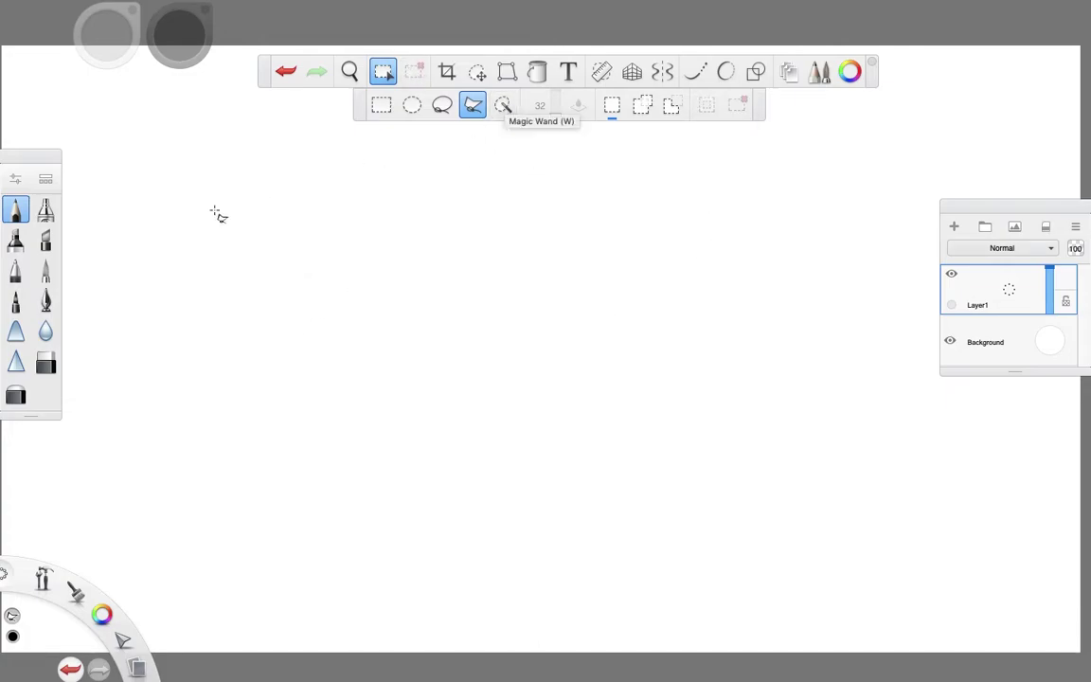
- Draw two overlapping pencil loops and select their enclosed regions one after another with the Magic Wand
left_click(16, 210)
mouse_move(514, 230)
left_mouse_down()
mouse_move(365, 399)
mouse_move(429, 204)
left_mouse_up()
left_click(383, 73)
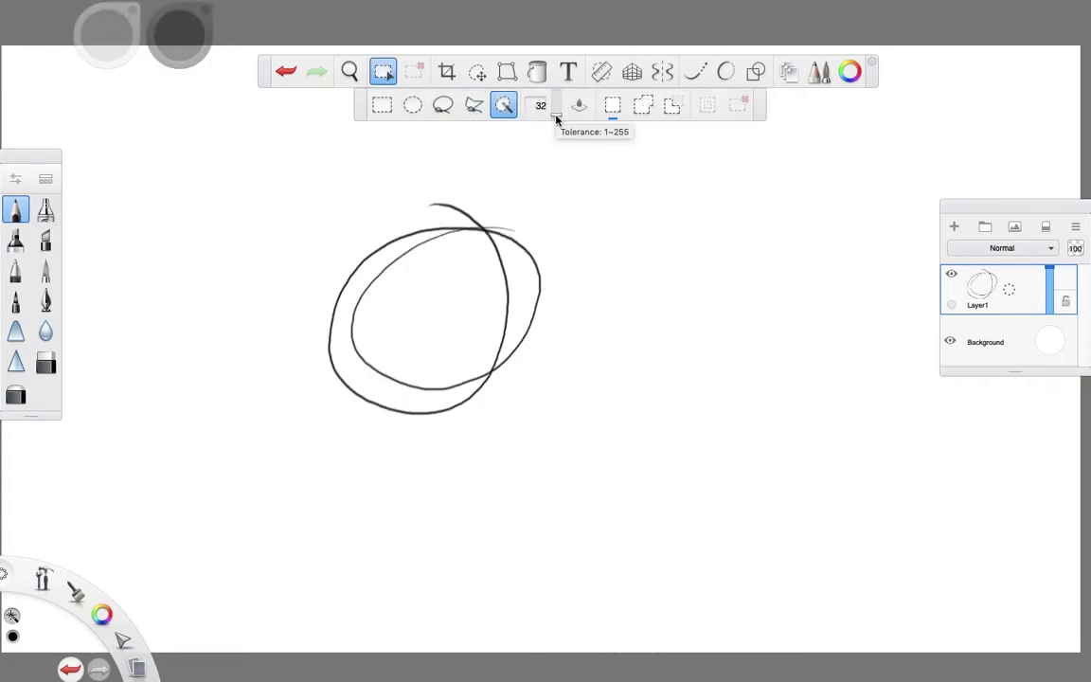
left_click(468, 344)
left_click(506, 345)
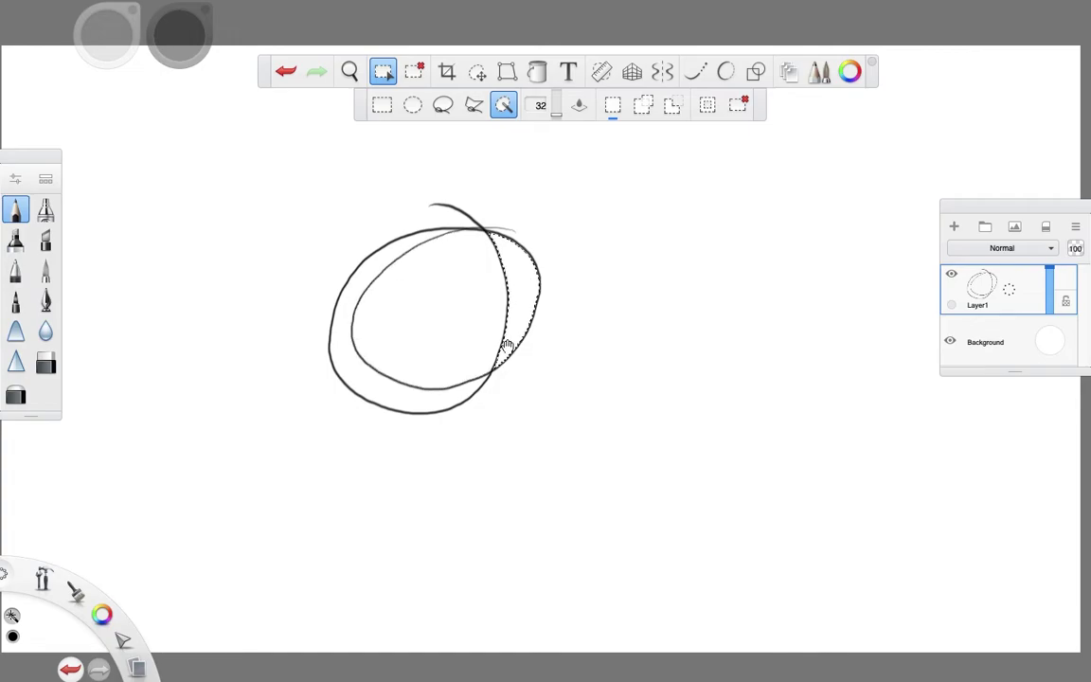
left_click(359, 360)
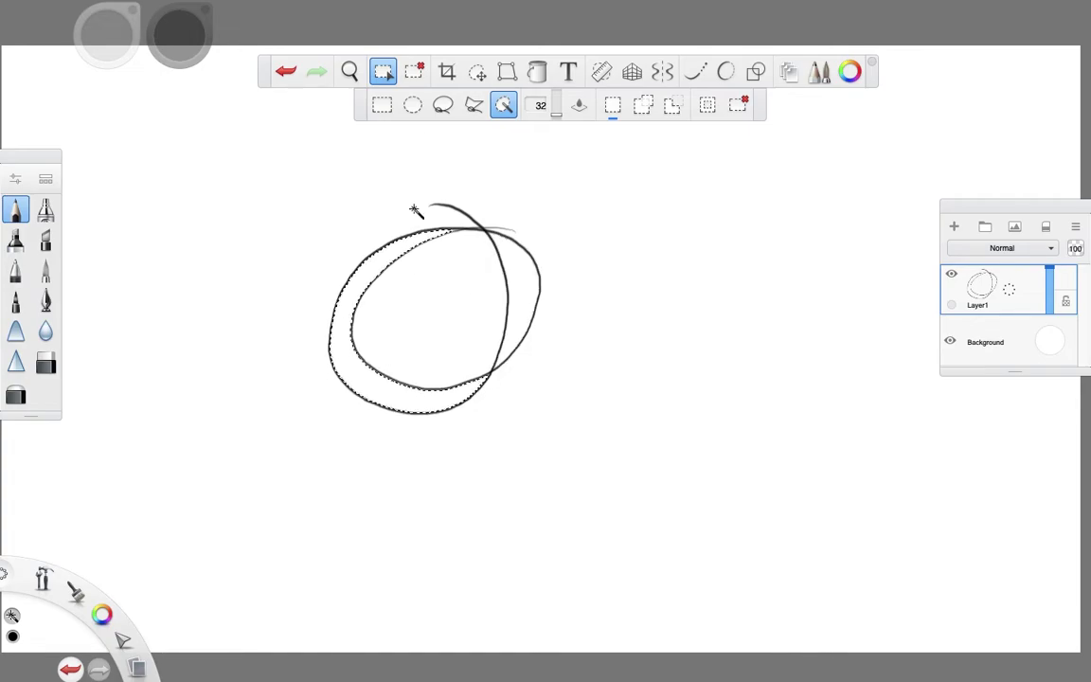
- Raise the Magic Wand tolerance to 247 and test selecting regions inside the overlapping loops
left_click_drag(556, 108, 519, 179)
left_click(383, 282)
left_click_drag(556, 103, 561, 96)
left_click(519, 285)
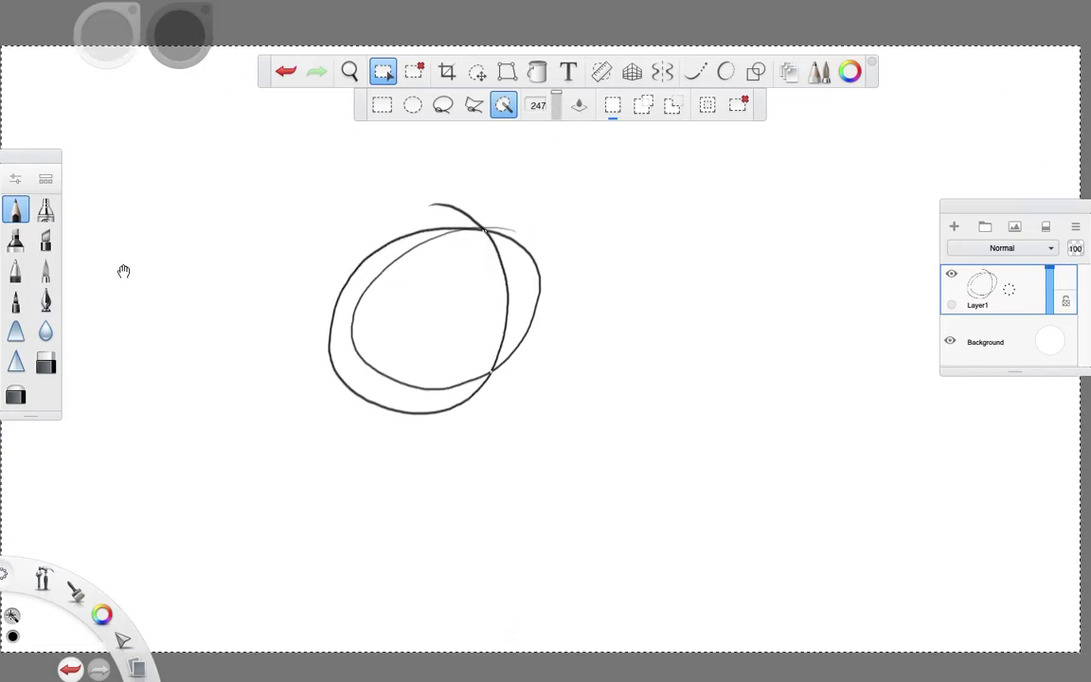
- Set the Magic Wand tolerance to 29, select inside the loops and clear the selection
left_click_drag(557, 103, 556, 114)
left_click(451, 265)
key("super+d")
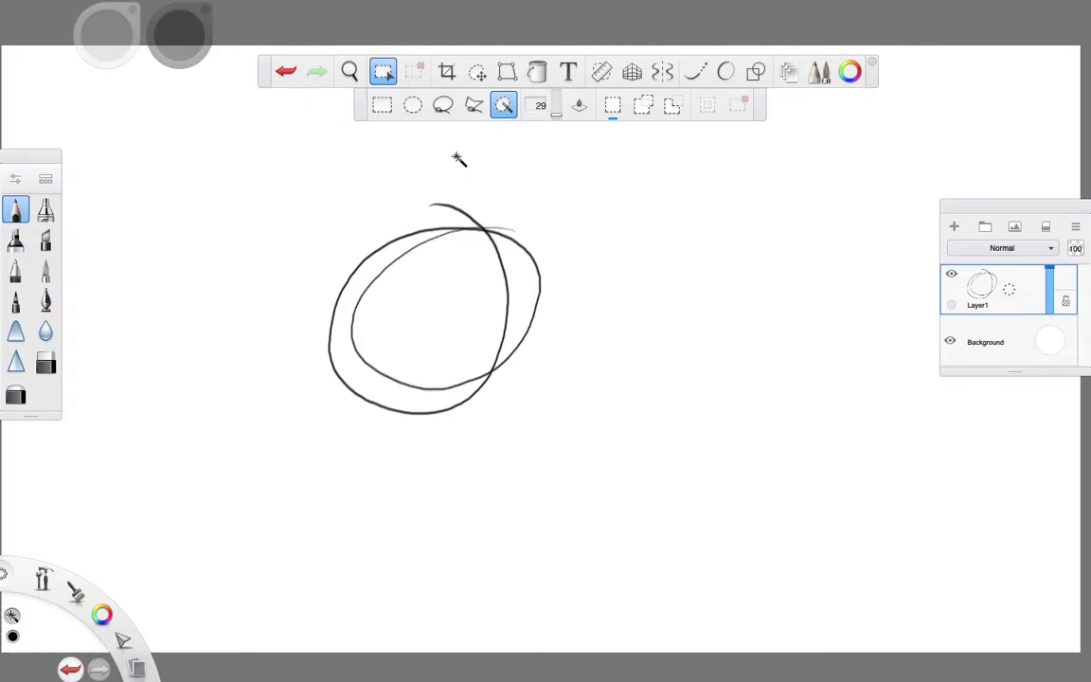
- Make the Magic Wand sample all layers, select the area outside the loops and deselect it
left_click(577, 282)
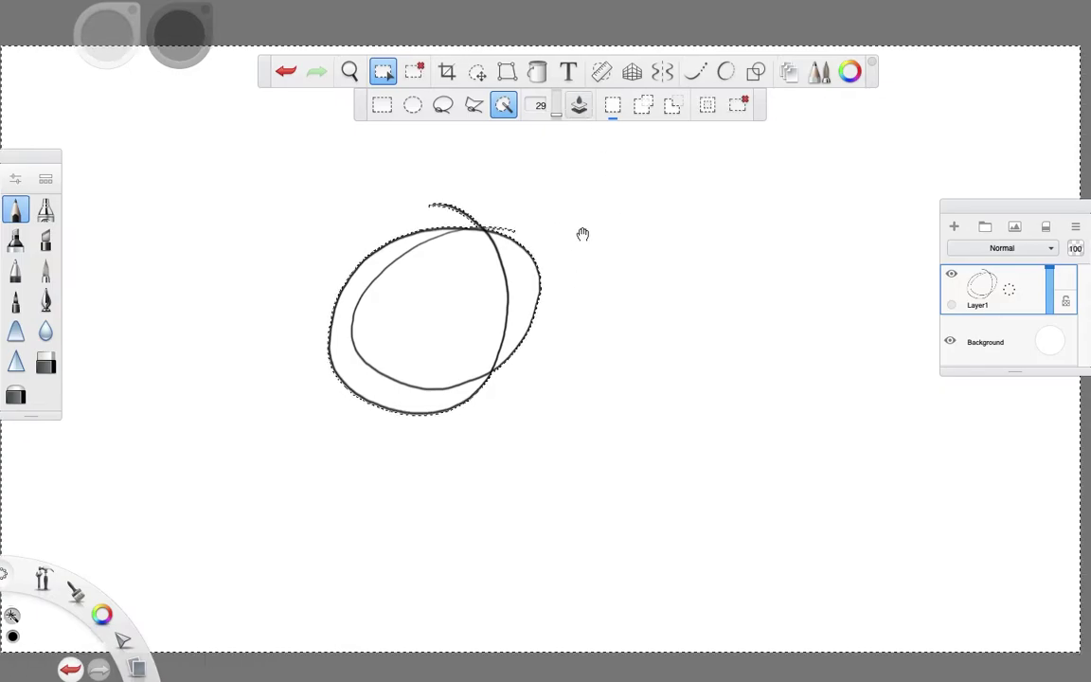
left_click(413, 73)
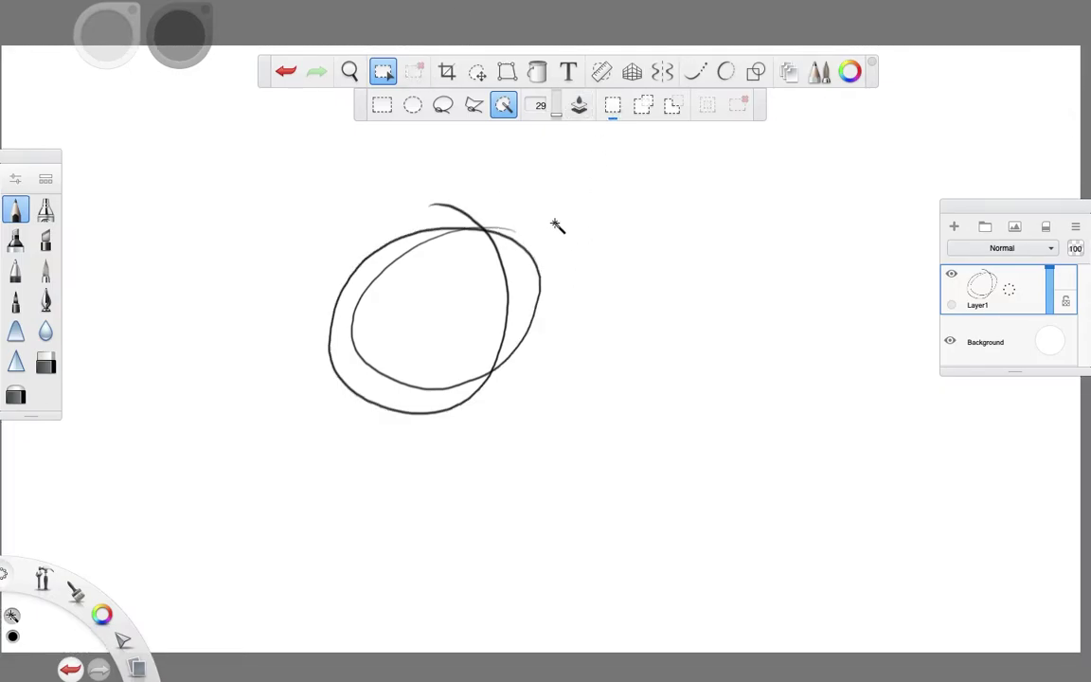
left_click(387, 76)
left_click(383, 73)
left_click(623, 189)
left_click(413, 73)
- Draw a rectangular selection across the loops' right half and extend it at the upper edge with rectangles in Add mode
left_click(383, 106)
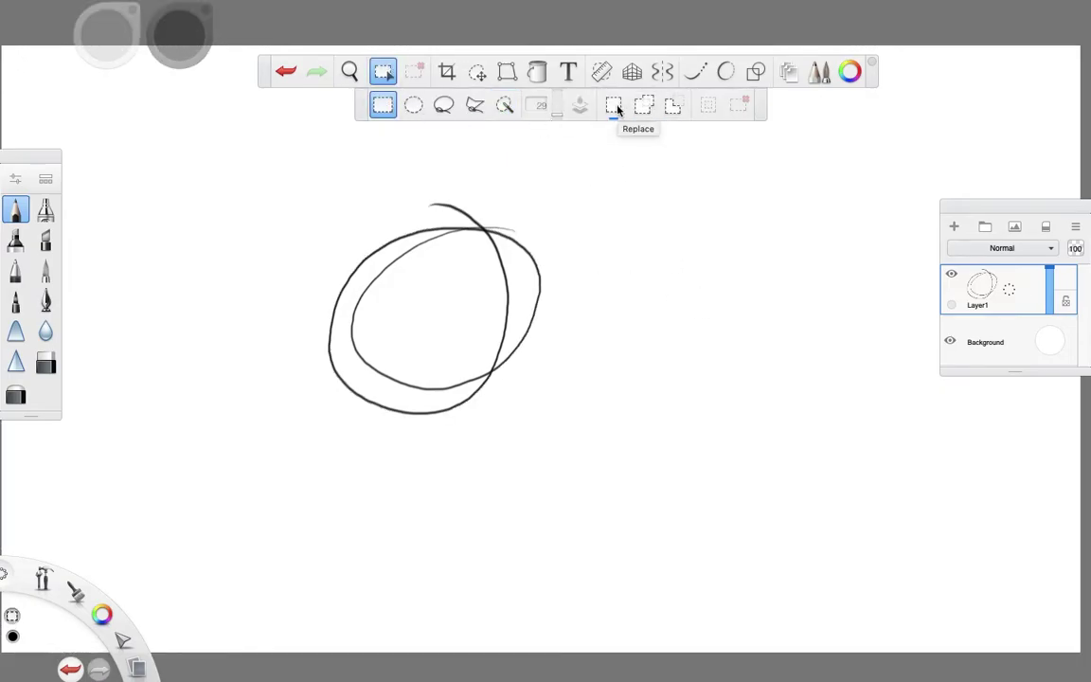
left_click_drag(418, 207, 671, 382)
left_click(644, 105)
left_click_drag(577, 190, 719, 275)
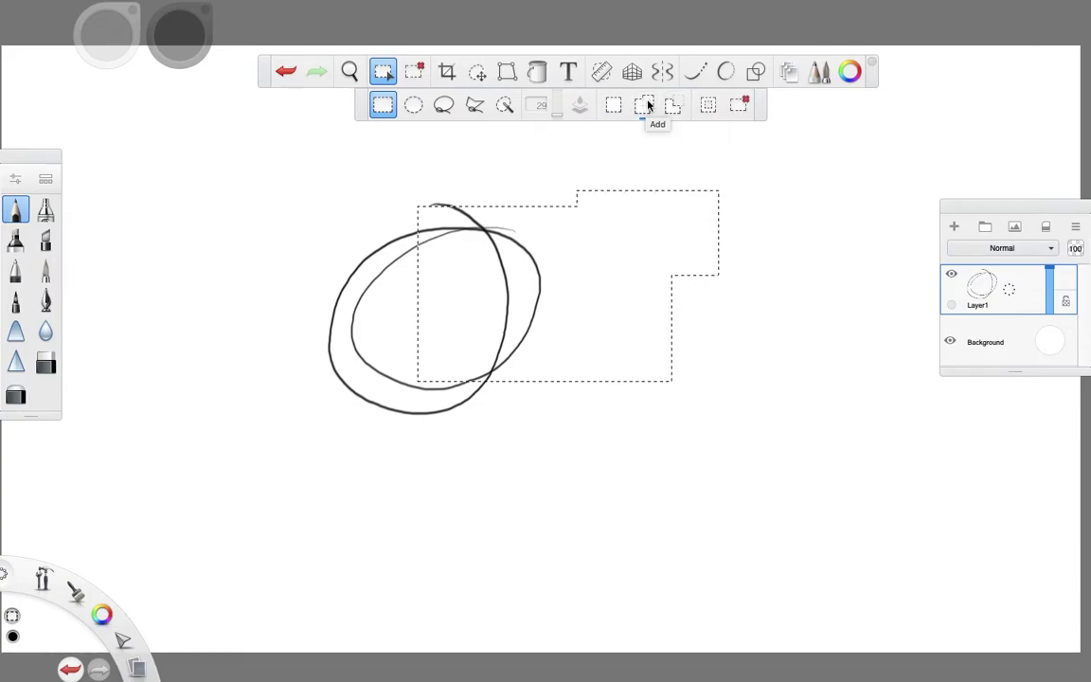
left_click_drag(562, 172, 586, 196)
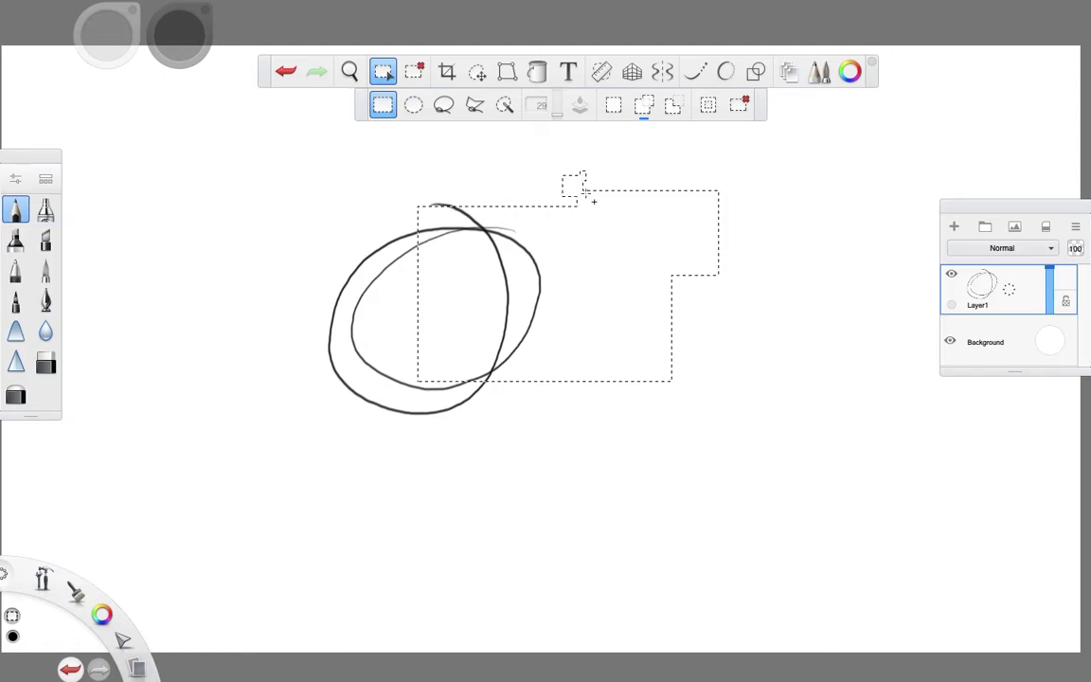
- Subtract a rectangular notch from the upper edge of the combined selection
left_click(675, 106)
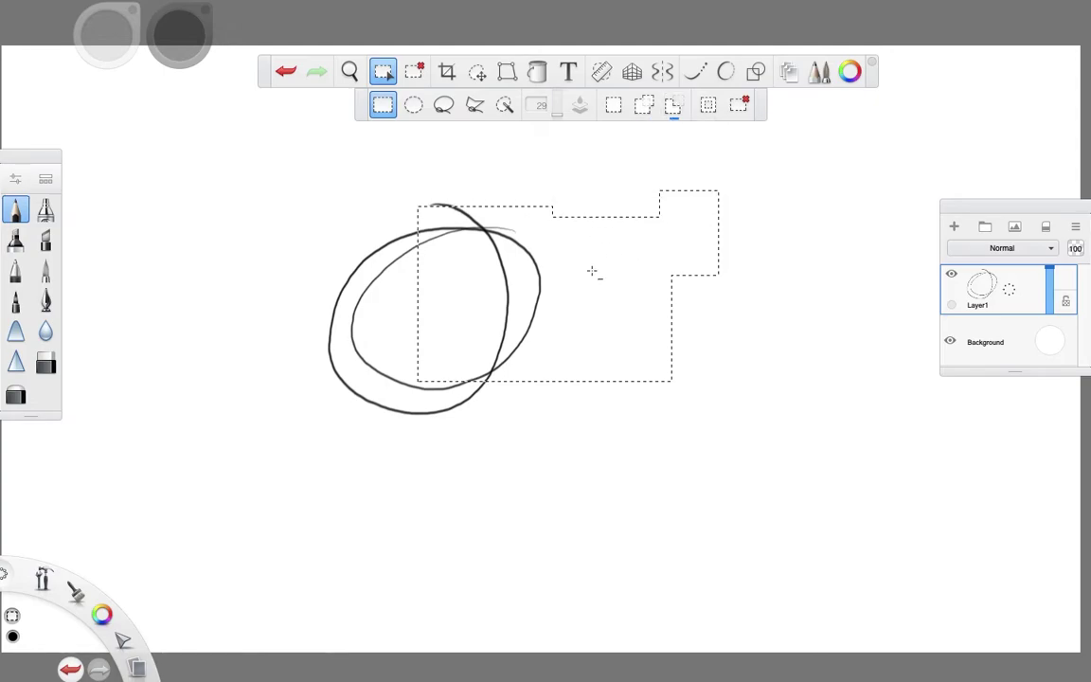
- Subtract a large rectangle from the right-hand part of the combined selection
left_click_drag(558, 183, 814, 427)
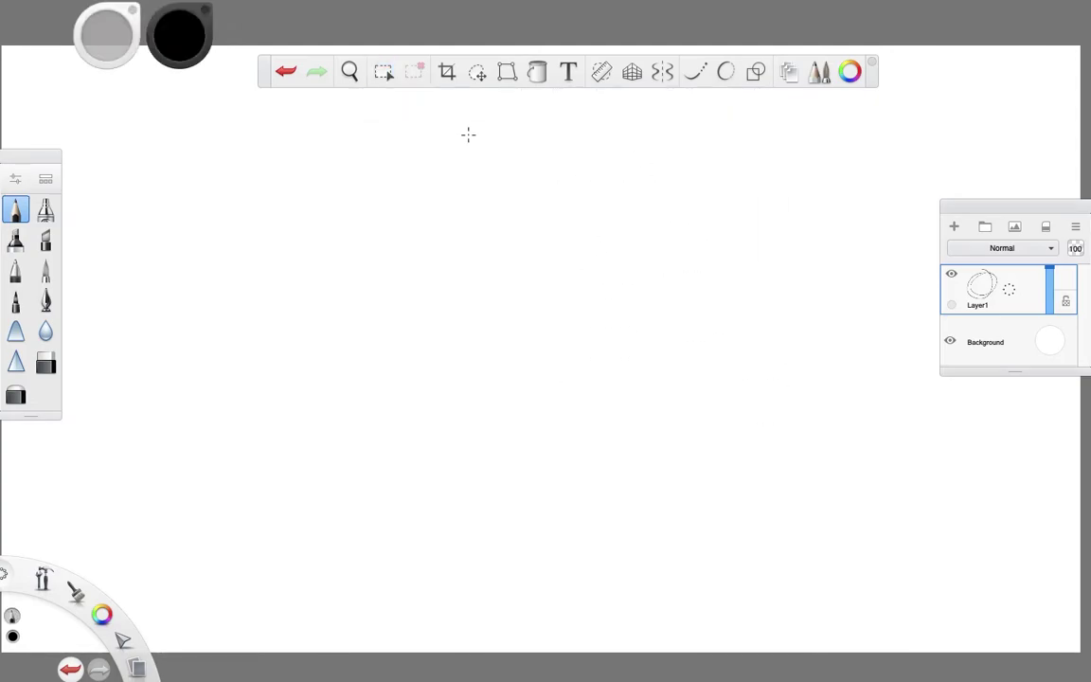
- Draw a zigzag pencil stroke across the canvas centre and adjust it with the Quick Transform puck
mouse_move(282, 307)
left_mouse_down()
mouse_move(492, 219)
mouse_move(572, 357)
left_mouse_up()
left_click(478, 72)
left_click(590, 105)
mouse_move(573, 237)
left_mouse_down()
mouse_move(738, 231)
mouse_move(511, 206)
mouse_move(571, 224)
mouse_move(608, 255)
mouse_move(512, 221)
mouse_move(623, 225)
mouse_move(494, 282)
mouse_move(614, 234)
mouse_move(619, 259)
mouse_move(596, 201)
mouse_move(867, 225)
mouse_move(580, 168)
mouse_move(537, 254)
left_mouse_up()
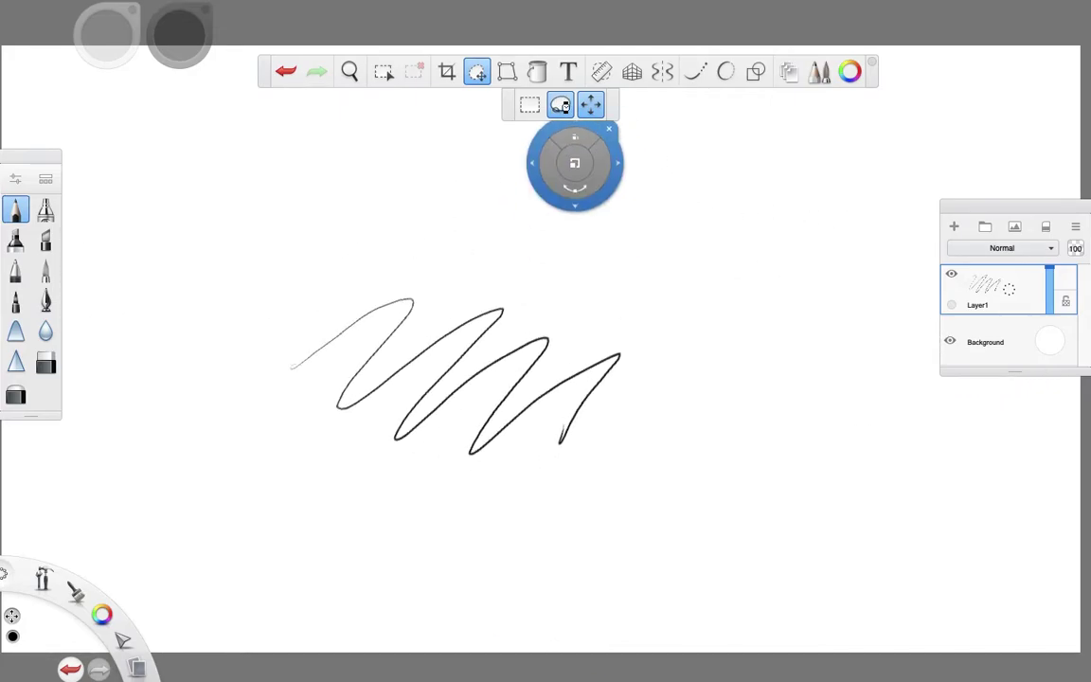
- Lasso the right part of the zigzag and scale it to about 132%
left_click(560, 104)
left_click_drag(461, 269, 430, 299)
mouse_move(544, 248)
left_mouse_down()
mouse_move(668, 242)
mouse_move(483, 329)
mouse_move(593, 278)
left_mouse_up()
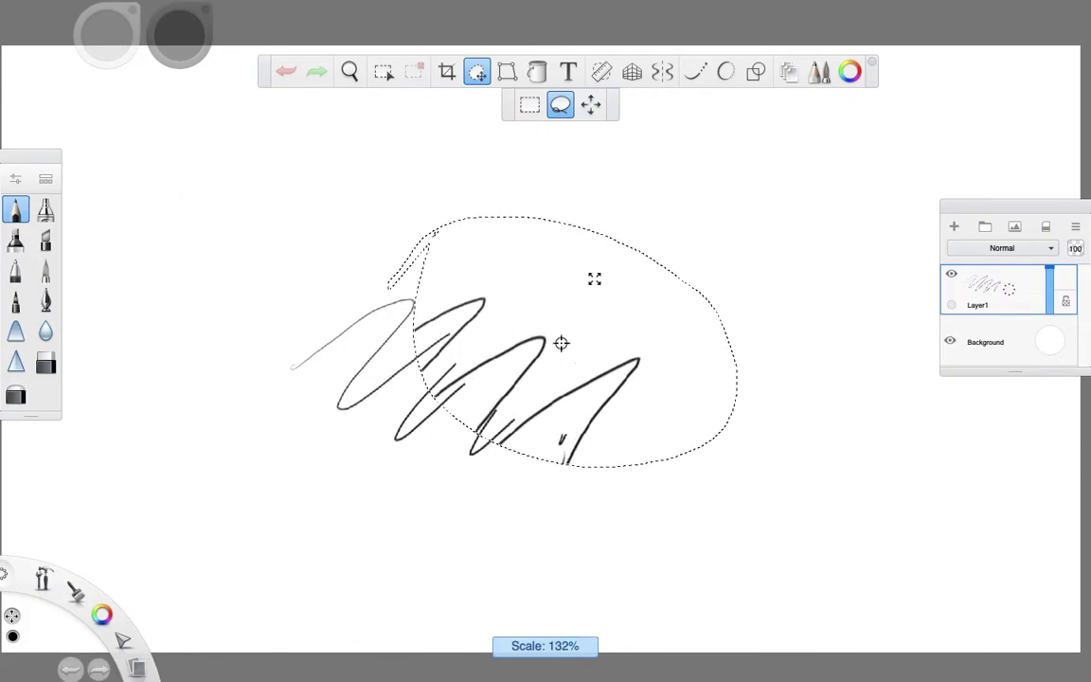
- Select a rectangular band over the zigzag, shift it slightly down and to the left, and finish the transform
left_click(530, 105)
left_click_drag(353, 276, 669, 384)
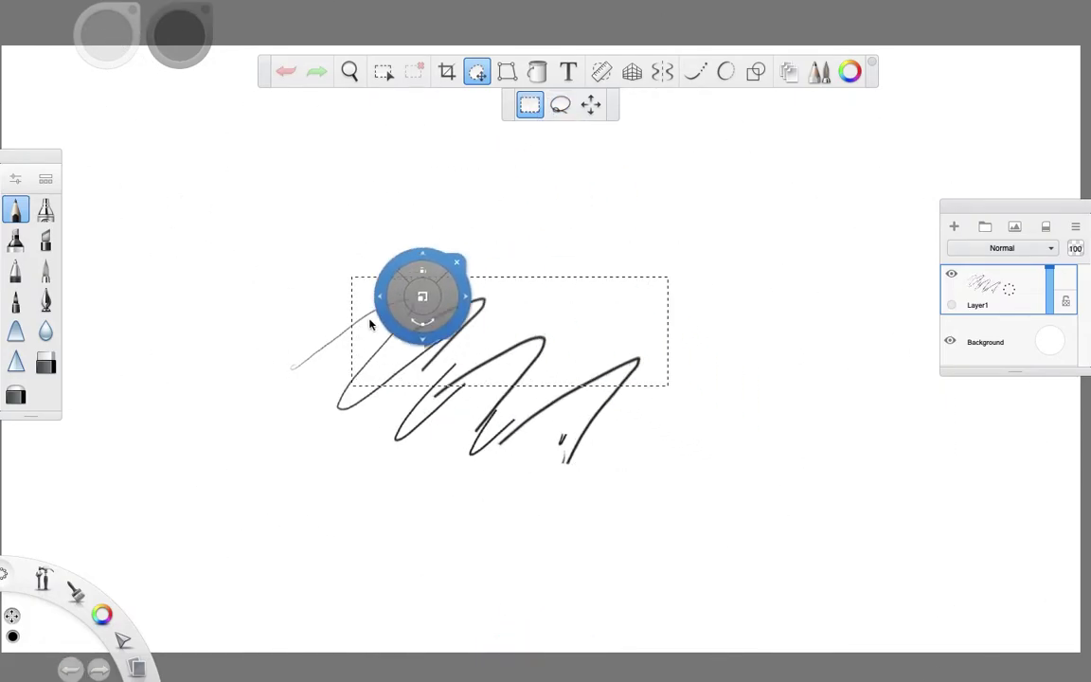
mouse_move(495, 350)
left_mouse_down()
mouse_move(675, 333)
mouse_move(481, 369)
left_mouse_up()
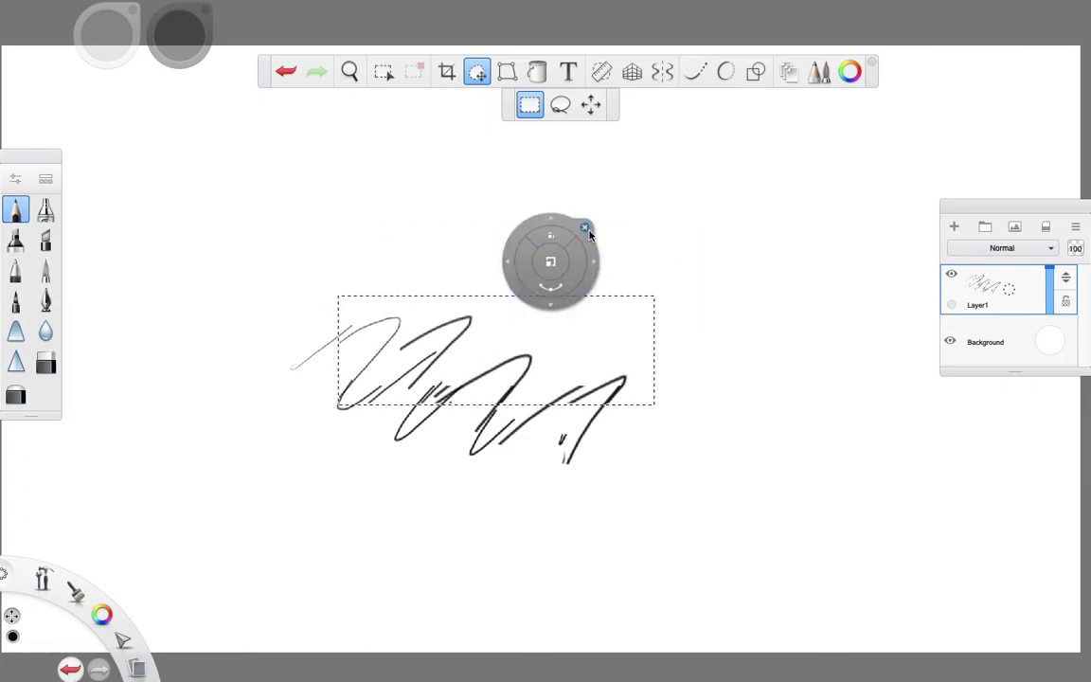
left_click(588, 229)
left_click(478, 71)
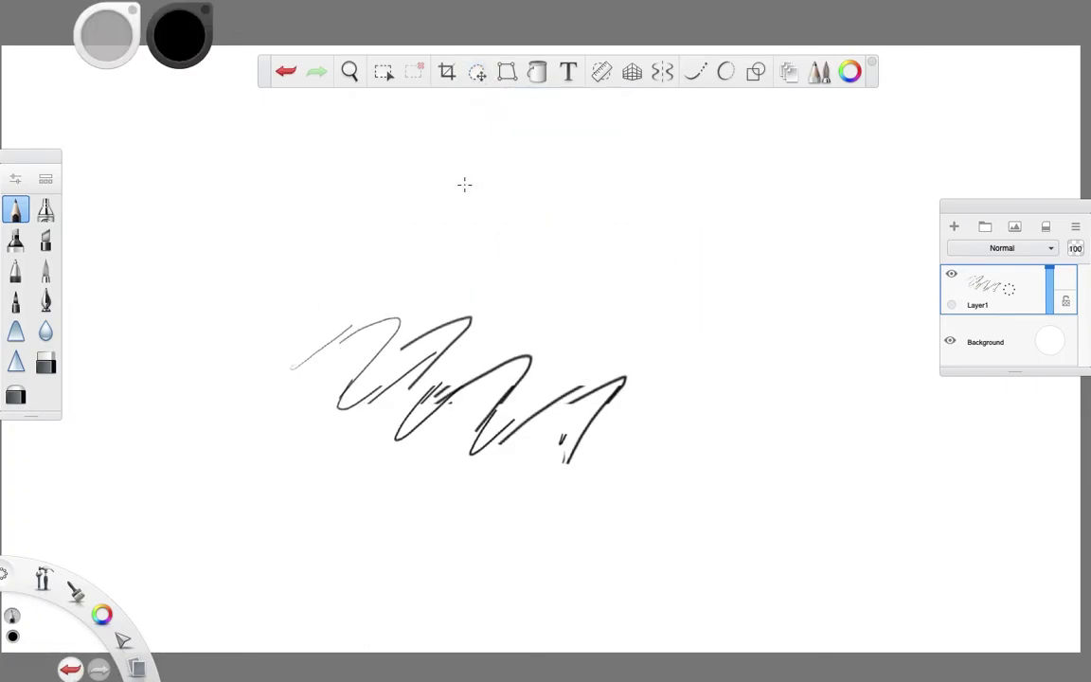
- Draw a new pencil stroke and reshape it upward with the Transform tool in Distort mode
left_click(507, 71)
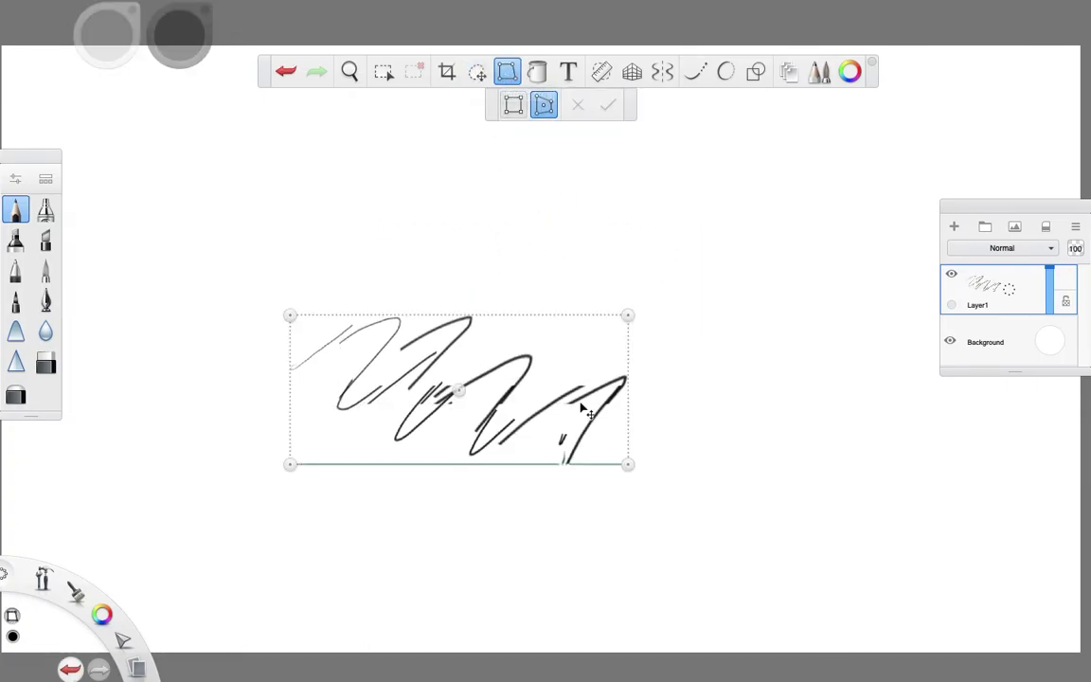
left_click(15, 210)
mouse_move(374, 440)
left_mouse_down()
mouse_move(604, 246)
mouse_move(682, 237)
mouse_move(552, 257)
mouse_move(559, 379)
mouse_move(602, 208)
mouse_move(526, 277)
mouse_move(553, 188)
mouse_move(507, 225)
mouse_move(601, 238)
mouse_move(563, 259)
mouse_move(643, 180)
left_mouse_up()
key("ctrl+t")
left_click(513, 106)
left_click(544, 105)
mouse_move(489, 315)
left_mouse_down()
mouse_move(439, 351)
mouse_move(379, 359)
mouse_move(455, 240)
mouse_move(492, 238)
left_mouse_up()
key("Return")
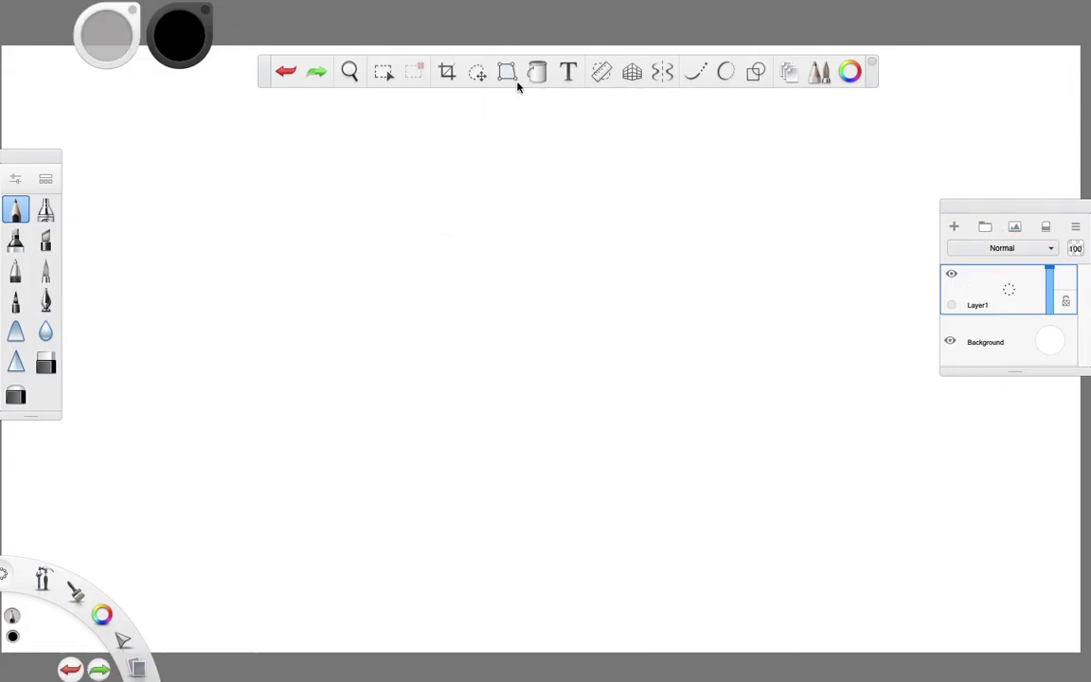
- Draw a closed diamond outline with the thick chisel brush and flood-fill its interior in solid black
left_click(45, 239)
mouse_move(246, 341)
left_mouse_down()
mouse_move(417, 261)
mouse_move(261, 257)
left_mouse_up()
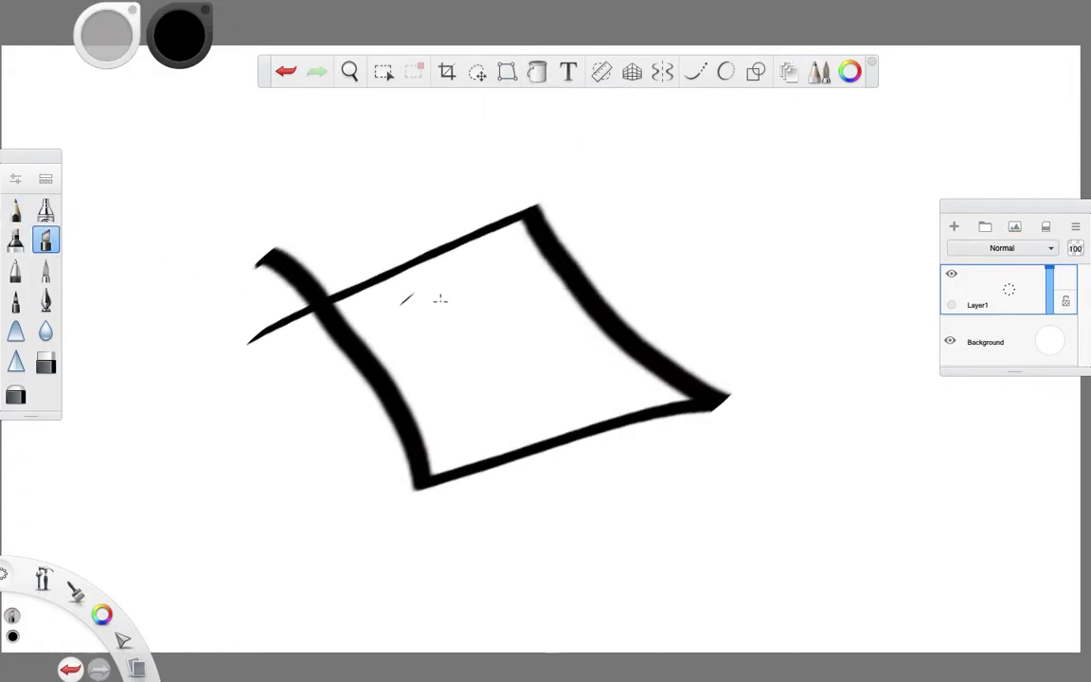
left_click(536, 73)
left_click(502, 286)
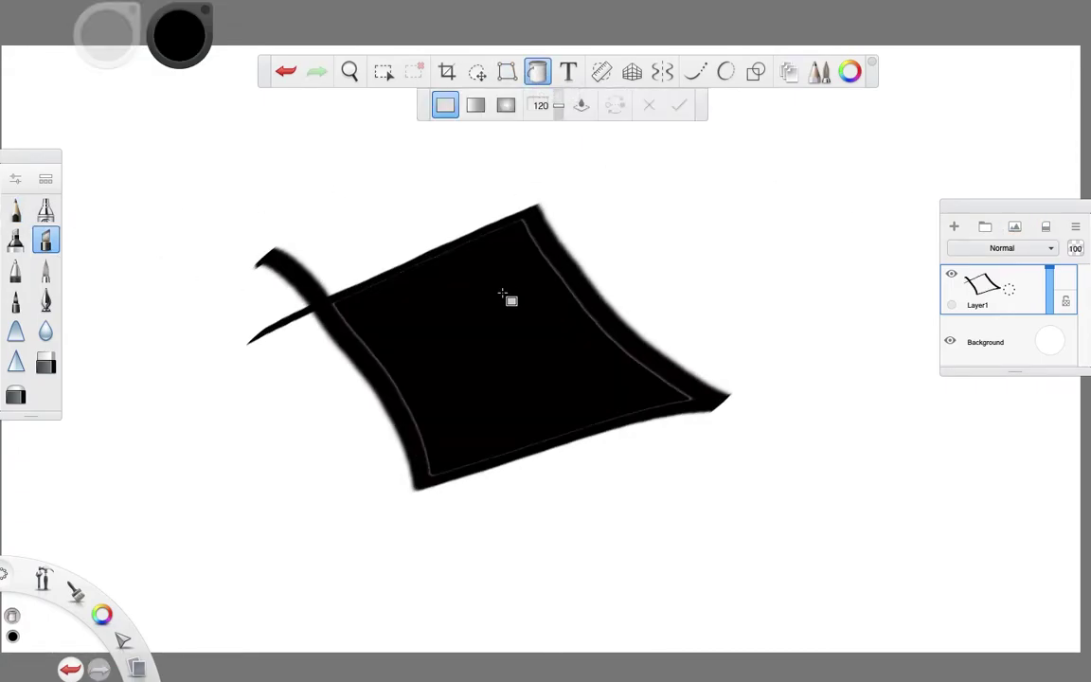
- Lower the flood fill tolerance to 44, refill the diamond and clear the layer
mouse_move(558, 105)
left_mouse_down()
mouse_move(559, 94)
mouse_move(558, 114)
left_mouse_up()
left_click(517, 310)
key("ctrl+z")
left_click(507, 327)
key("ctrl+z")
left_click(509, 311)
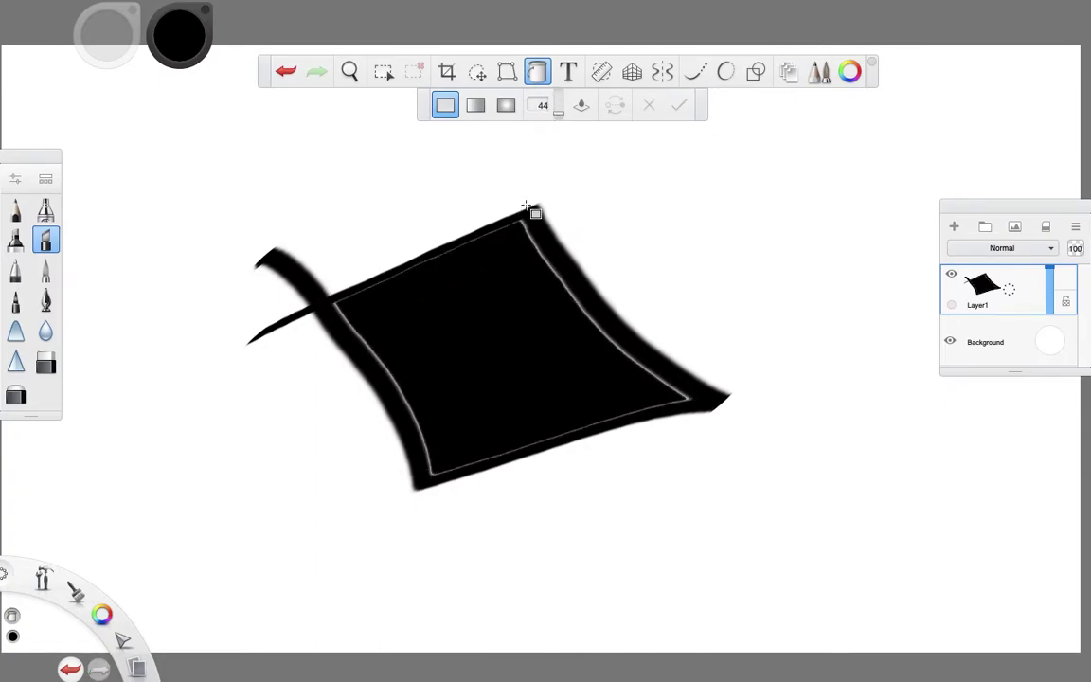
left_click(535, 73)
key("Delete")
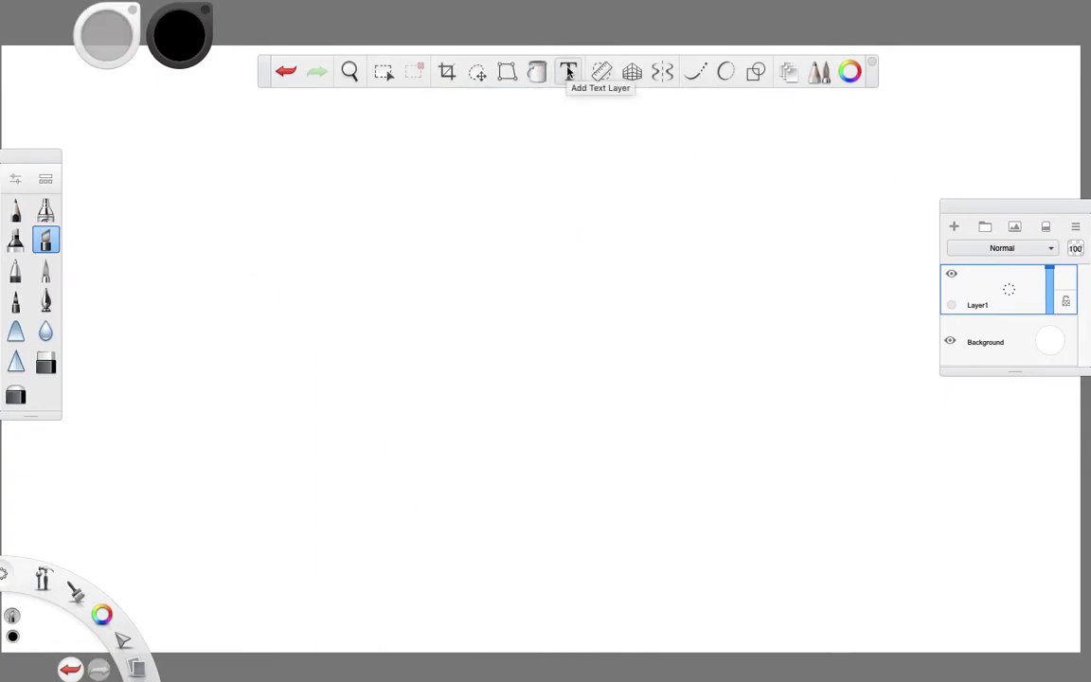
- Place a new text layer reading "text" above the canvas centre and delete that layer
left_click(569, 74)
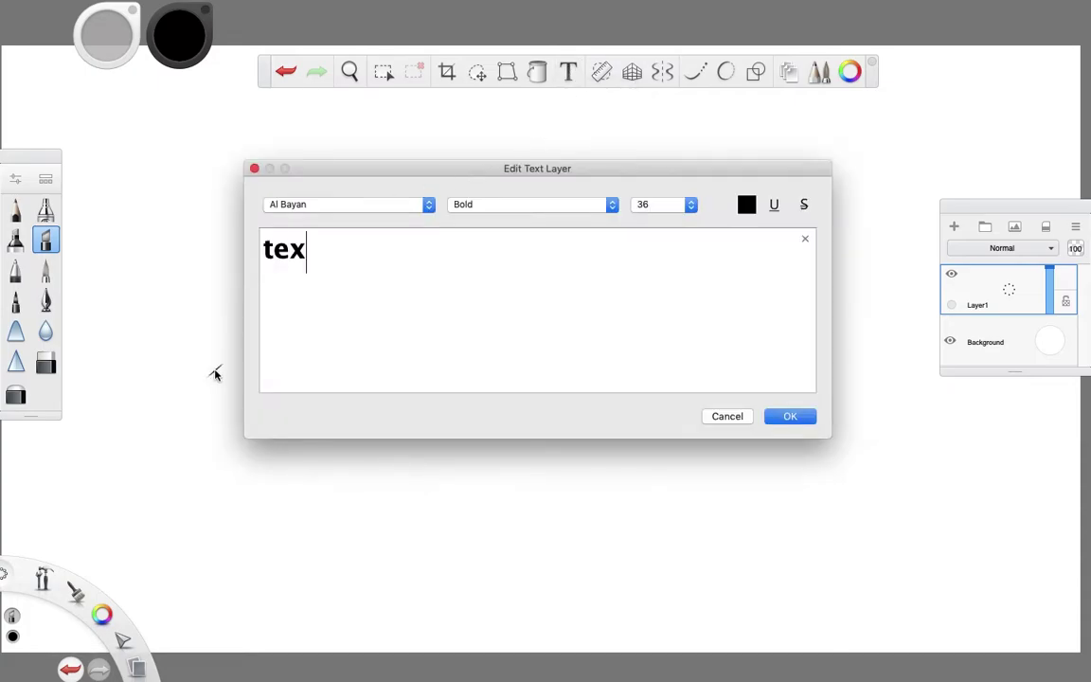
left_click(792, 417)
left_click_drag(652, 438, 609, 351)
left_click(554, 232)
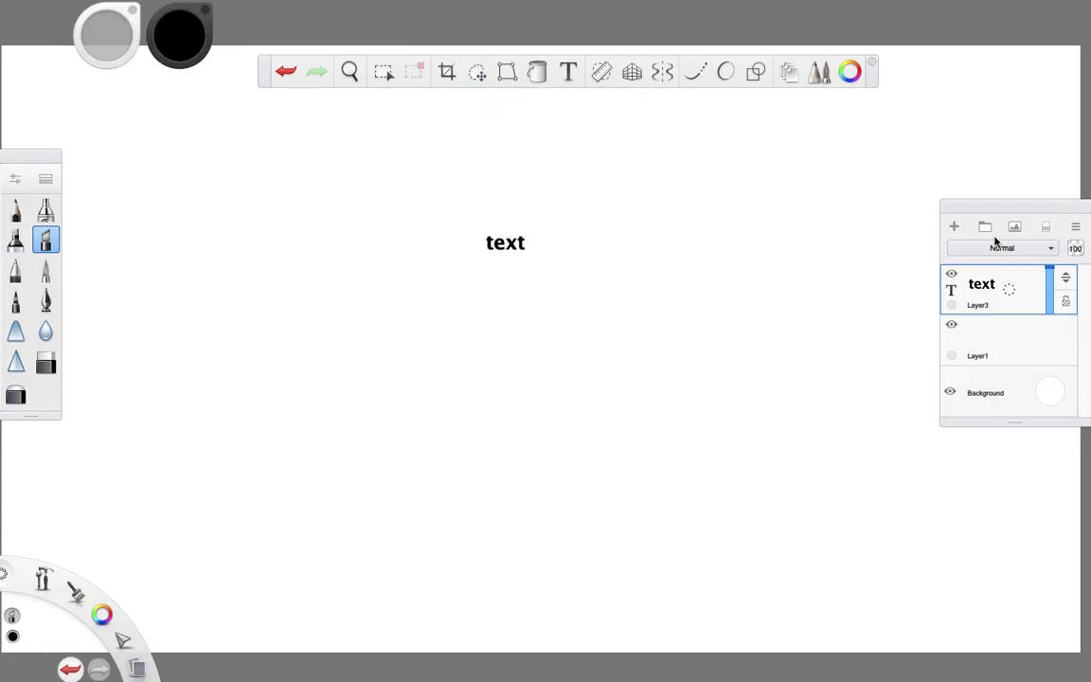
left_click_drag(1000, 289, 957, 287)
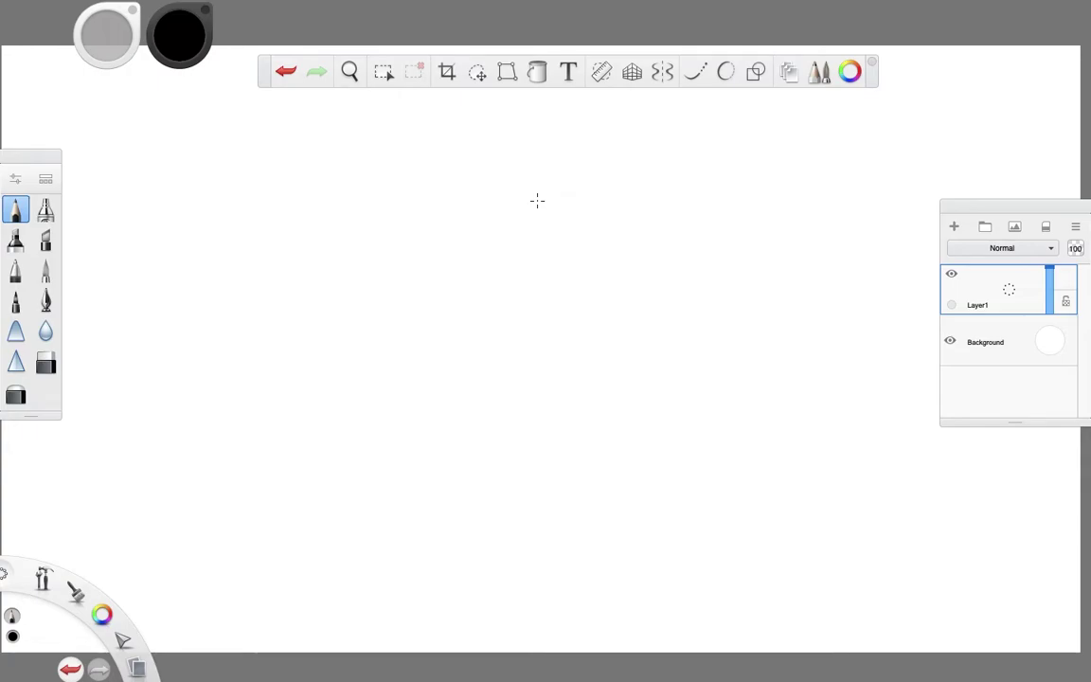
- Draw a rising straight pencil line along the Ruler and a freehand line below it without the ruler
left_click(601, 72)
left_click_drag(453, 478, 212, 402)
mouse_move(668, 257)
left_mouse_down()
mouse_move(575, 239)
mouse_move(723, 257)
left_mouse_up()
left_click_drag(135, 391, 788, 208)
left_click(476, 363)
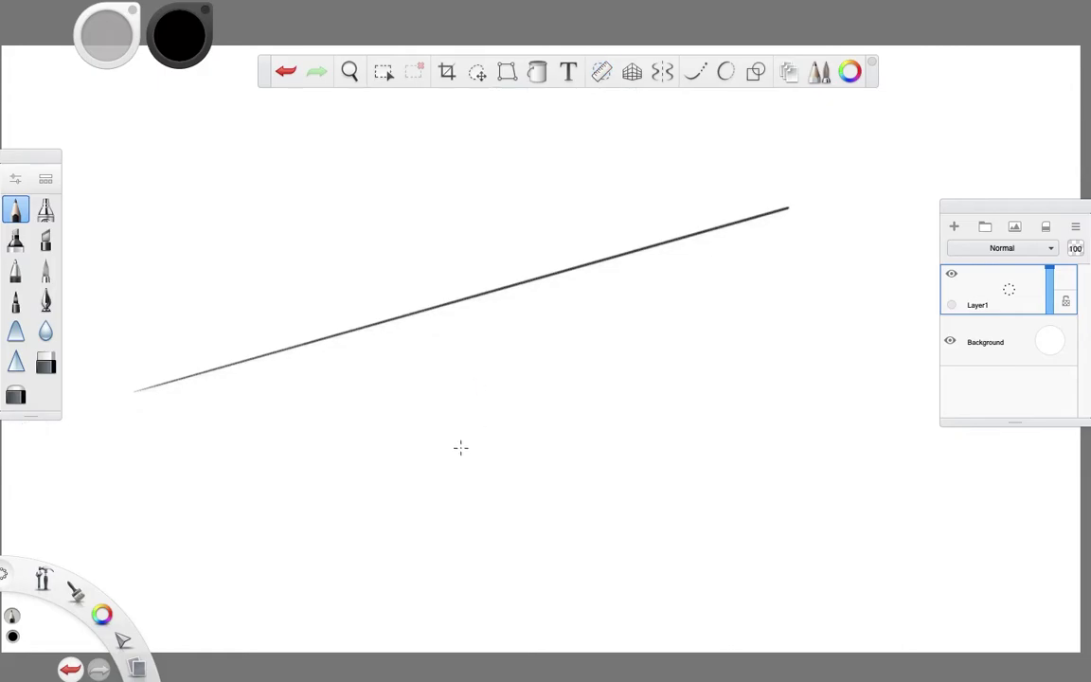
left_click_drag(177, 464, 730, 309)
- Draw two more straight pencil lines along the Ruler, lowering its right end before each one
left_click(592, 77)
left_click_drag(724, 257, 748, 284)
left_click_drag(148, 383, 793, 242)
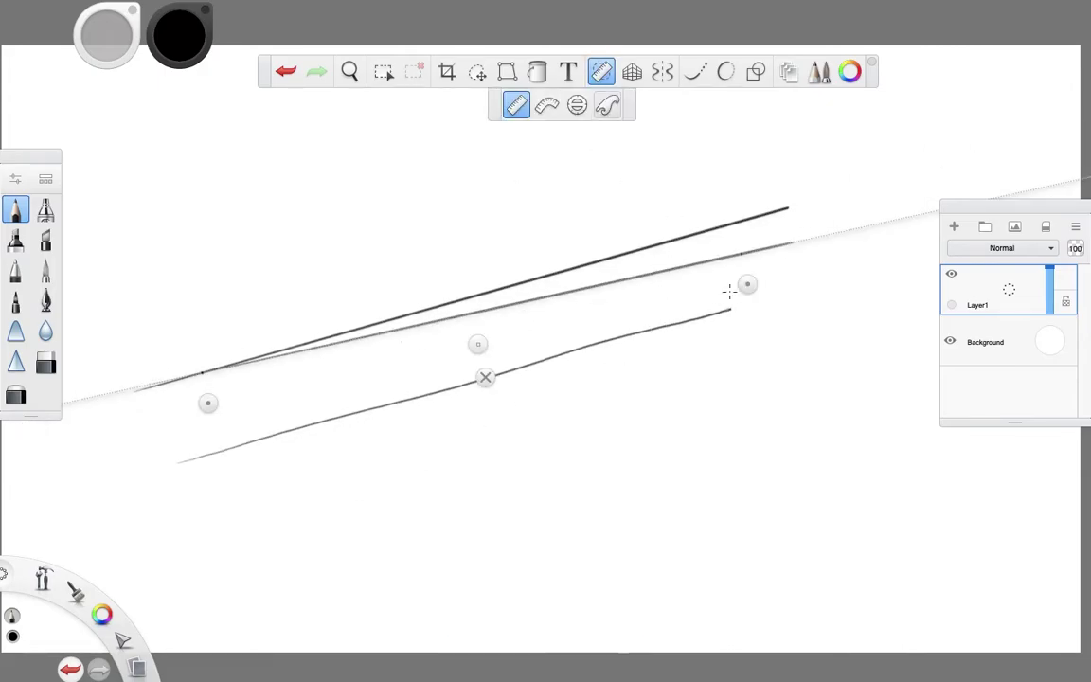
left_click_drag(747, 284, 748, 346)
left_click_drag(202, 372, 793, 311)
- Reposition the Ruler to draw a straight line across the upper canvas and a steep line at the right
left_click_drag(479, 374, 484, 254)
left_click_drag(142, 257, 784, 193)
left_click_drag(212, 283, 668, 440)
left_click_drag(767, 159, 623, 519)
- Turn the Ruler to a falling diagonal and draw along it with the pencil and the thick chisel brush
left_click_drag(736, 317, 536, 311)
left_click_drag(495, 415, 786, 415)
mouse_move(499, 140)
left_mouse_down()
mouse_move(871, 521)
mouse_move(854, 505)
left_mouse_up()
left_click(45, 239)
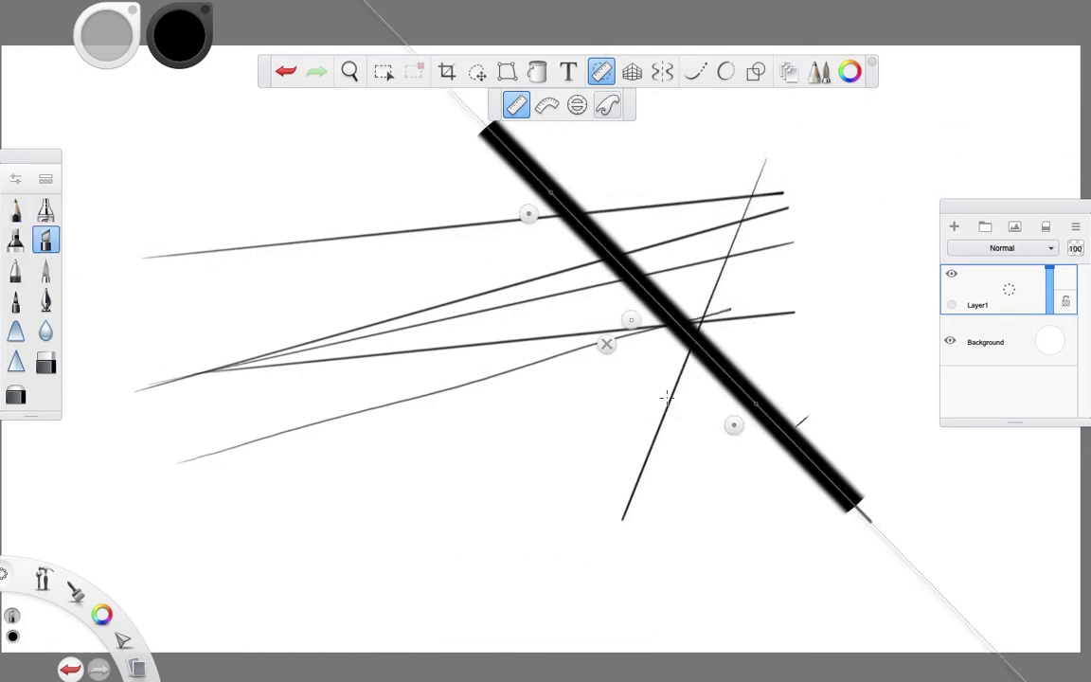
- Draw a thin parallel diagonal with a fine pen along the Ruler moved further left, and clear the layer
left_click_drag(631, 320, 415, 380)
left_click(46, 270)
left_click_drag(284, 201, 604, 530)
left_click(391, 404)
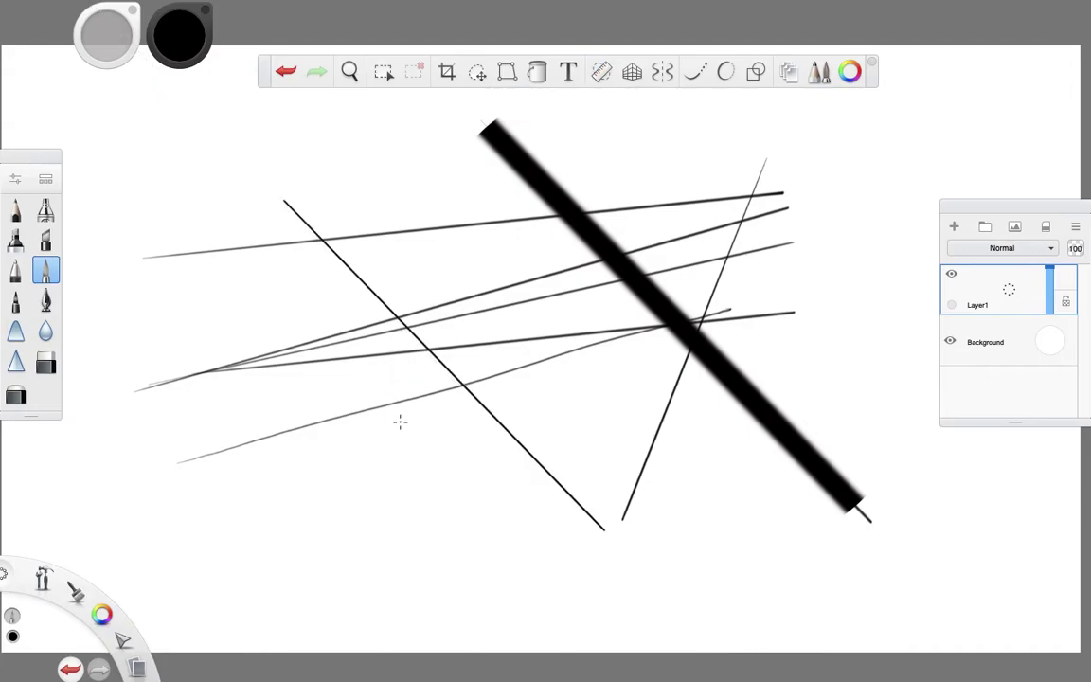
left_click(1045, 227)
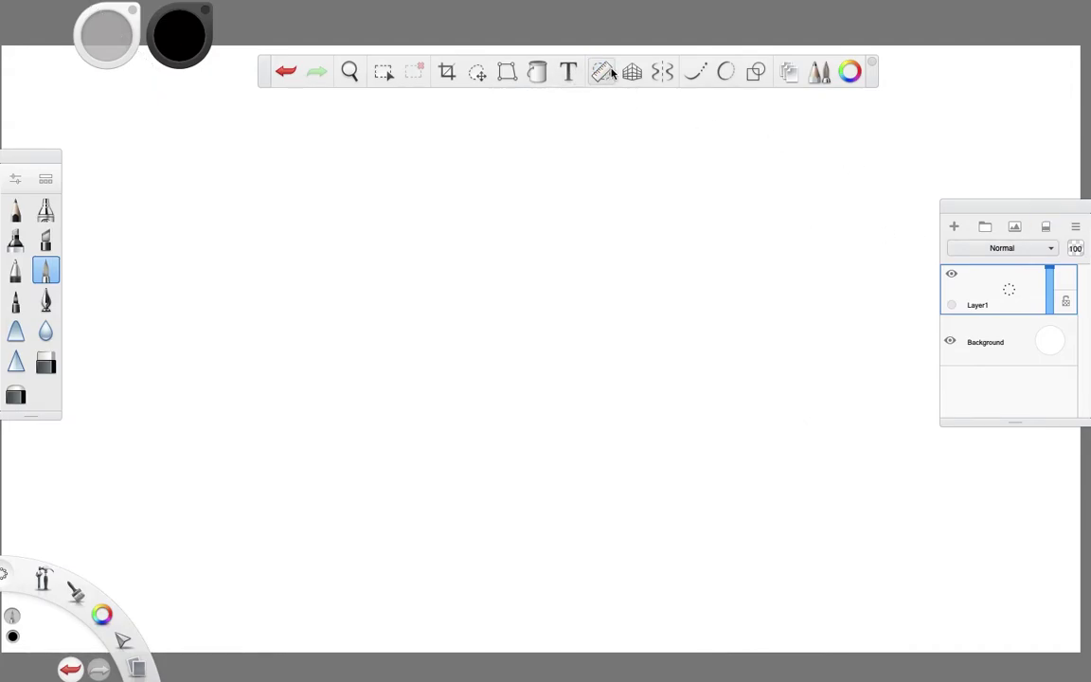
- Draw three nested pencil arches with the curved ruler, raising its peak between strokes
left_click(601, 72)
left_click(547, 106)
left_click(16, 210)
mouse_move(230, 270)
left_mouse_down()
mouse_move(400, 494)
mouse_move(355, 592)
mouse_move(564, 460)
mouse_move(549, 376)
left_mouse_up()
left_click_drag(386, 388, 735, 460)
left_click_drag(544, 374, 545, 358)
mouse_move(392, 360)
left_mouse_down()
mouse_move(600, 207)
mouse_move(734, 441)
left_mouse_up()
- Pull the curved ruler's left end inward, draw a narrower arch, and draw another with the ruler moved further left
left_click_drag(382, 383, 526, 397)
left_click_drag(765, 478, 554, 492)
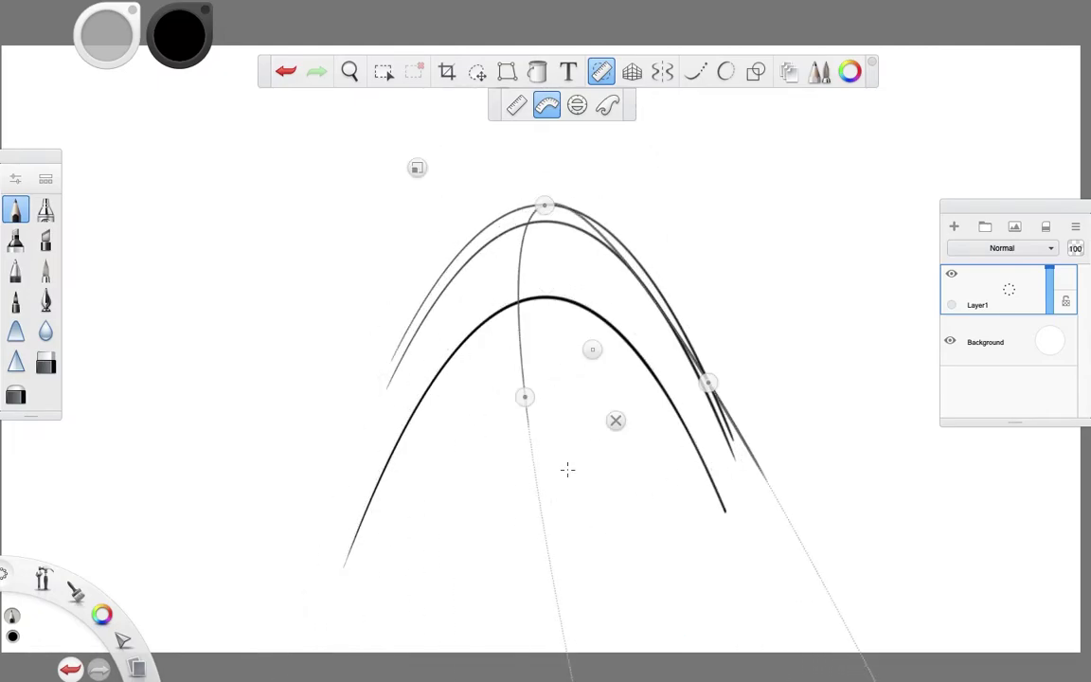
left_click_drag(591, 349, 457, 321)
mouse_move(617, 428)
left_mouse_down()
mouse_move(388, 356)
mouse_move(193, 269)
left_mouse_up()
- Flatten the curved ruler to draw a shallow arc, and clear the layer
left_click_drag(409, 176, 398, 283)
left_click_drag(573, 354, 226, 267)
left_click(348, 495)
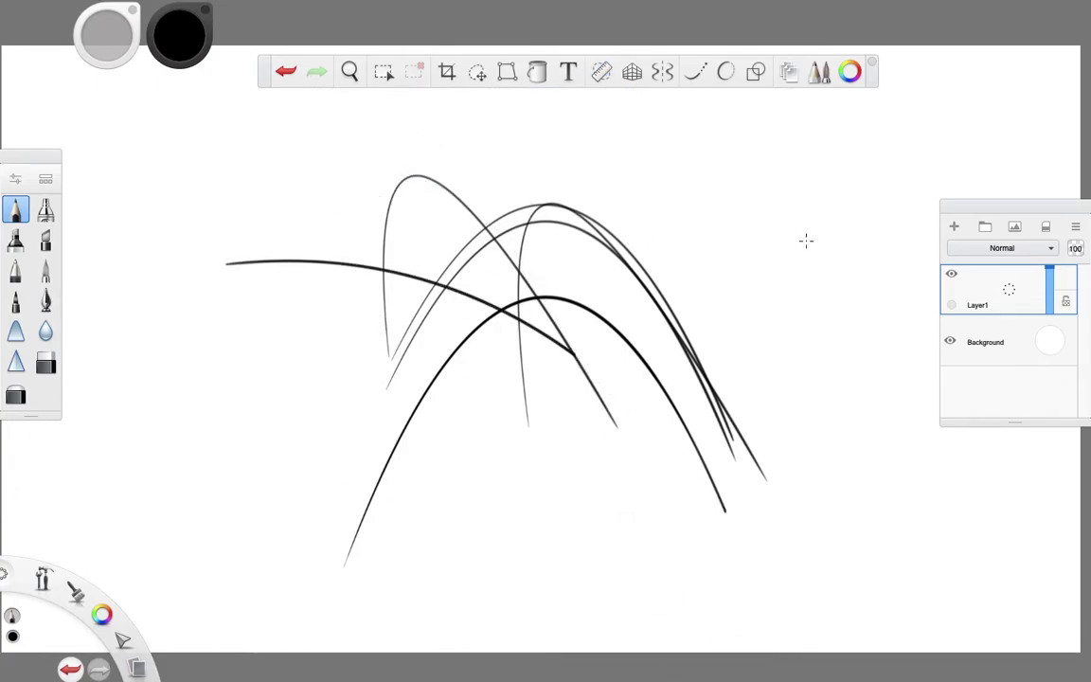
left_click(1046, 226)
- Trace a full wide ellipse around the Ellipse ruler at the canvas centre and clear the layer
left_click(602, 72)
left_click(577, 105)
mouse_move(545, 233)
left_mouse_down()
mouse_move(567, 276)
mouse_move(557, 222)
left_mouse_up()
left_click_drag(286, 341, 298, 341)
left_click_drag(469, 293, 764, 360)
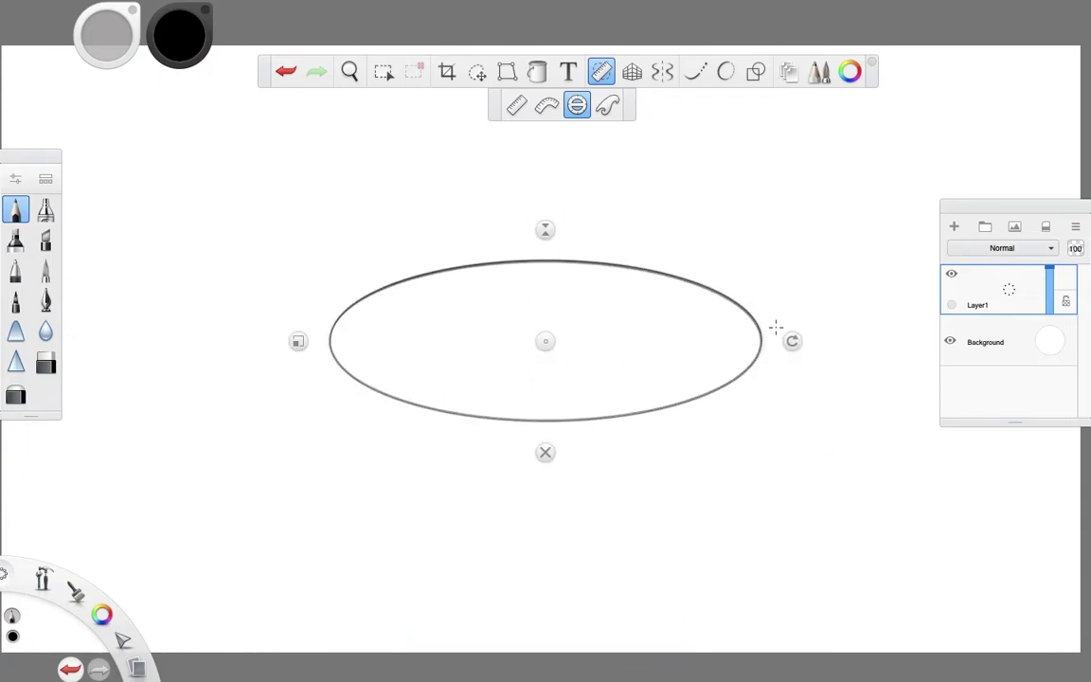
left_click(1046, 226)
- Shrink the Ellipse ruler, move it up and trace it as the rim of a cup
left_click_drag(298, 341, 377, 341)
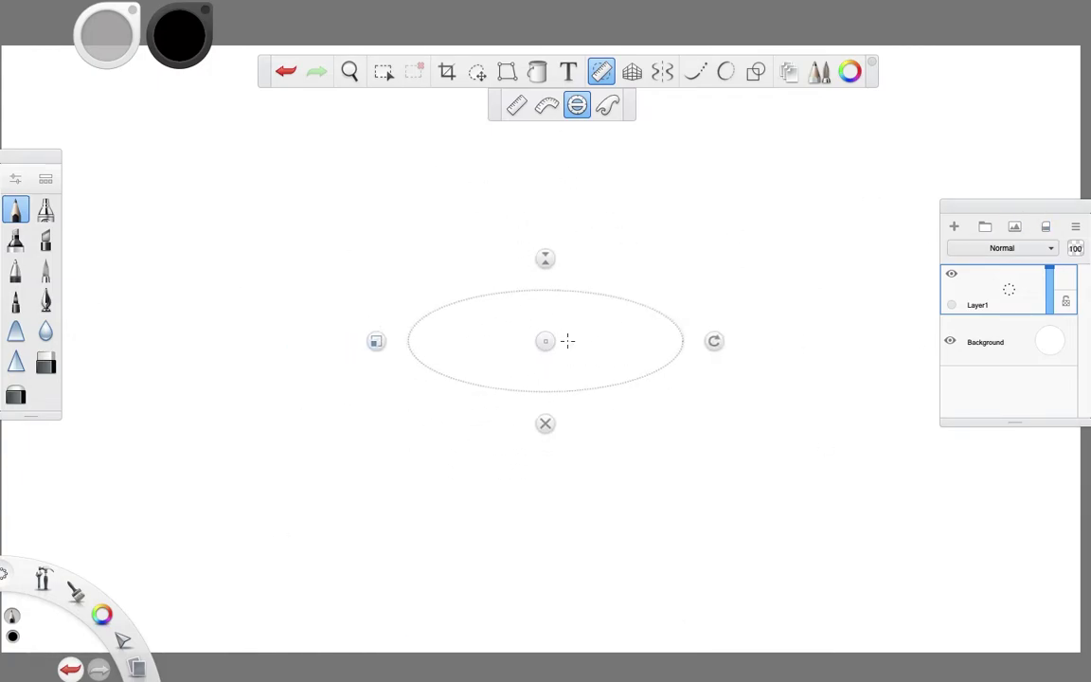
left_click_drag(545, 341, 546, 241)
mouse_move(656, 201)
left_mouse_down()
mouse_move(542, 240)
mouse_move(552, 481)
left_mouse_up()
- Trace a smaller, rounder ellipse below the rim as the base of the cup
left_click(603, 71)
left_click(602, 71)
left_click_drag(383, 481, 402, 480)
left_click_drag(551, 480, 551, 481)
left_click_drag(552, 405, 550, 393)
mouse_move(617, 426)
left_mouse_down()
mouse_move(571, 398)
mouse_move(625, 431)
left_mouse_up()
- Align the straight Ruler with the left edges of both ellipses and draw the cup's left side
left_click(518, 105)
left_click_drag(317, 278, 387, 268)
left_click_drag(512, 481, 414, 514)
left_click_drag(401, 575, 369, 216)
- Align the Ruler with the right edges of both ellipses, draw the cup's right side and hide the ruler
mouse_move(393, 379)
left_mouse_down()
mouse_move(660, 362)
mouse_move(667, 377)
left_mouse_up()
left_click_drag(682, 502, 636, 497)
left_click_drag(675, 216, 654, 521)
key("r")
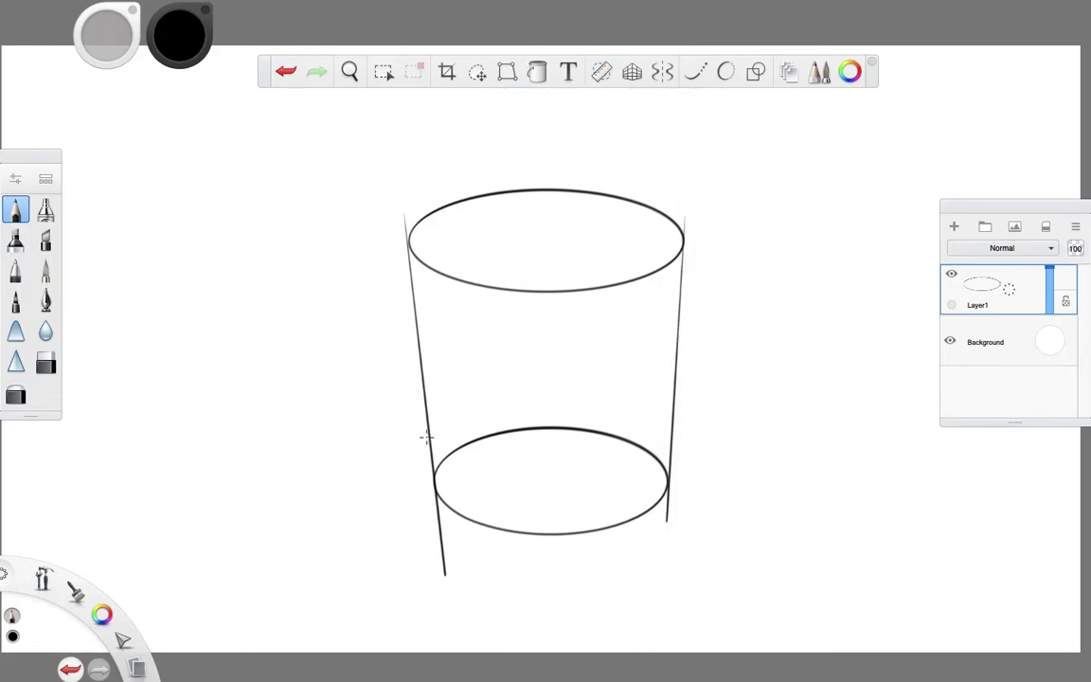
- Switch to the French Curve, cycle to its elongated template and trace the whole outline
left_click(603, 72)
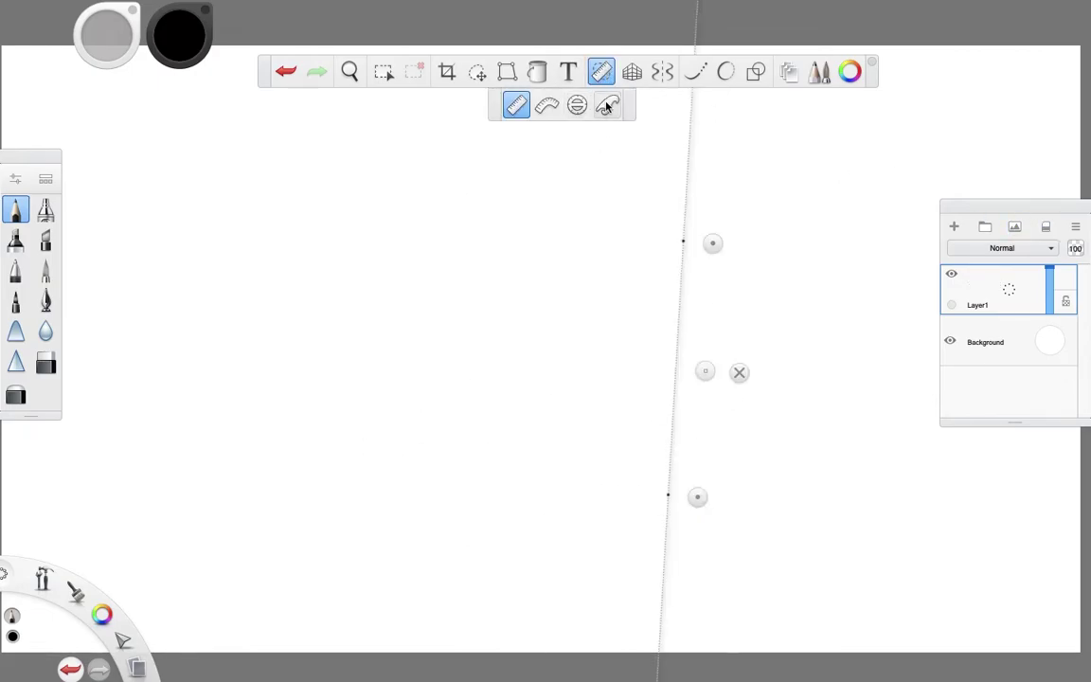
left_click(609, 106)
left_click(610, 109)
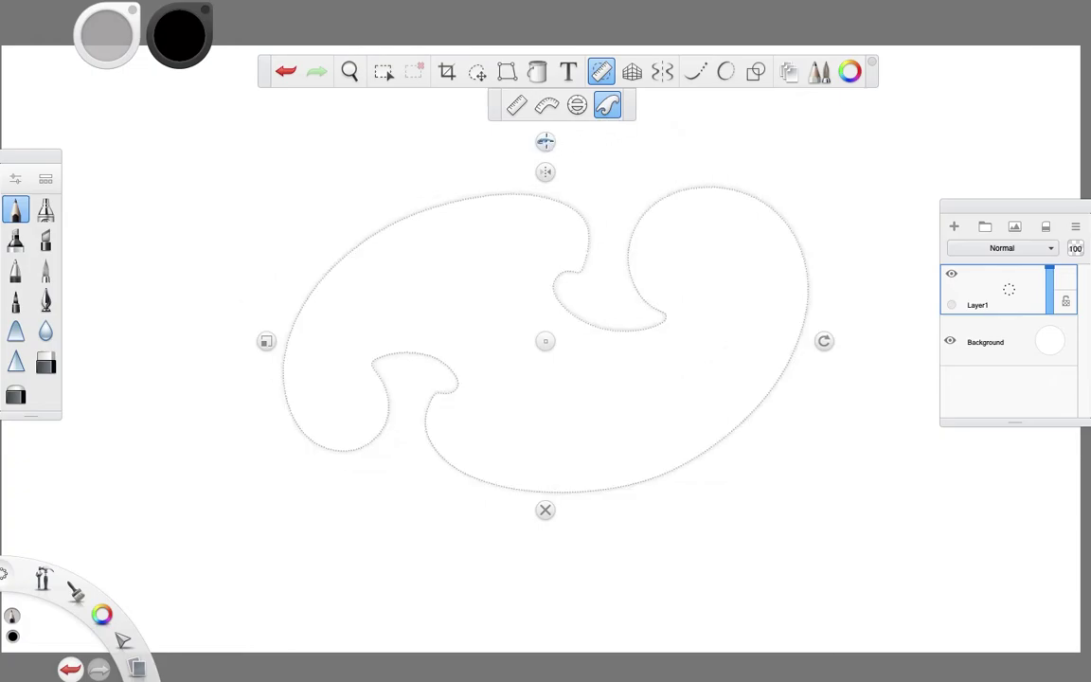
left_click(547, 141)
left_click(547, 141)
mouse_move(792, 307)
left_mouse_down()
mouse_move(623, 411)
mouse_move(95, 409)
left_mouse_up()
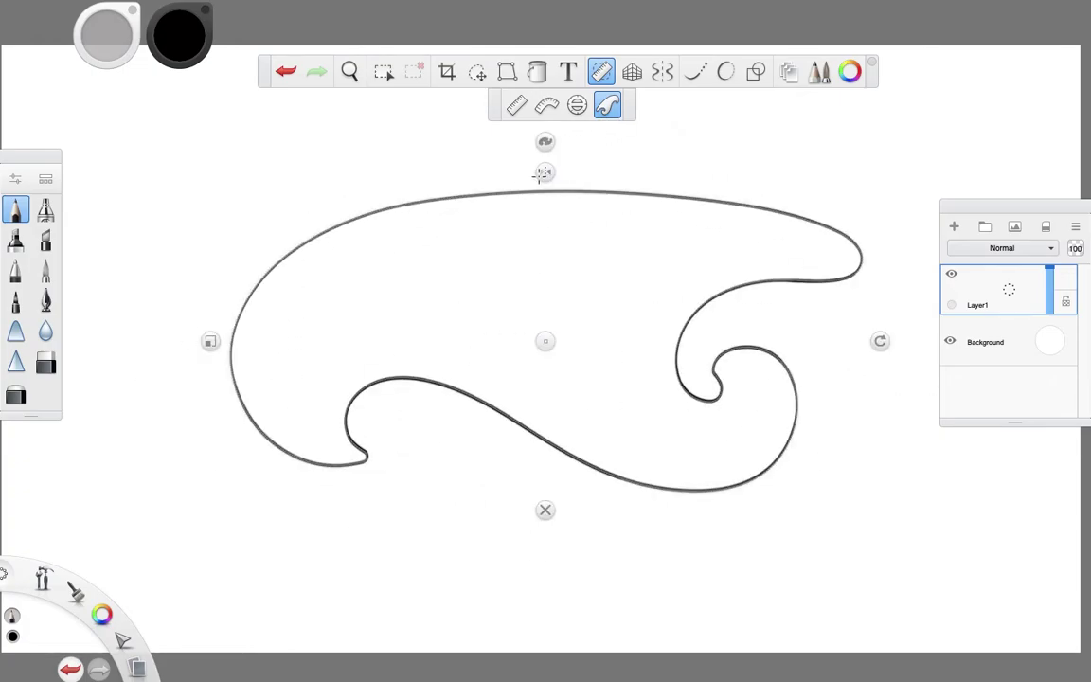
- Trace part of the left side of the next French Curve template and clear the layer
left_click(545, 141)
mouse_move(284, 373)
left_mouse_down()
mouse_move(405, 246)
mouse_move(319, 355)
mouse_move(427, 435)
left_mouse_up()
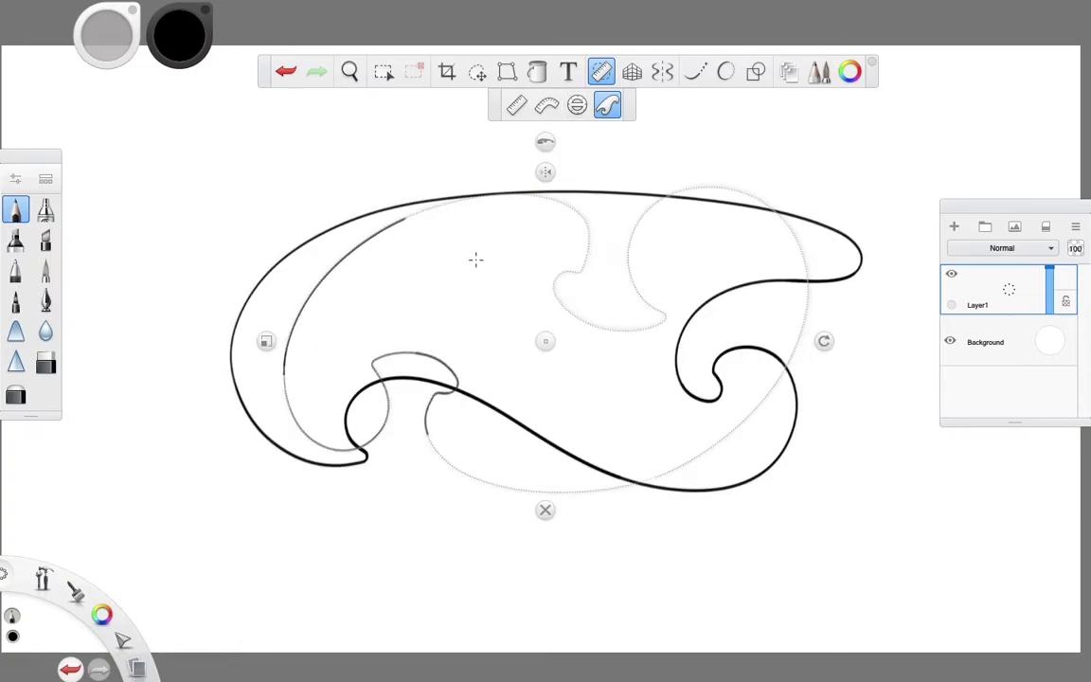
left_click(543, 509)
left_click(1047, 228)
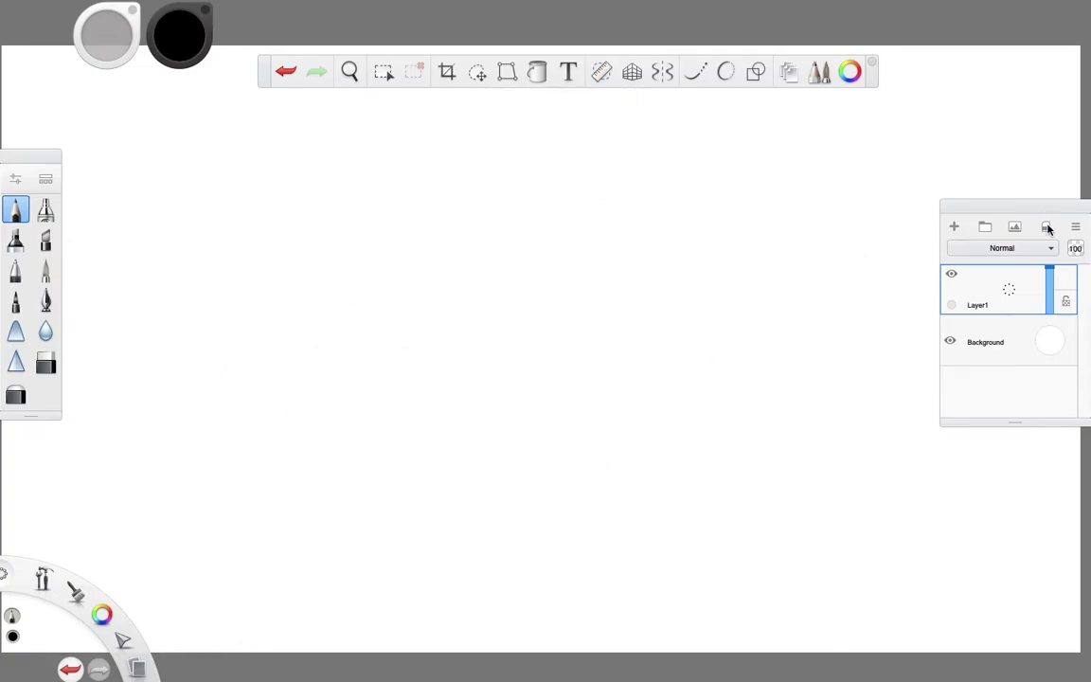
- Trace a full ellipse at the canvas's left and a partial one at its right with the Ellipse ruler
left_click(600, 72)
left_click(577, 105)
left_click_drag(550, 481, 353, 311)
mouse_move(426, 268)
left_mouse_down()
mouse_move(229, 361)
mouse_move(407, 266)
left_mouse_up()
left_click_drag(353, 311, 701, 349)
left_click_drag(692, 296, 663, 396)
left_click(701, 434)
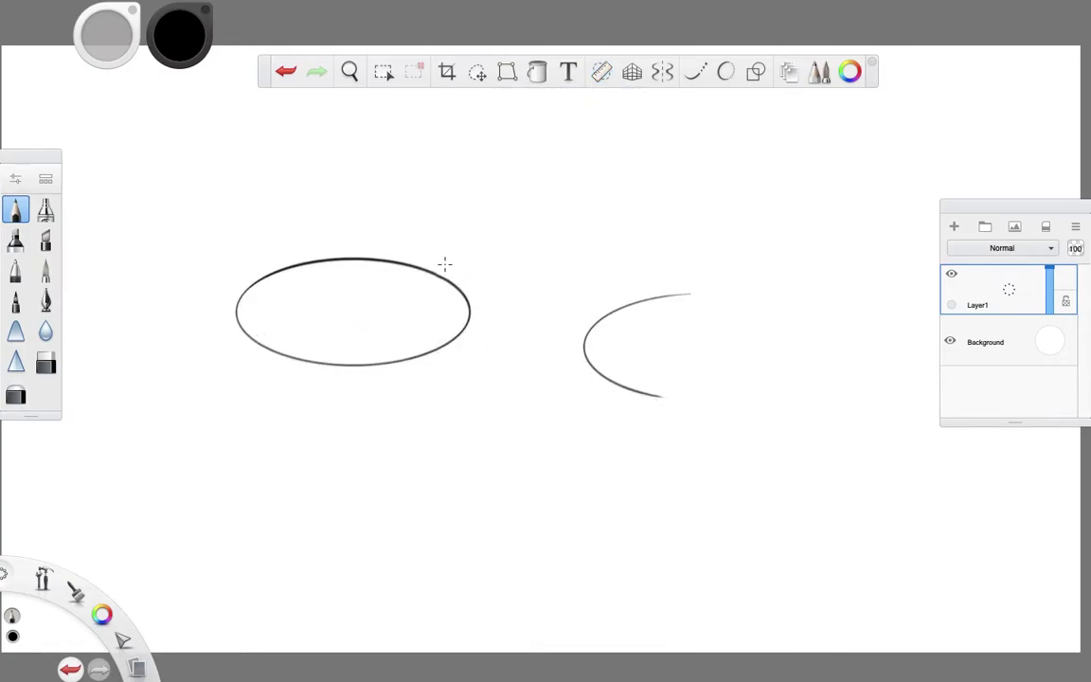
- Enlarge, rotate and reposition the French Curve around the two ellipses and trace along its edge
left_click(599, 73)
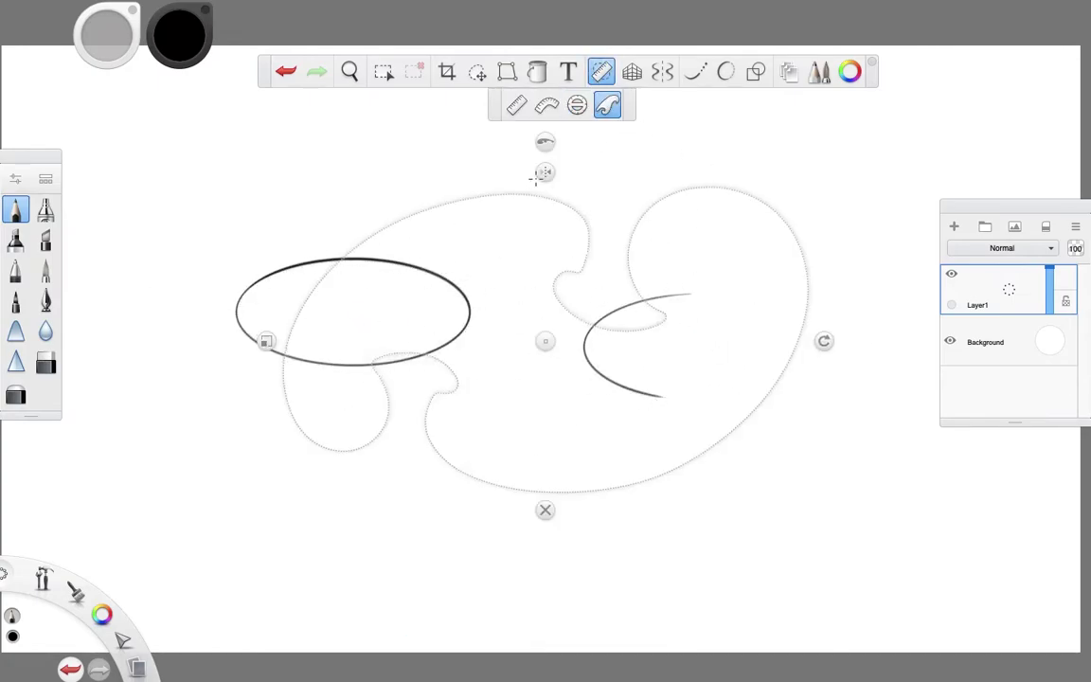
left_click_drag(545, 343, 344, 478)
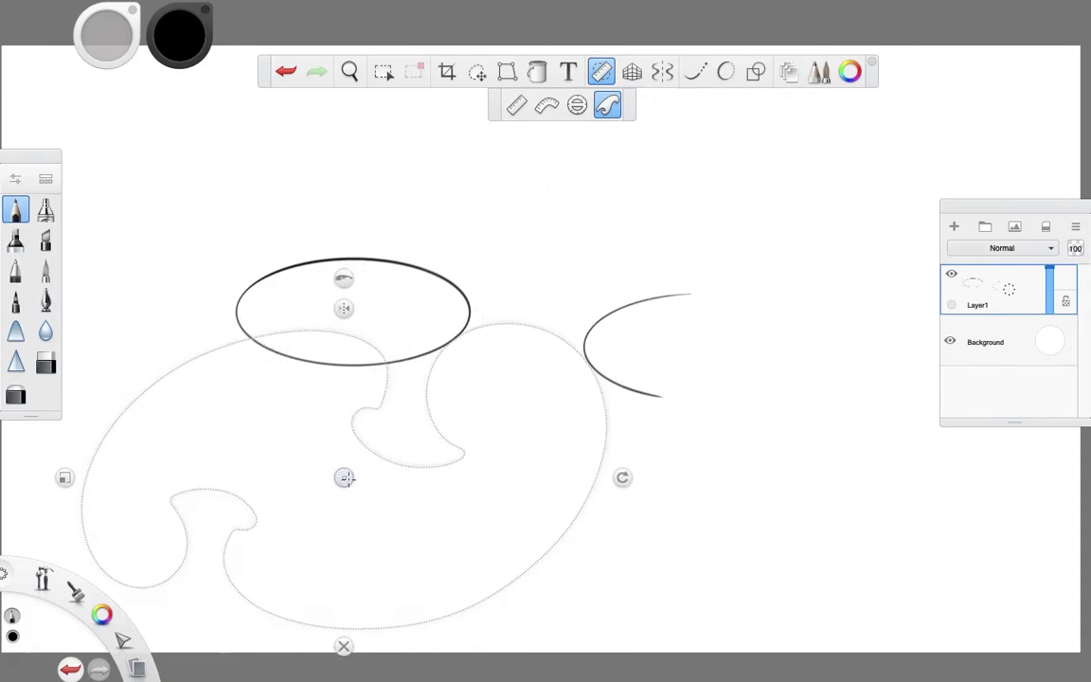
left_click_drag(65, 478, 35, 478)
left_click_drag(652, 477, 166, 288)
left_click_drag(341, 477, 579, 572)
left_click_drag(388, 370, 716, 429)
left_click(714, 443)
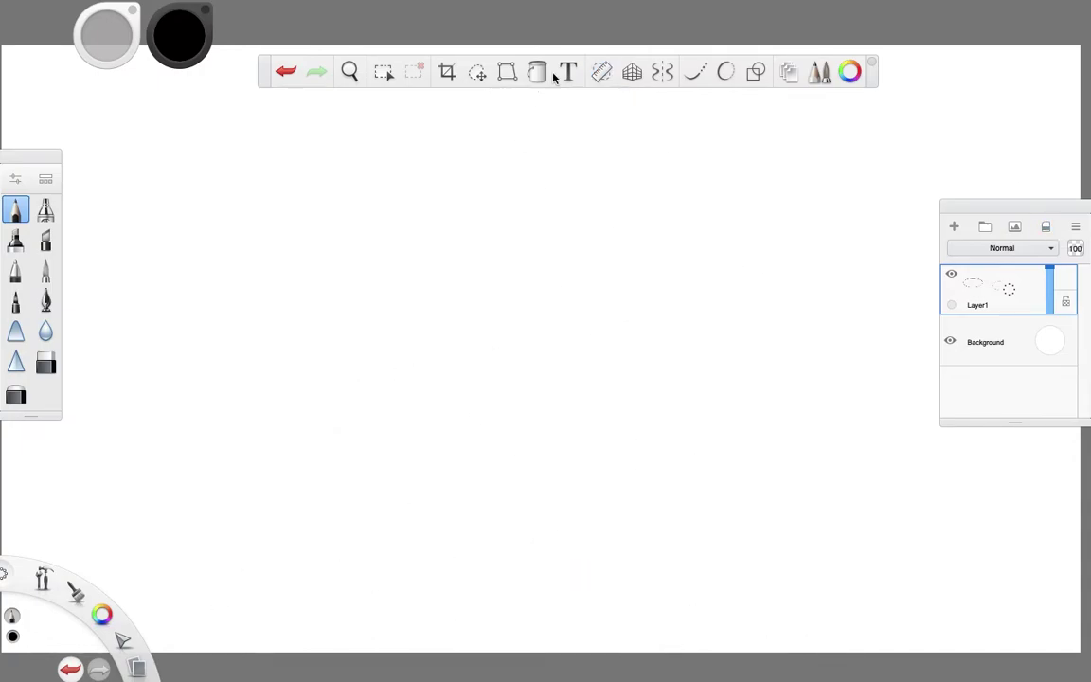
- Switch from the rulers to the Perspective Guides
left_click(602, 71)
left_click(601, 71)
left_click(630, 80)
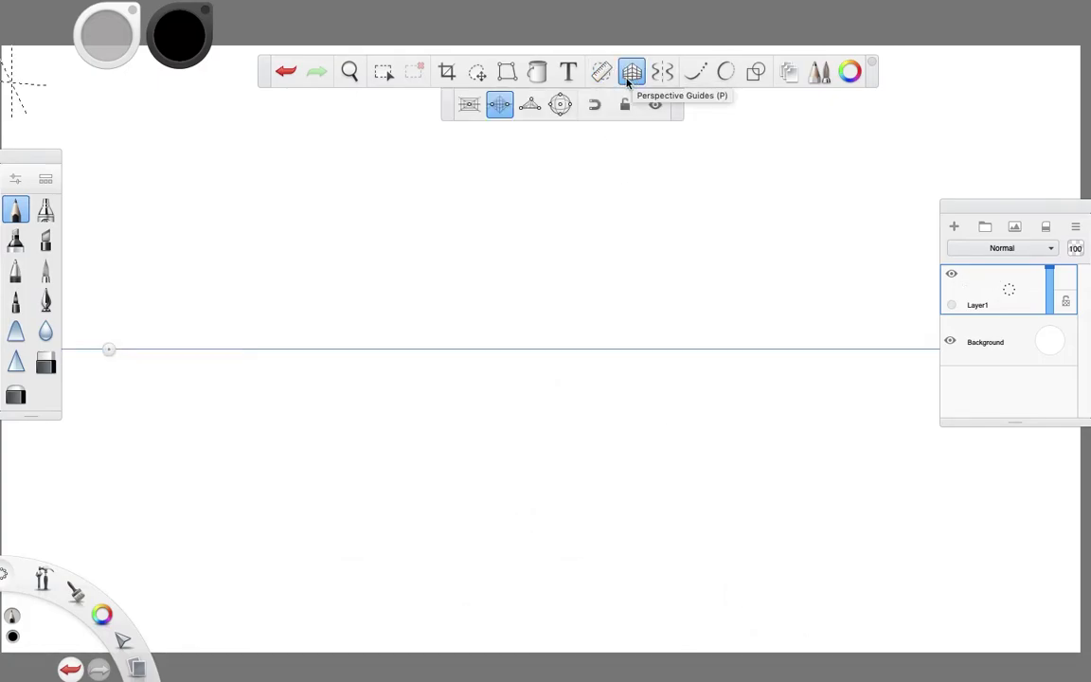
- Lower the Layer Editor and raise both two-point perspective vanishing points, spreading them toward the canvas's upper corners
left_click_drag(981, 207, 967, 415)
left_click_drag(109, 349, 83, 169)
left_click_drag(972, 350, 1038, 170)
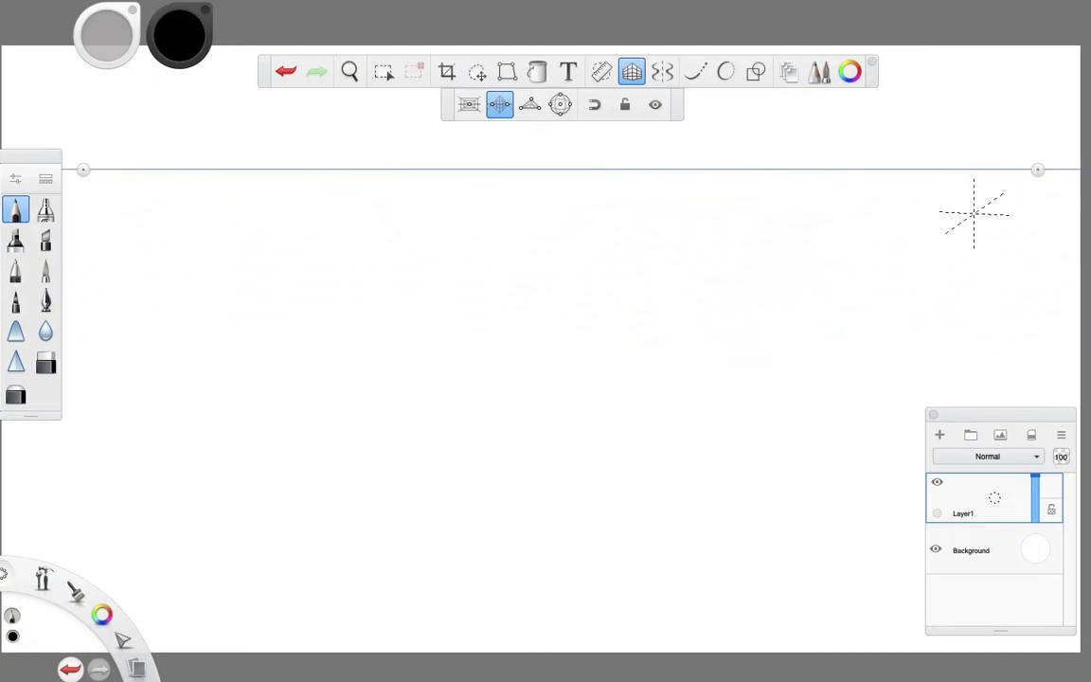
- Switch to one-point perspective and draw guided lines around the central vanishing point, including some verticals and a horizontal
left_click(469, 104)
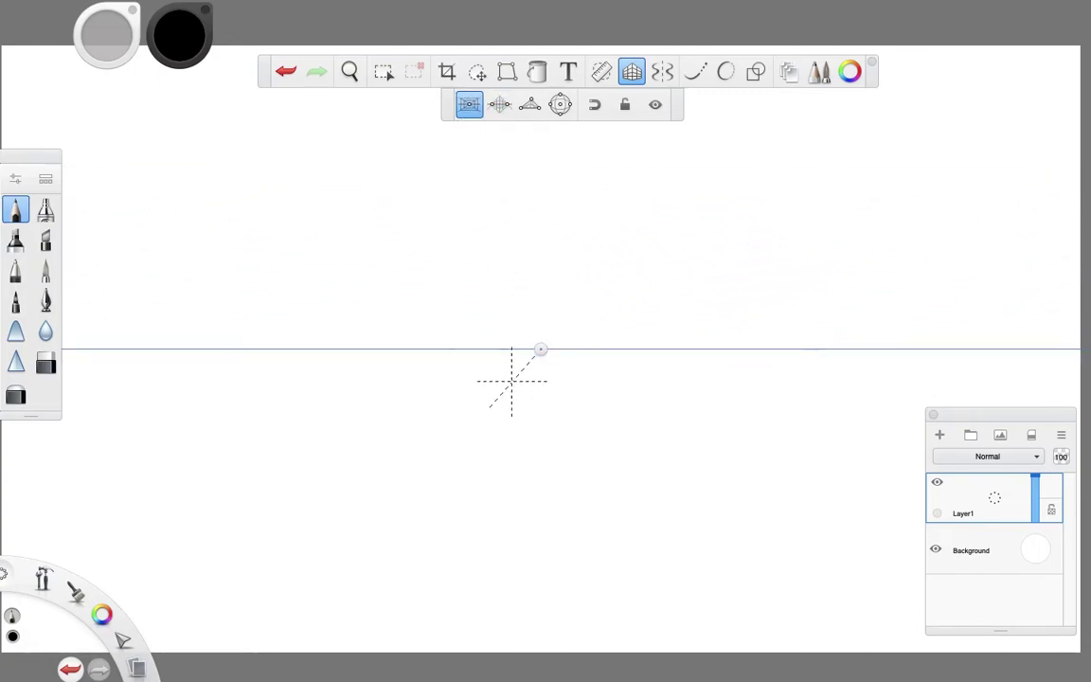
mouse_move(238, 498)
left_mouse_down()
mouse_move(461, 390)
mouse_move(349, 525)
left_mouse_up()
left_click_drag(521, 389, 521, 533)
left_click_drag(548, 393, 570, 557)
left_click_drag(810, 404, 568, 404)
left_click_drag(882, 314, 596, 343)
mouse_move(841, 250)
left_mouse_down()
mouse_move(586, 334)
mouse_move(576, 156)
left_mouse_up()
- Draw a box in one-point perspective up and to the left of the vanishing point and clear the layer
mouse_move(244, 156)
left_mouse_down()
mouse_move(244, 296)
mouse_move(420, 296)
left_mouse_up()
left_click_drag(420, 296, 421, 140)
left_click_drag(420, 141, 236, 140)
left_click_drag(421, 296, 504, 332)
left_click_drag(421, 140, 508, 291)
left_click_drag(244, 295, 392, 322)
left_click_drag(392, 322, 482, 322)
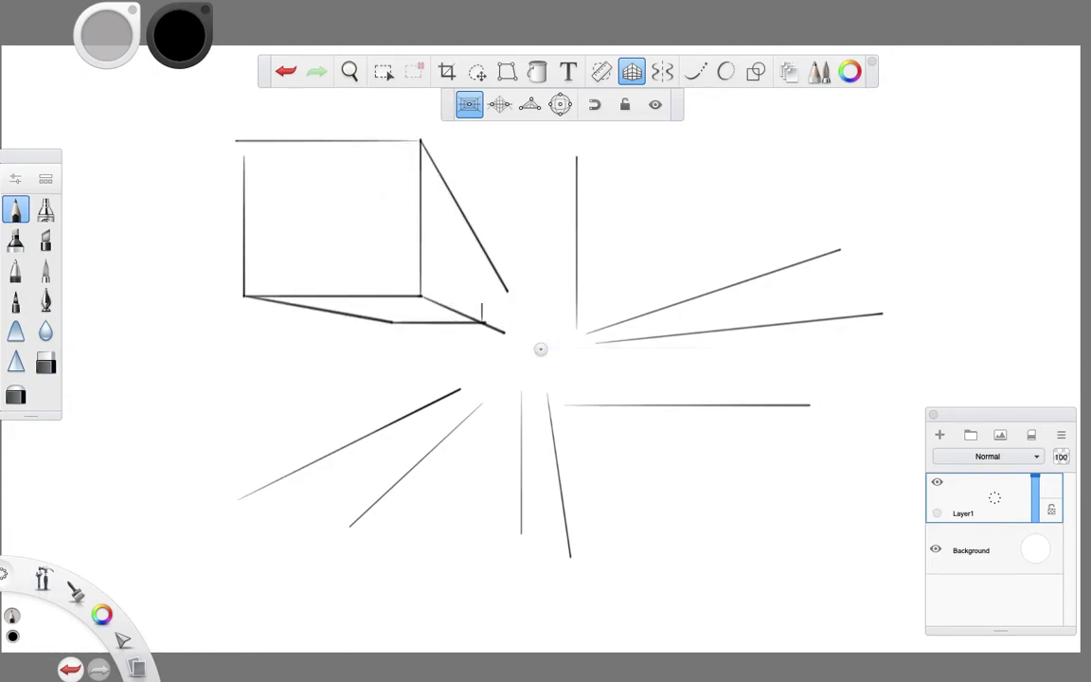
left_click(1029, 434)
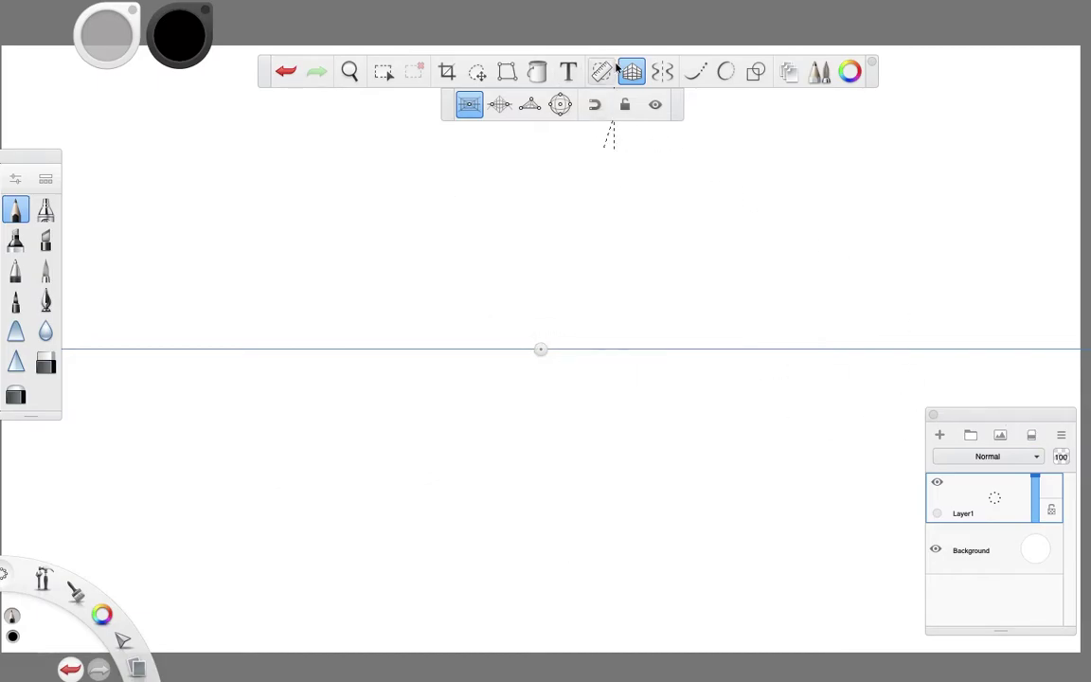
- Switch back to two-point perspective and draw long guided lines running to the left and right vanishing points
left_click(499, 104)
left_click_drag(113, 222, 343, 616)
left_click_drag(152, 241, 469, 574)
left_click_drag(163, 208, 714, 480)
left_click_drag(183, 192, 851, 336)
left_click_drag(308, 176, 963, 200)
left_click_drag(332, 435, 962, 200)
- Draw further guided perspective lines, including a short vertical, around the canvas's middle and clear the layer
mouse_move(463, 405)
left_mouse_down()
mouse_move(963, 200)
mouse_move(684, 584)
left_mouse_up()
left_click_drag(519, 384, 519, 324)
mouse_move(519, 327)
left_mouse_down()
mouse_move(689, 278)
mouse_move(688, 312)
left_mouse_up()
mouse_move(688, 278)
left_mouse_down()
mouse_move(446, 236)
mouse_move(349, 245)
mouse_move(348, 308)
left_mouse_up()
left_click_drag(358, 256, 530, 310)
left_click(1032, 435)
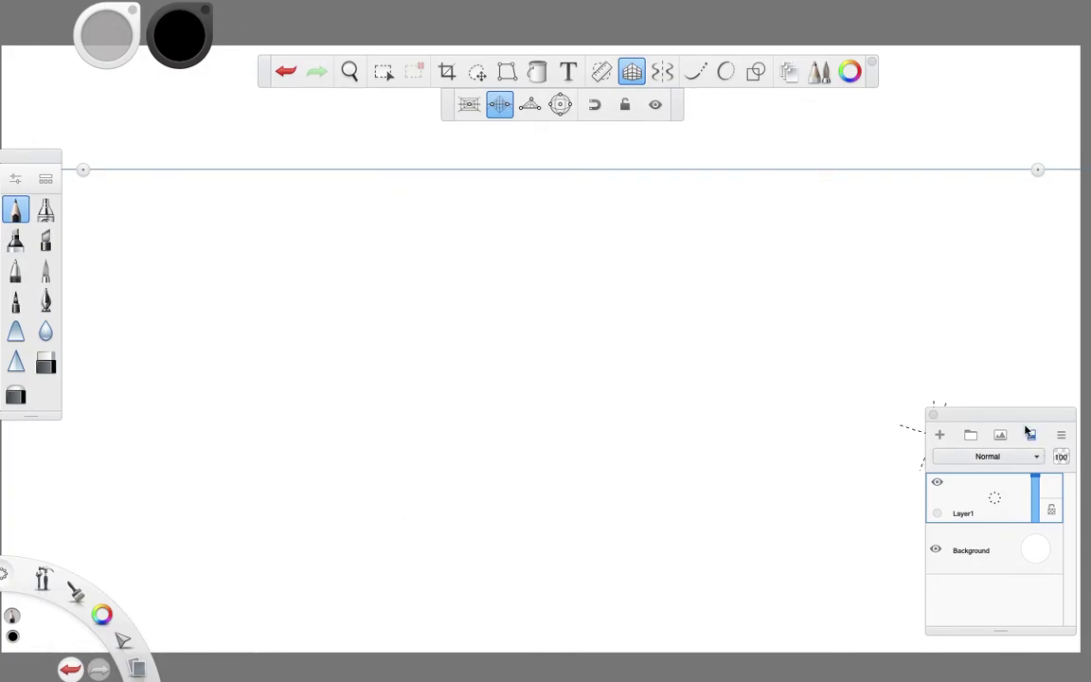
- Draw freehand shapes mirrored across the vertical axis with the Symmetry tool and clear the layer
left_click(662, 71)
left_click_drag(462, 170, 370, 446)
left_click_drag(301, 477, 332, 266)
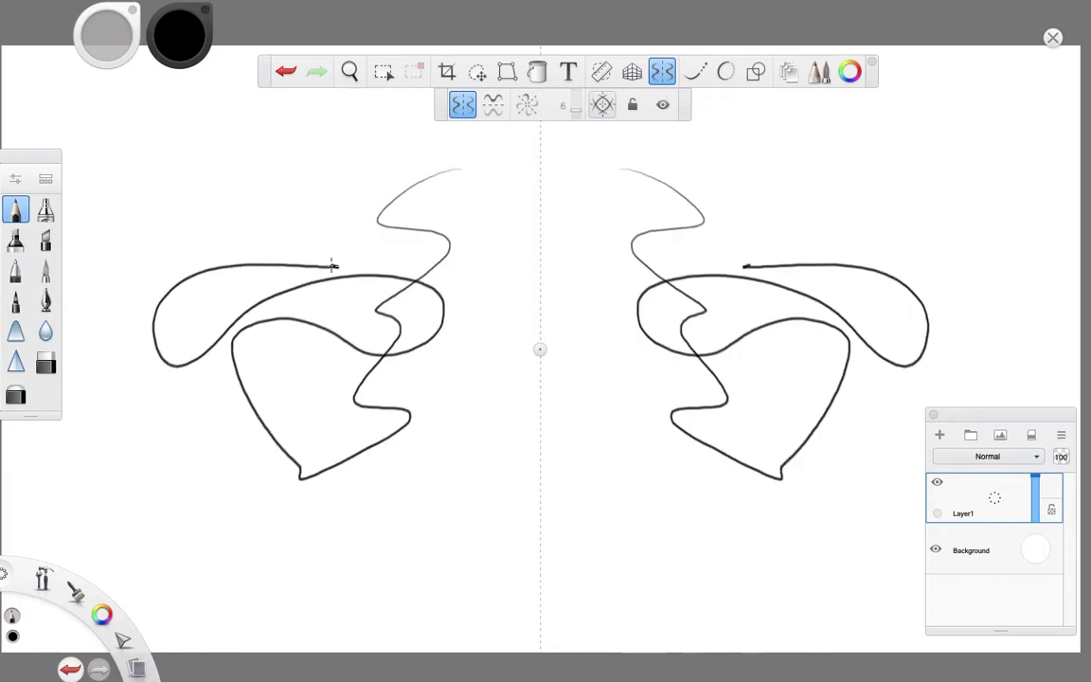
mouse_move(494, 326)
left_mouse_down()
mouse_move(310, 302)
mouse_move(499, 226)
left_mouse_up()
left_click(1032, 434)
left_click(463, 104)
mouse_move(457, 301)
left_mouse_down()
mouse_move(540, 245)
mouse_move(896, 274)
left_mouse_up()
key("Delete")
- Draw looping strokes with Radial Symmetry, setting it to 11 sectors, clear the layer and turn symmetry off
left_click(526, 104)
mouse_move(563, 278)
left_mouse_down()
mouse_move(603, 192)
mouse_move(546, 329)
left_mouse_up()
left_click_drag(576, 110, 576, 97)
left_click(1031, 435)
mouse_move(613, 268)
left_mouse_down()
mouse_move(747, 196)
mouse_move(546, 345)
left_mouse_up()
left_click(527, 105)
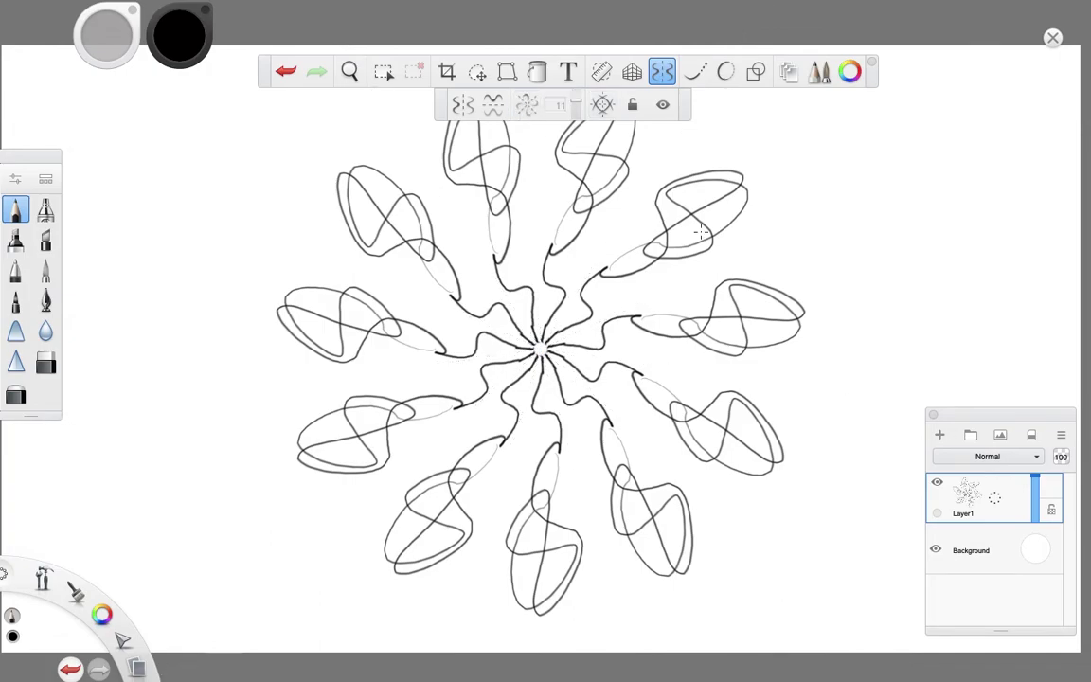
left_click(1029, 436)
left_click(664, 72)
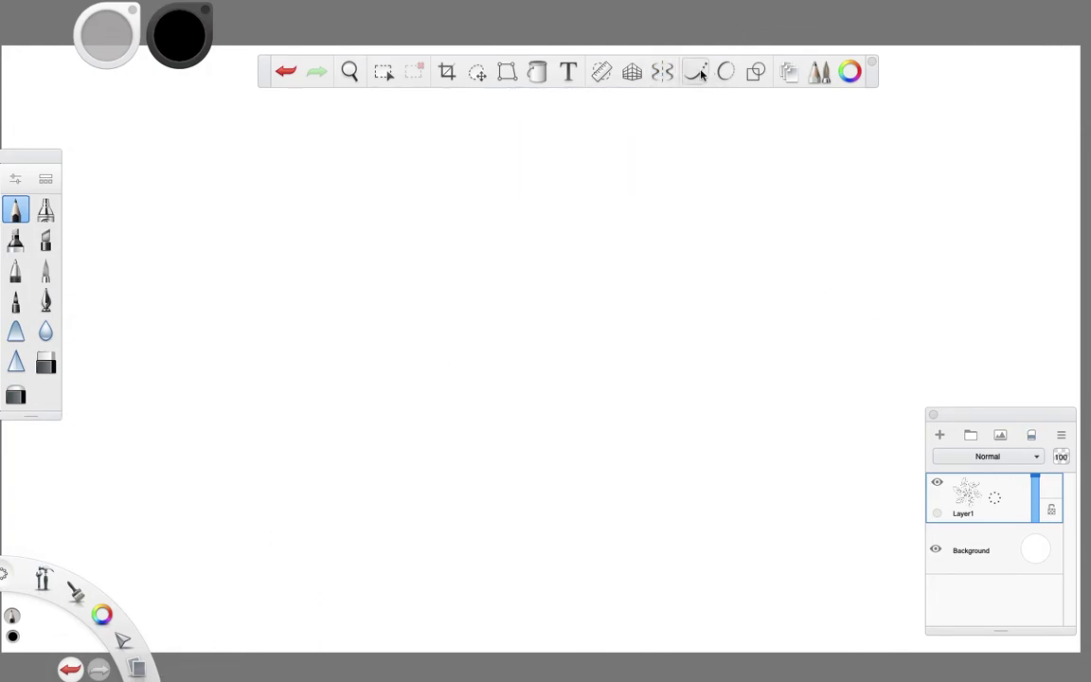
- Draw a freehand curve without assistance and a matching one below it with Steady Stroke at 10
left_click_drag(261, 311, 603, 196)
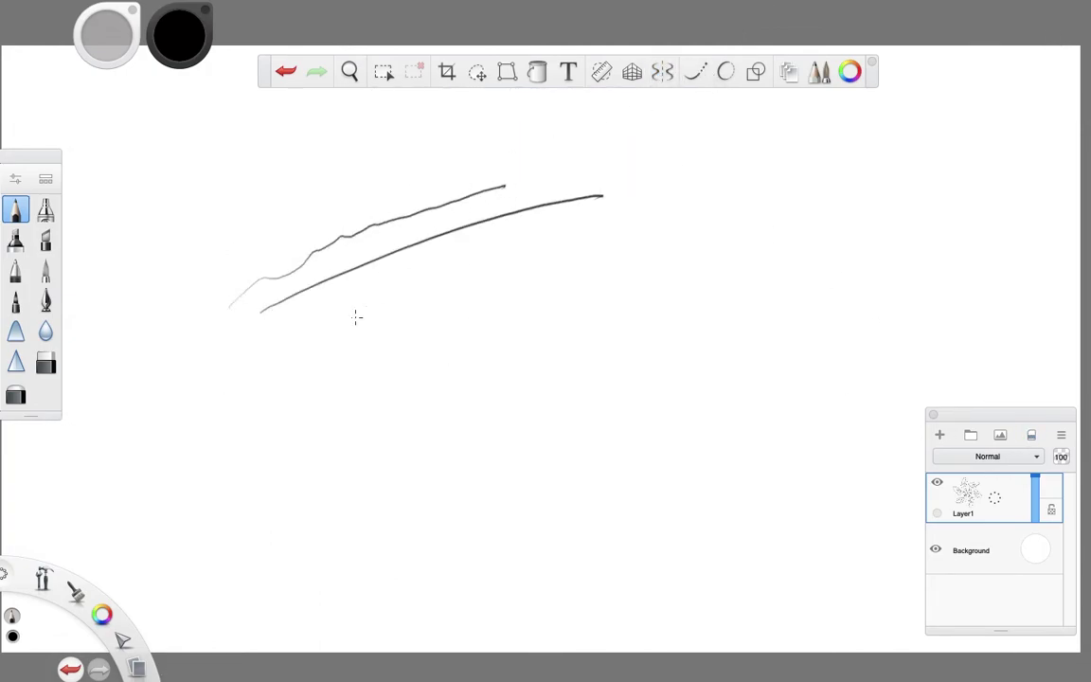
left_click(695, 72)
left_click_drag(251, 372, 718, 197)
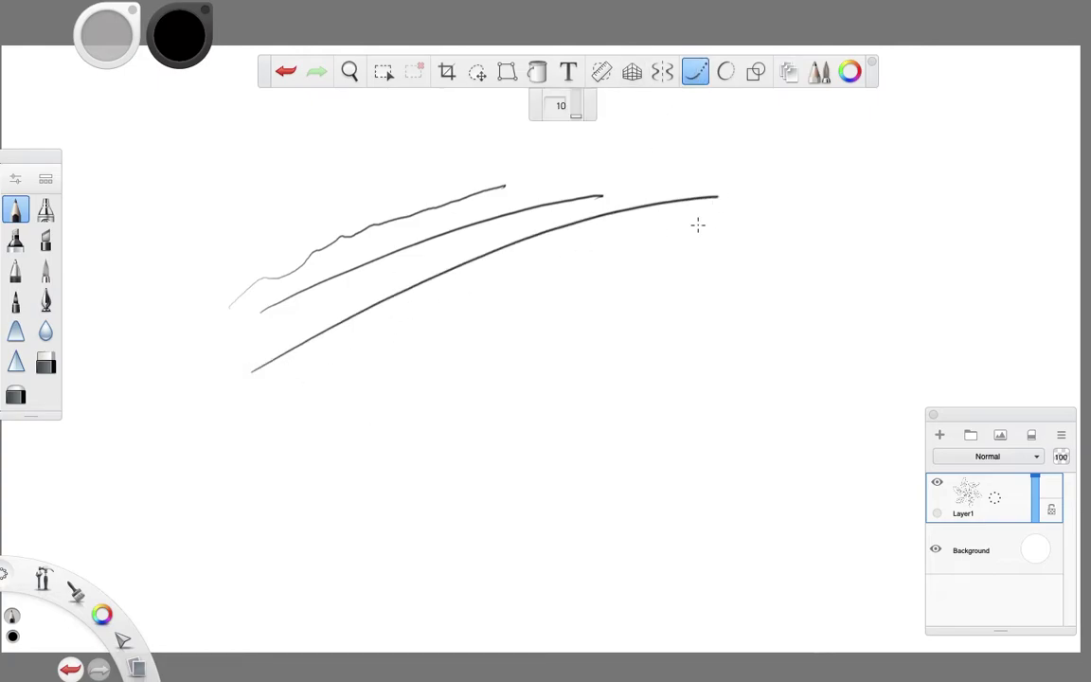
- Raise Steady Stroke to 23 and draw another long curve and a large loop at the right
left_click_drag(577, 116, 577, 108)
left_click_drag(282, 465, 845, 236)
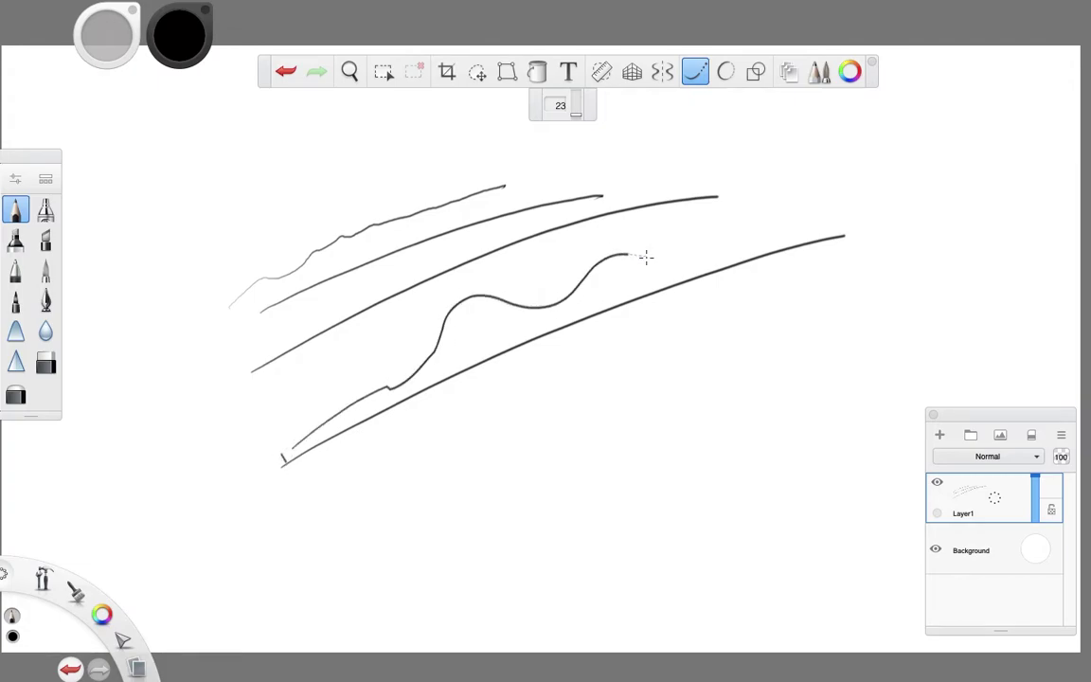
mouse_move(672, 354)
left_mouse_down()
mouse_move(655, 163)
mouse_move(860, 383)
left_mouse_up()
- Turn Steady Stroke off, draw an unassisted curve ending in a loop for comparison, and clear the layer
left_click(706, 72)
mouse_move(406, 519)
left_mouse_down()
mouse_move(513, 453)
mouse_move(857, 386)
mouse_move(661, 270)
left_mouse_up()
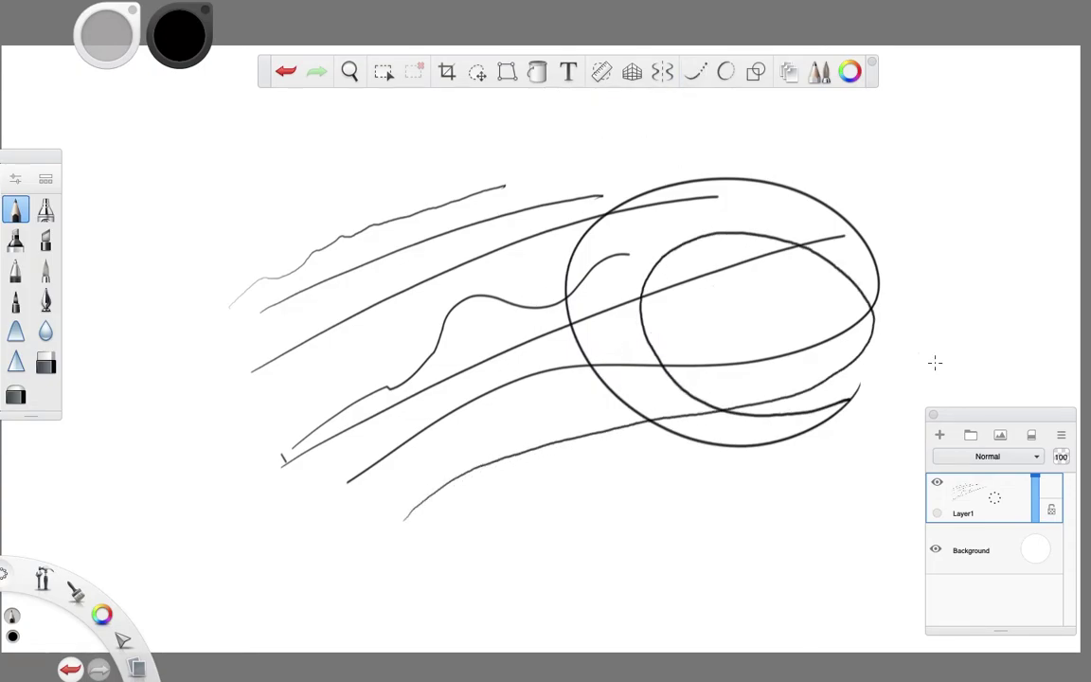
left_click(1031, 434)
- Try drawing a large freehand loop with Predictive Stroke at level 2 and undo it
left_click(726, 71)
left_click_drag(517, 211, 338, 372)
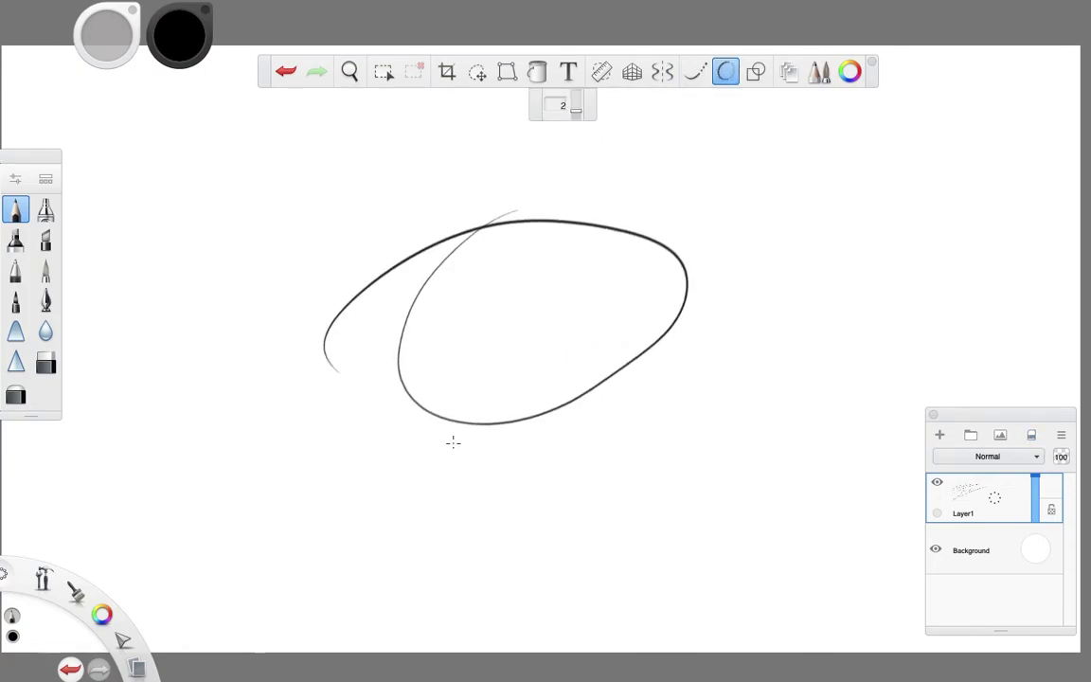
left_click(726, 74)
key("ctrl+z")
left_click(725, 74)
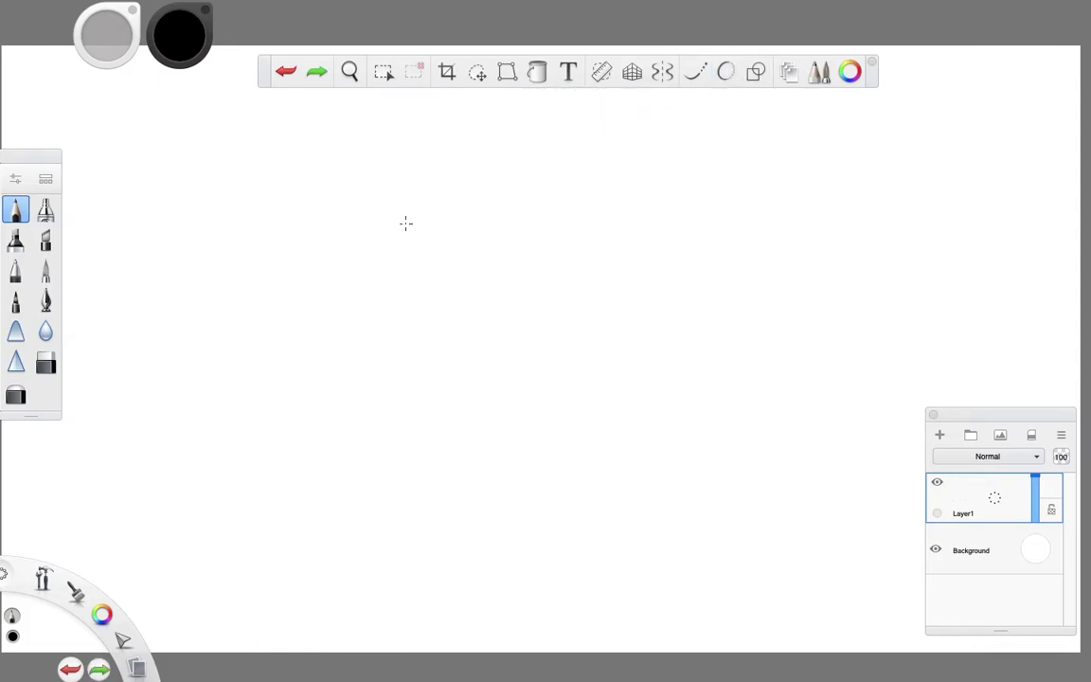
- Draw one ellipse freehand and two more with Predictive Stroke at level 2
left_click_drag(419, 219, 529, 237)
left_click(725, 72)
left_click_drag(710, 202, 593, 264)
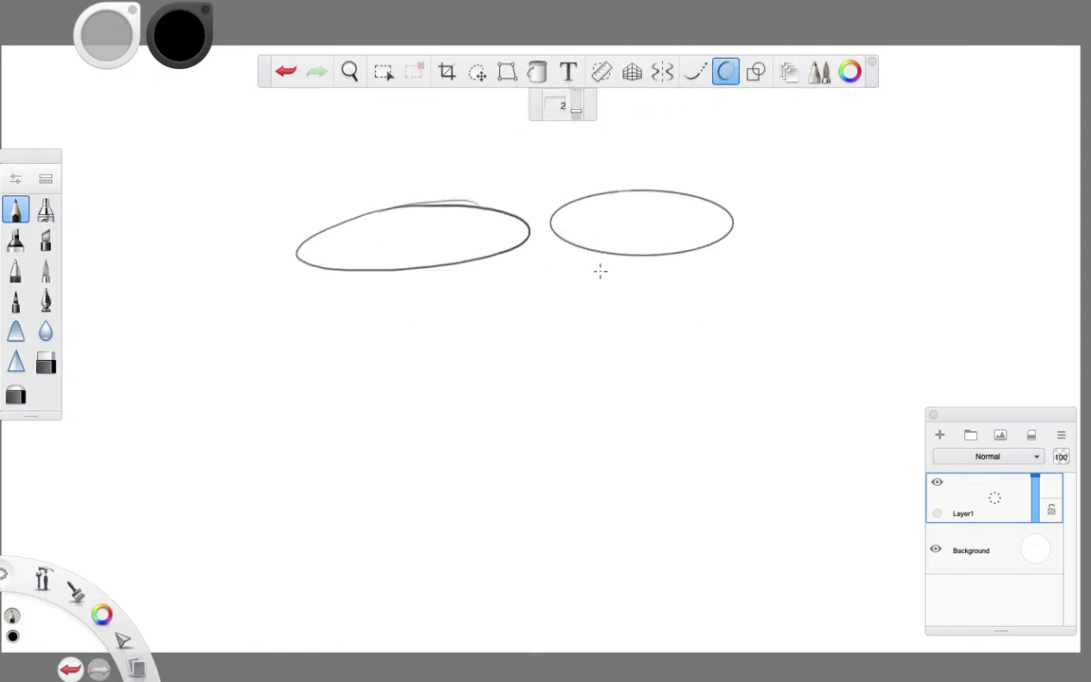
mouse_move(658, 285)
left_mouse_down()
mouse_move(405, 383)
mouse_move(604, 348)
left_mouse_up()
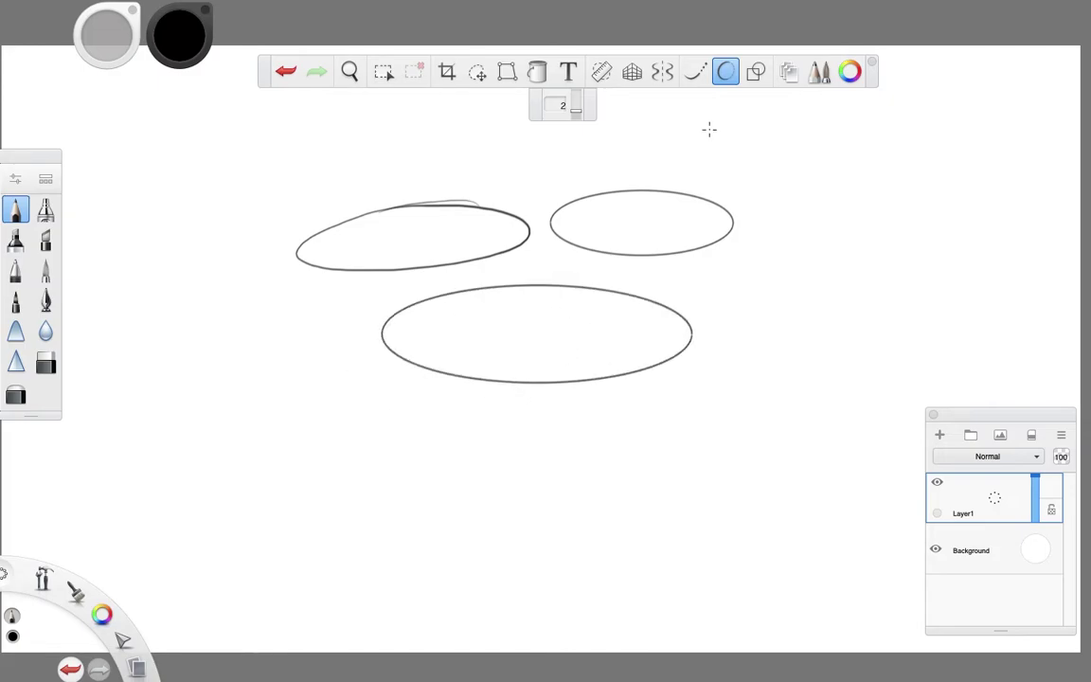
- Draw more ellipses with Predictive Stroke raised to level 3, turn it off and clear the layer
left_click_drag(583, 208, 606, 222)
left_click_drag(403, 268, 294, 268)
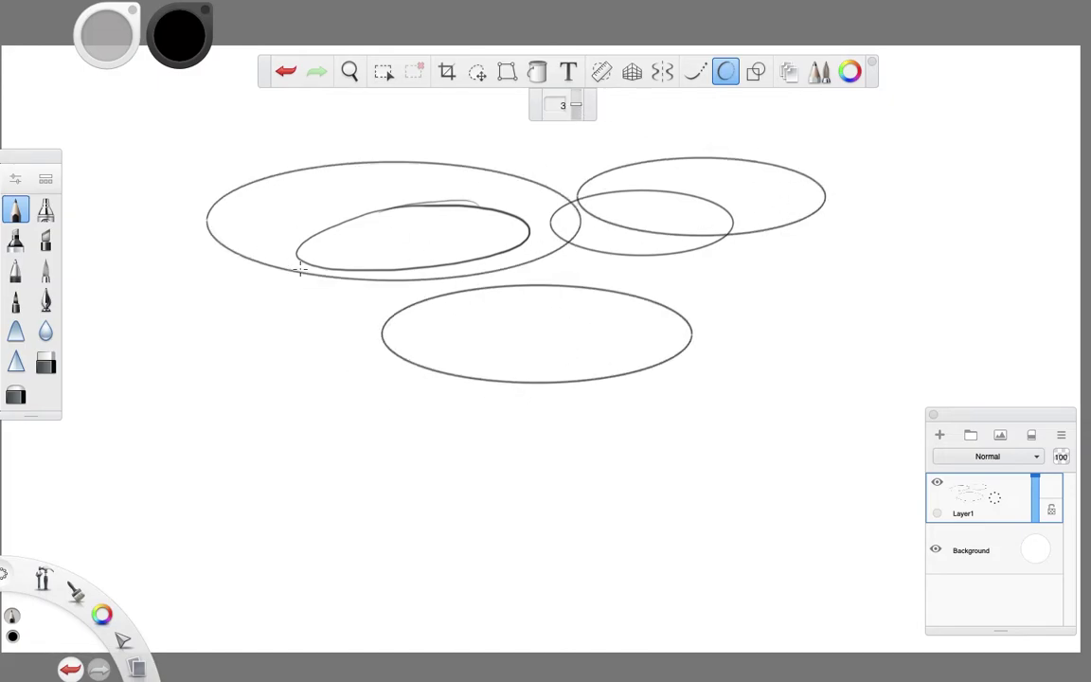
mouse_move(338, 300)
left_mouse_down()
mouse_move(334, 353)
mouse_move(318, 356)
left_mouse_up()
left_click(726, 71)
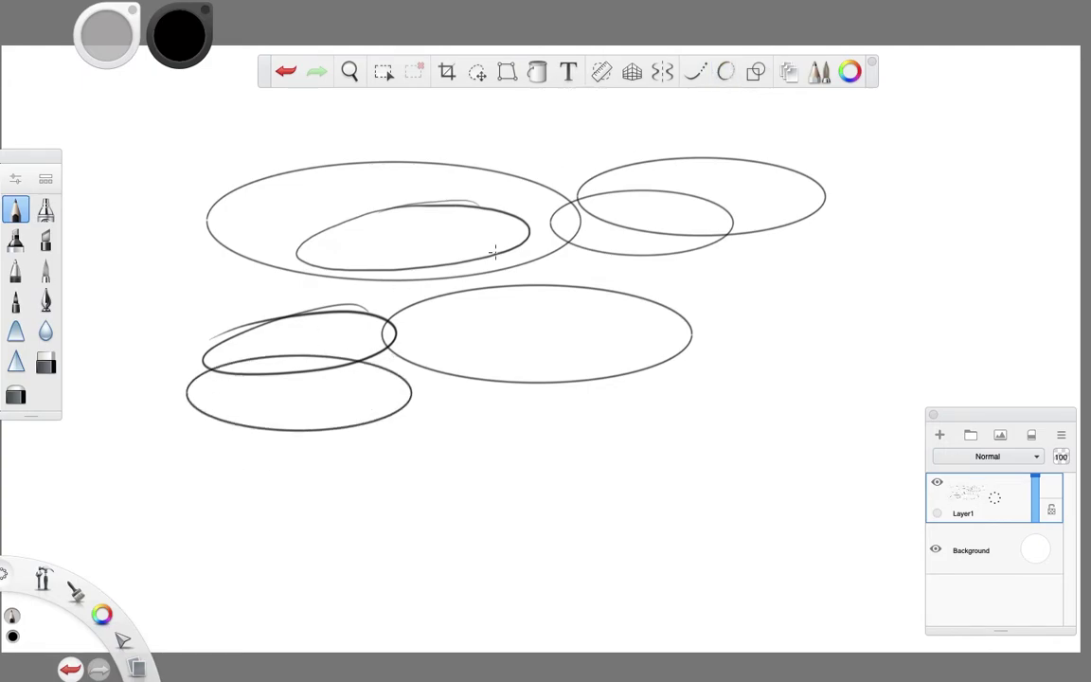
left_click(1031, 435)
- Draw a diagonal line, a rectangle and an ellipse overlapping the rectangle with the shape drawing tools
left_click(755, 71)
left_click_drag(338, 247, 489, 350)
left_click(547, 105)
left_click_drag(469, 242, 611, 361)
left_click(578, 104)
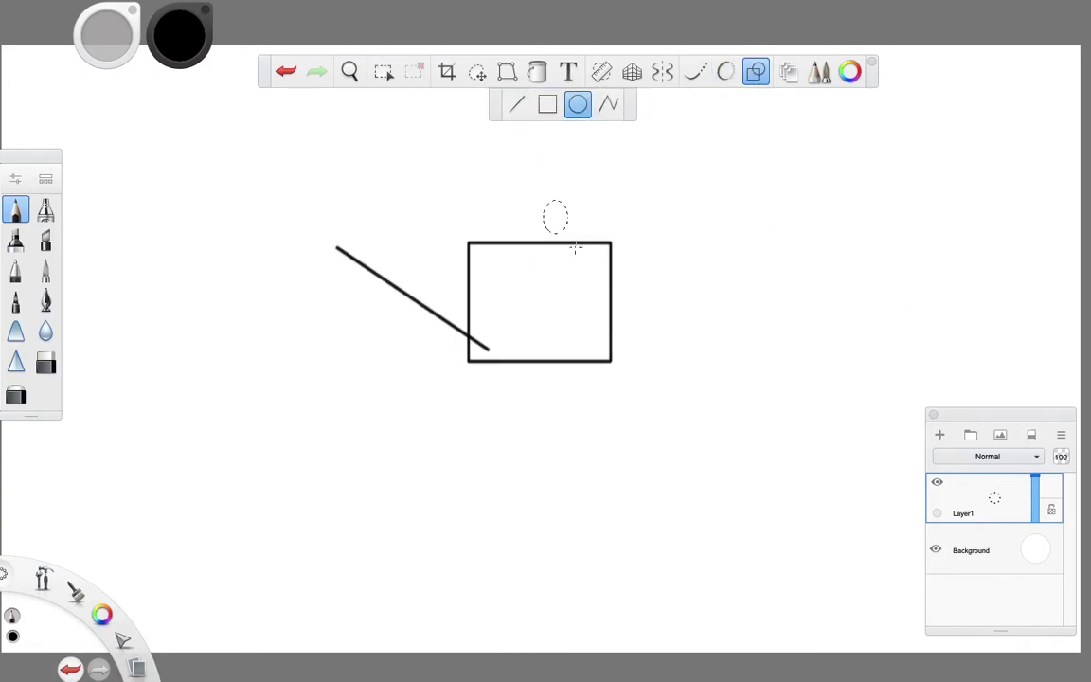
left_click_drag(555, 217, 674, 315)
- Try starting a polyline at the lower left, cancel it and clear the layer
left_click(608, 104)
left_click(325, 413)
key("Escape")
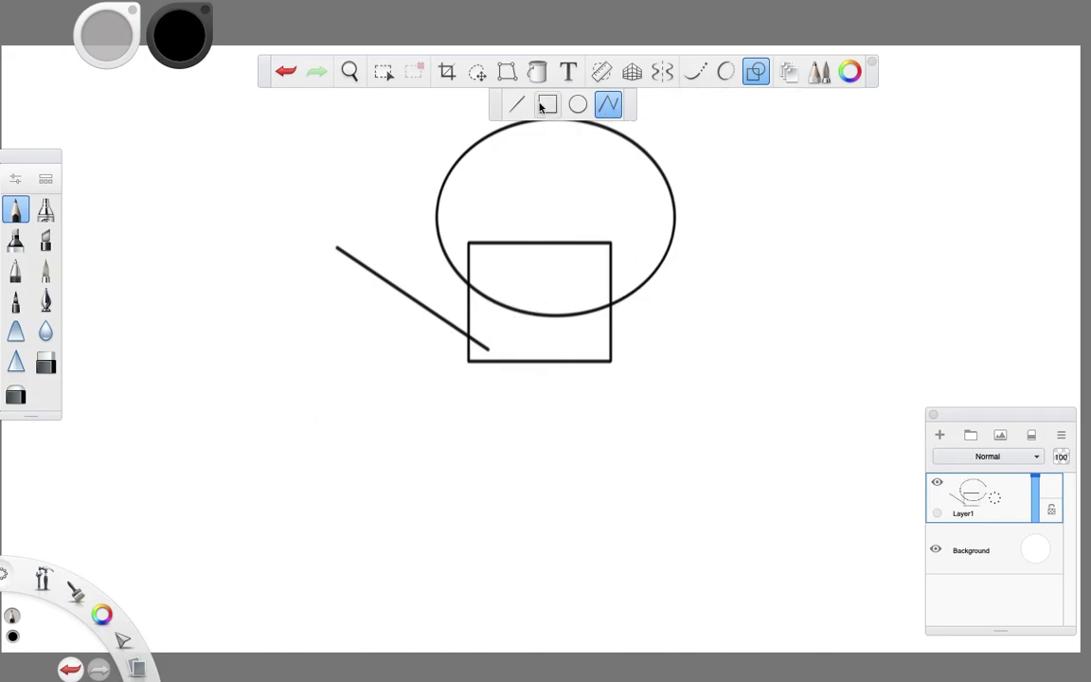
left_click(756, 71)
left_click(1031, 435)
- Draw a rising diagonal line and a rectangle around the canvas's middle with the Line and Rectangle tools
left_click(756, 71)
left_click(517, 104)
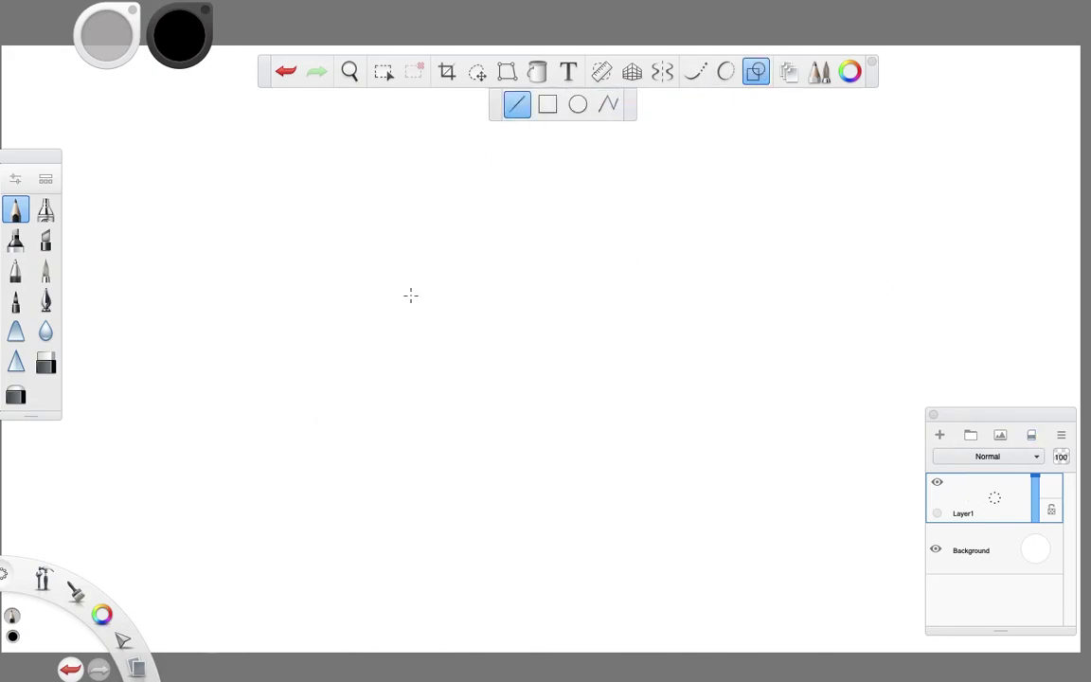
key("Escape")
left_click(757, 73)
left_click_drag(385, 350, 531, 239)
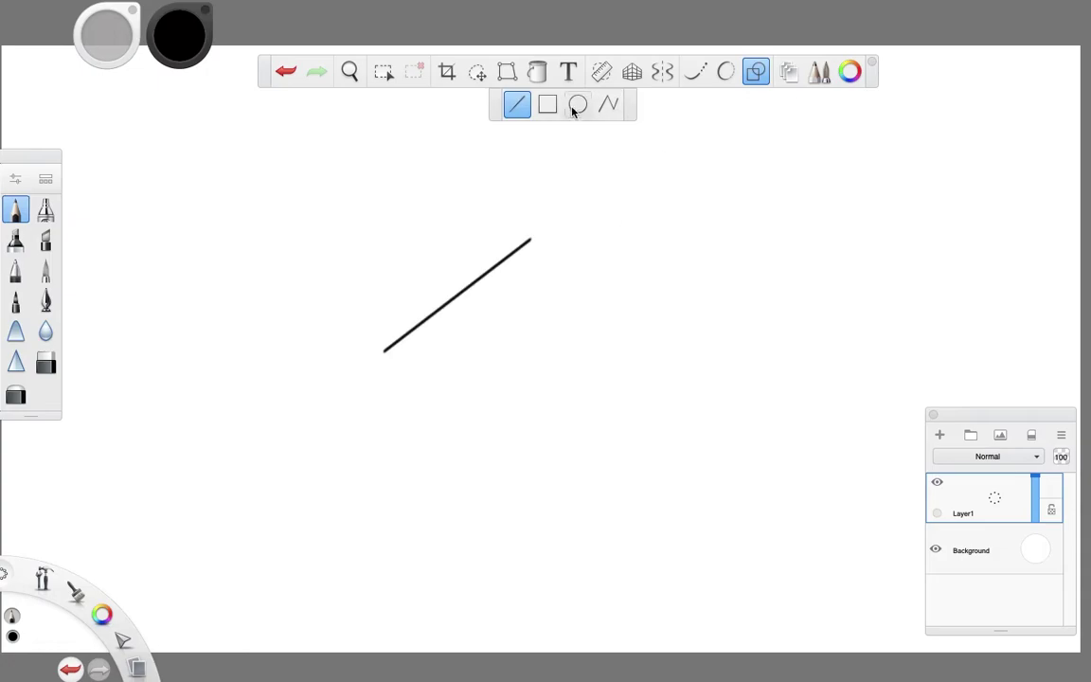
left_click(547, 104)
left_click_drag(412, 271, 567, 364)
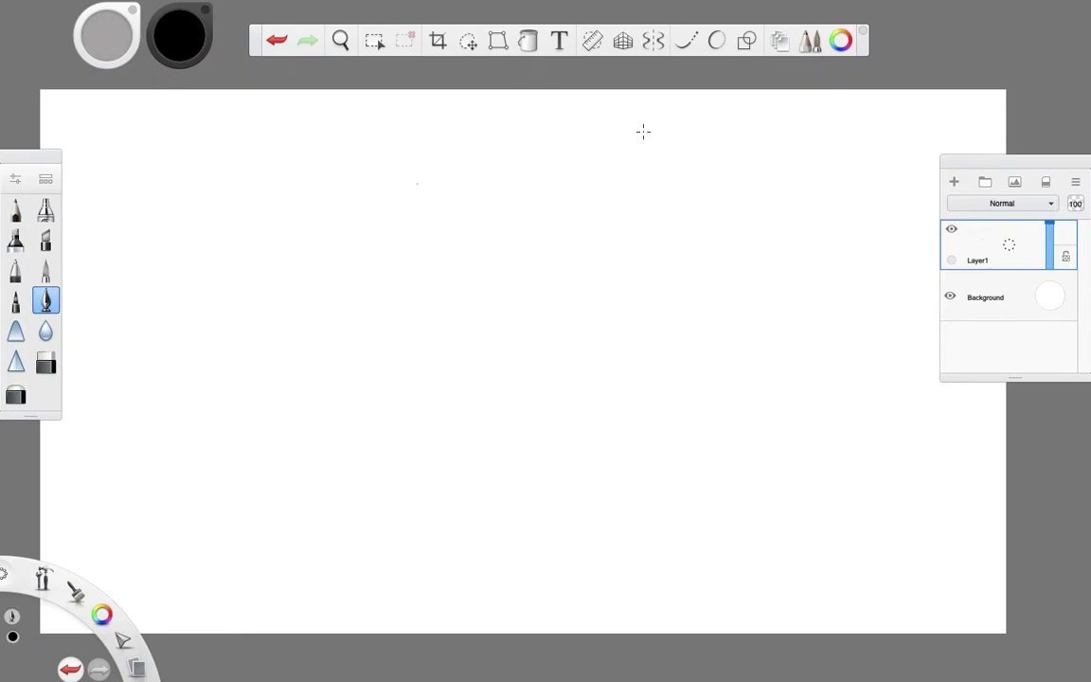
- Move the Layer Editor inward and sketch three stacked slanted sheets with the pencil to illustrate layers
mouse_move(1029, 162)
left_mouse_down()
mouse_move(671, 185)
mouse_move(939, 191)
mouse_move(1000, 204)
left_mouse_up()
left_click(15, 210)
left_click_drag(437, 332, 498, 308)
mouse_move(295, 397)
left_mouse_down()
mouse_move(606, 346)
mouse_move(494, 314)
left_mouse_up()
mouse_move(321, 362)
left_mouse_down()
mouse_move(563, 345)
mouse_move(493, 262)
left_mouse_up()
left_click_drag(321, 352, 527, 260)
mouse_move(328, 323)
left_mouse_down()
mouse_move(609, 281)
mouse_move(324, 310)
left_mouse_up()
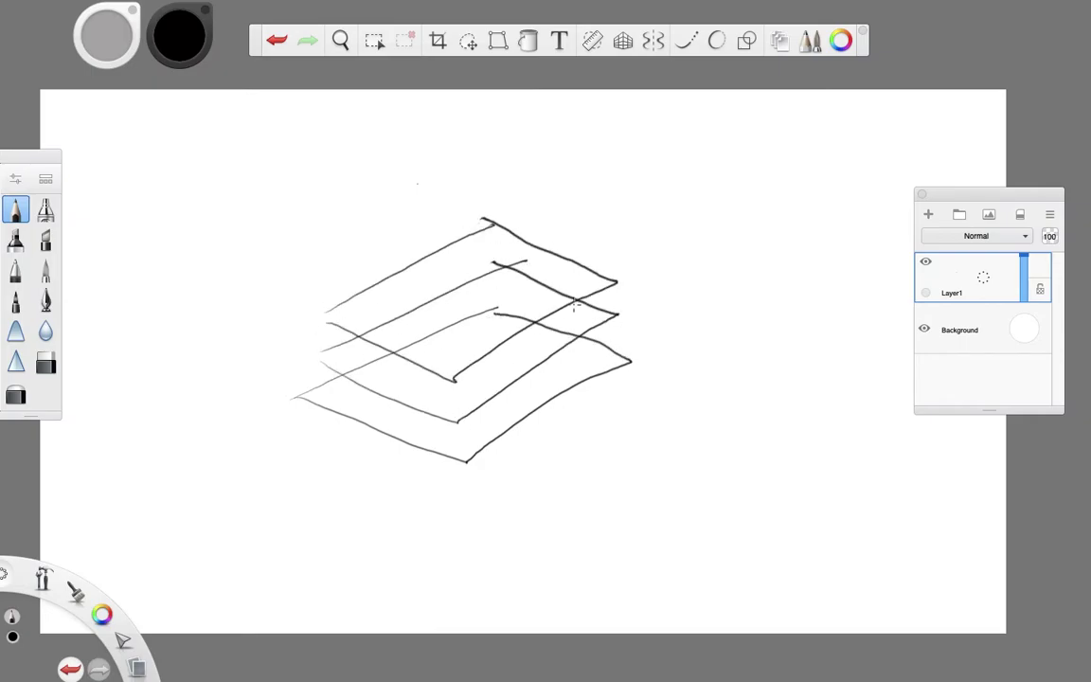
- Sketch a small framed picture with a simple silhouette inside it to the right of the stacked sheets
left_click_drag(714, 309, 708, 344)
left_click_drag(710, 243, 860, 242)
mouse_move(702, 356)
left_mouse_down()
mouse_move(878, 316)
mouse_move(873, 348)
left_mouse_up()
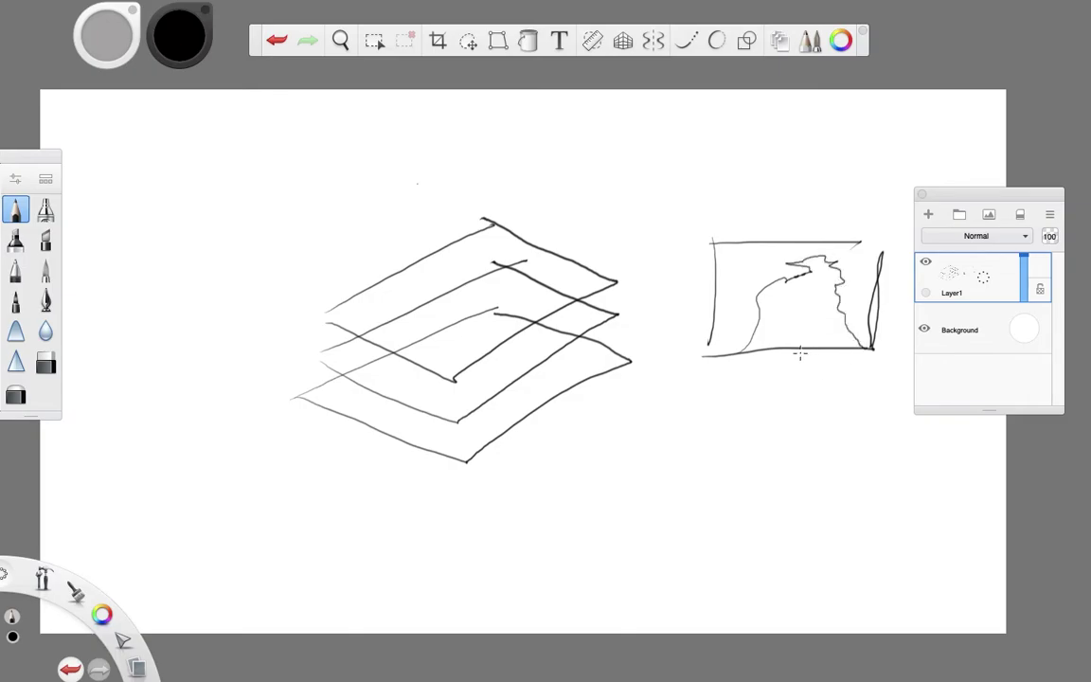
- Choose a dark blue brush color and rename the top layer Lines
left_click(179, 38)
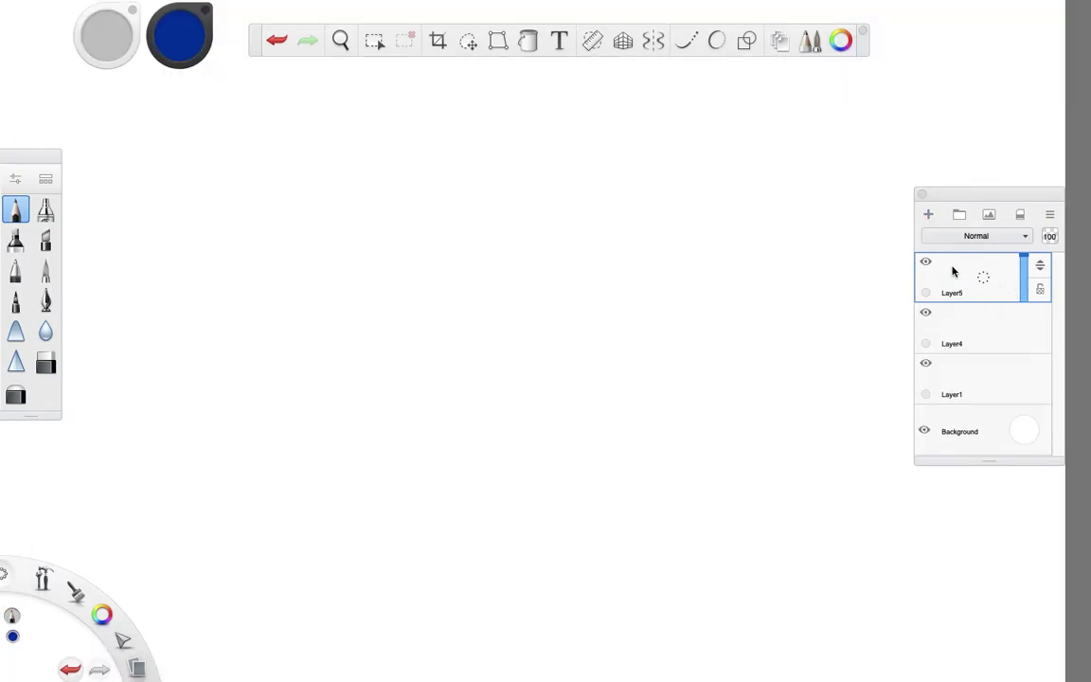
left_click_drag(955, 271, 1006, 275)
type("Line")
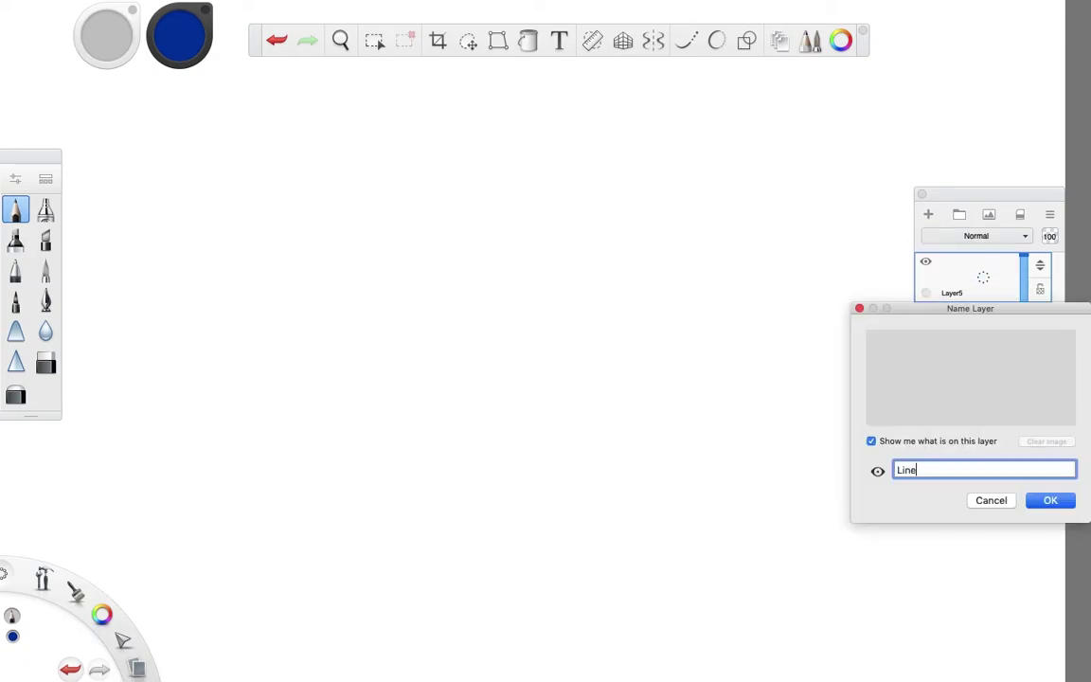
type("s")
key("Return")
- Rename the layer beneath Lines to Color and the one below that to background
left_click_drag(965, 336, 1015, 336)
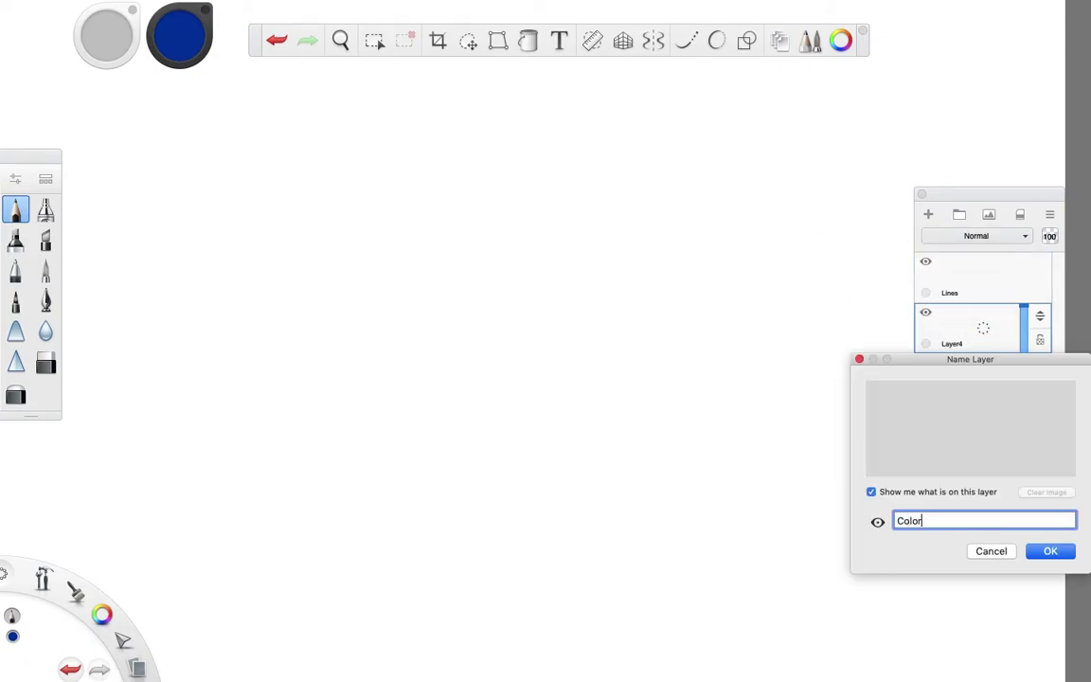
key("Return")
left_click(959, 405)
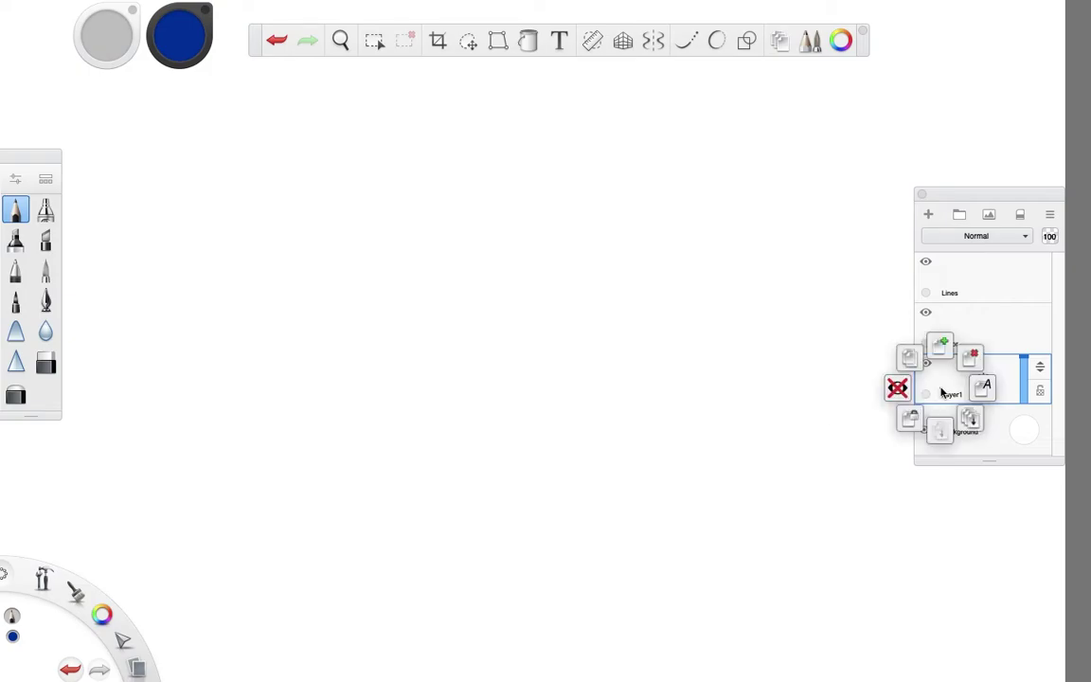
left_click_drag(942, 392, 979, 387)
type("background")
key("Return")
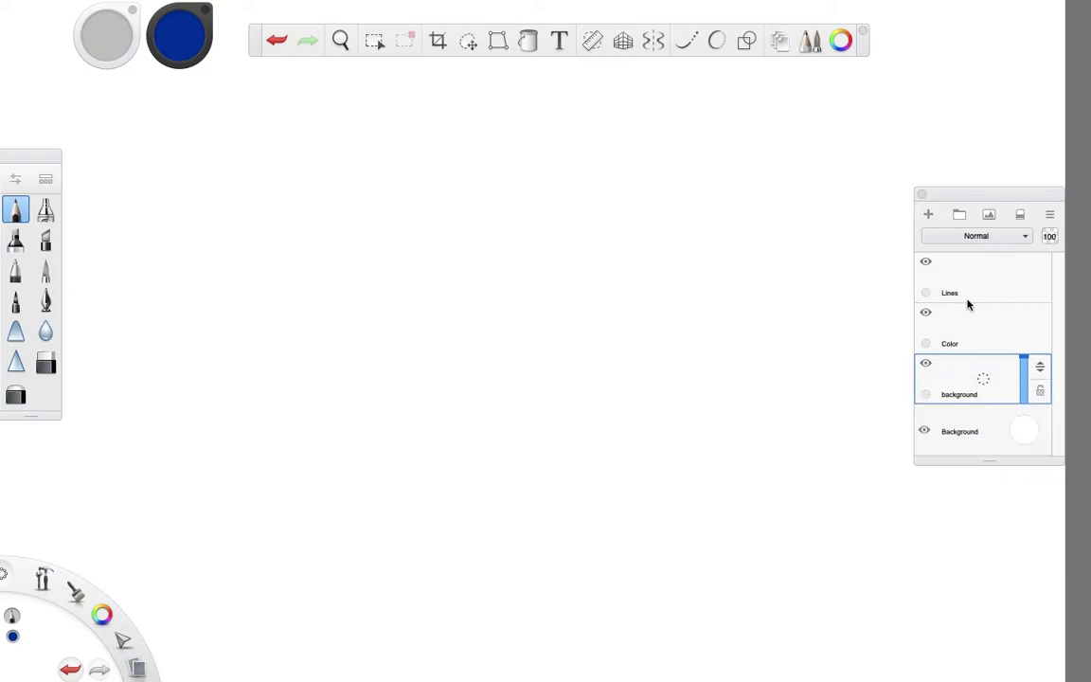
- Draw a thick black irregular outline across the canvas on the Lines layer
left_click(962, 281)
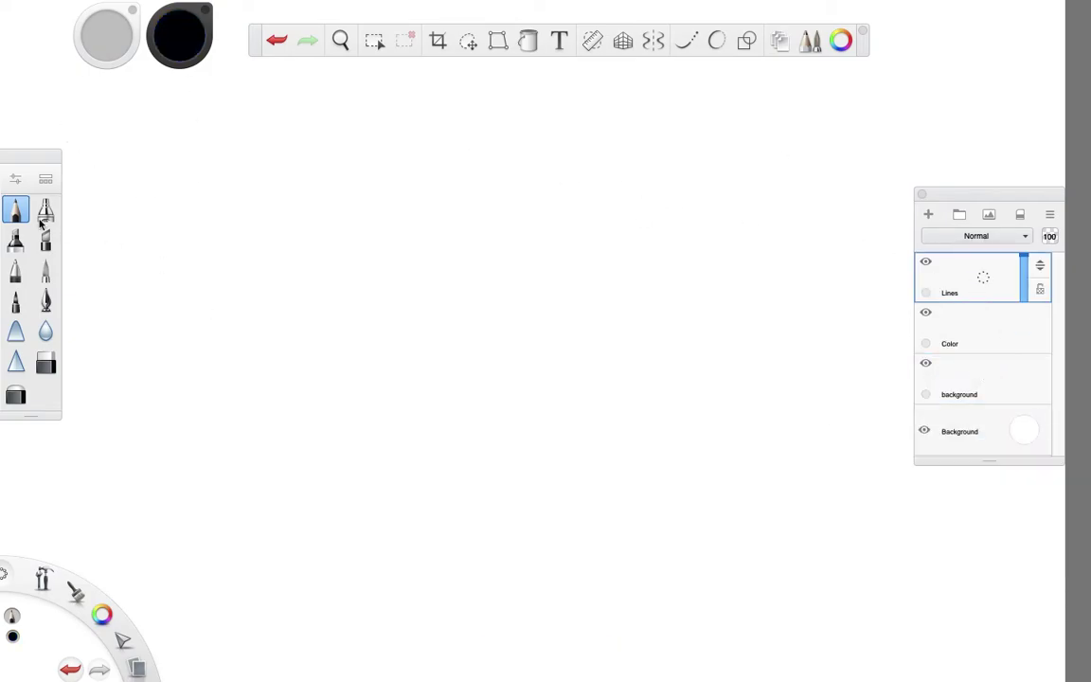
mouse_move(289, 334)
left_mouse_down()
mouse_move(679, 265)
mouse_move(286, 307)
left_mouse_up()
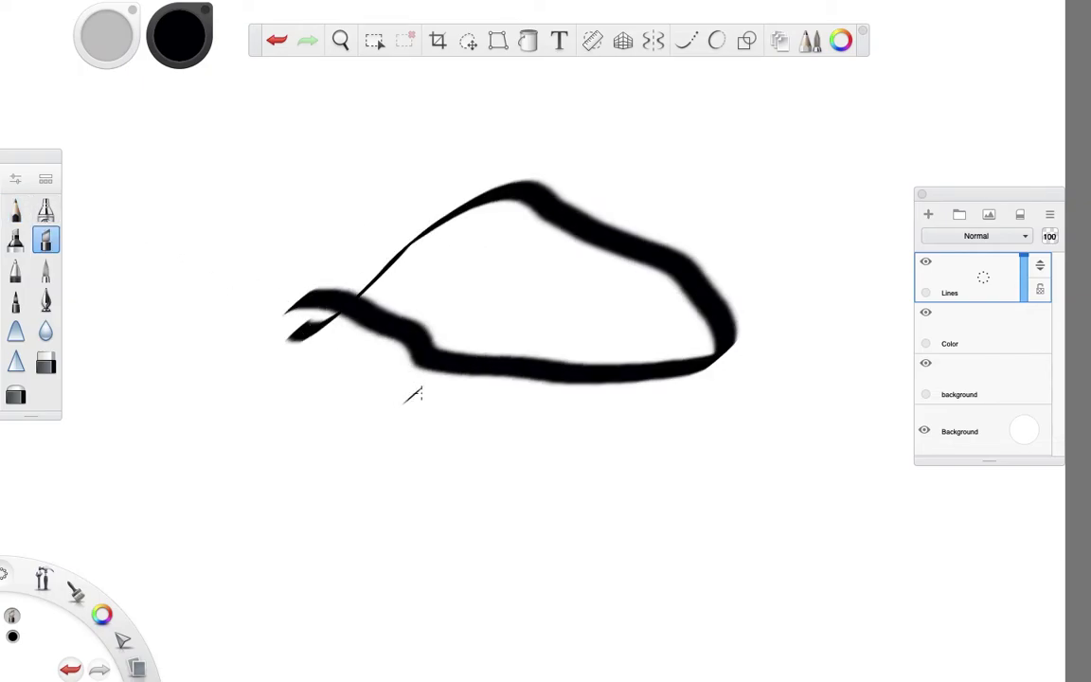
- Paint a dark red patch with the marker near the outline's left end on the Color layer
left_click(980, 330)
left_click(183, 56)
left_click(194, 79)
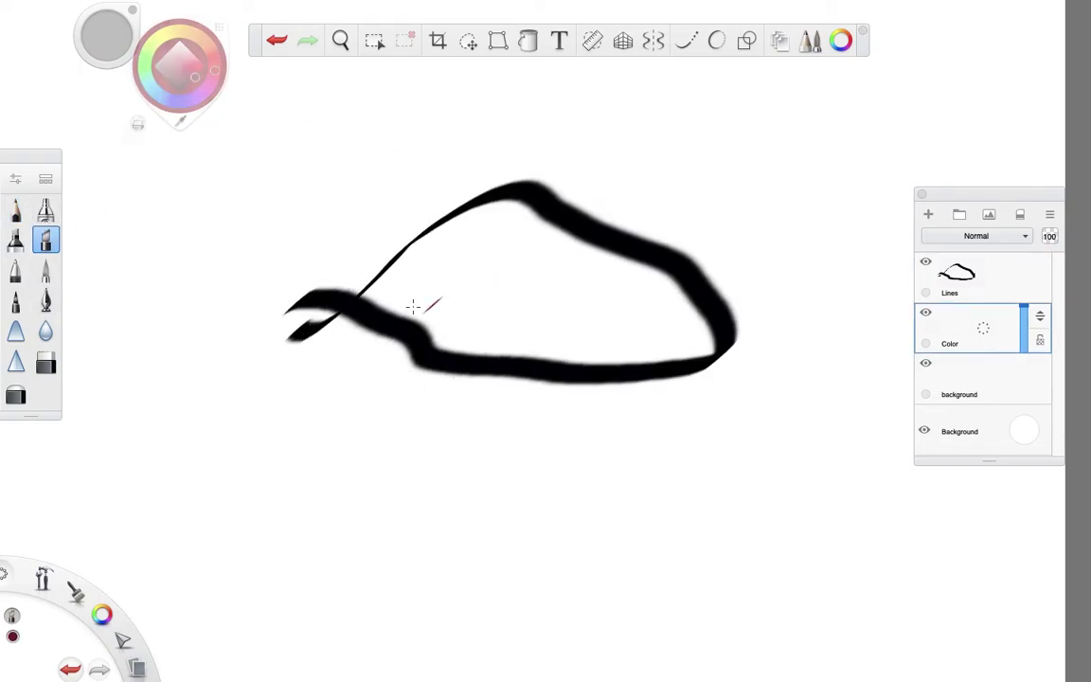
left_click(16, 240)
mouse_move(375, 301)
left_mouse_down()
mouse_move(400, 270)
mouse_move(377, 296)
left_mouse_up()
- Extend the dark red fill past the thin outline on the Color layer and erase the part outside the line
scroll(337, 295, "up", 5)
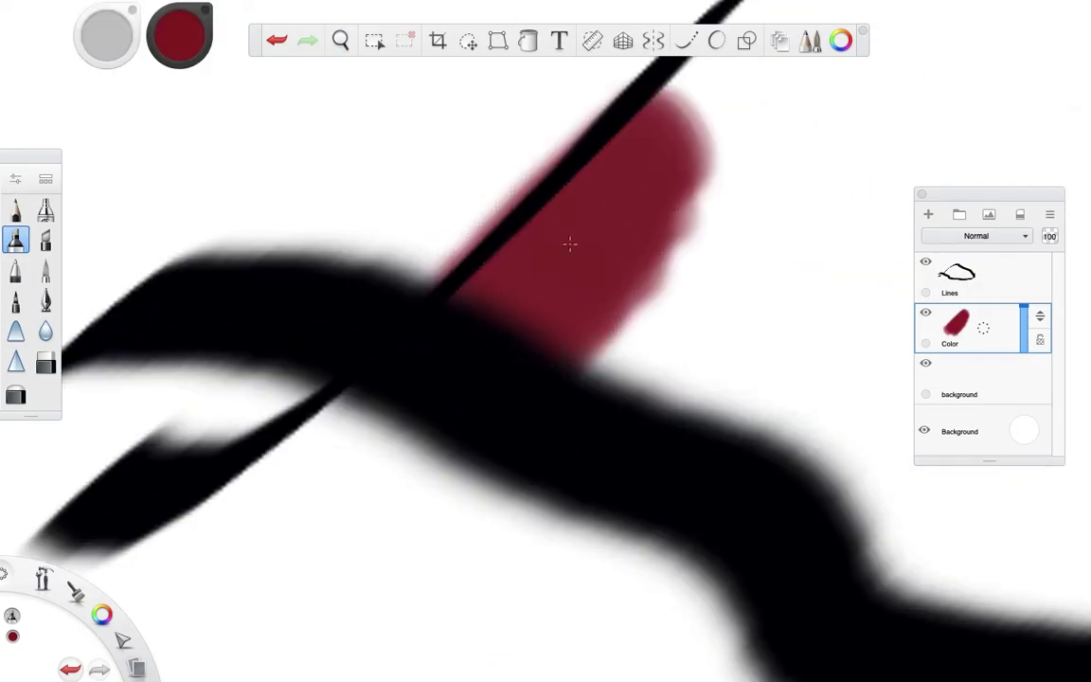
left_click_drag(584, 123, 552, 190)
left_click(46, 363)
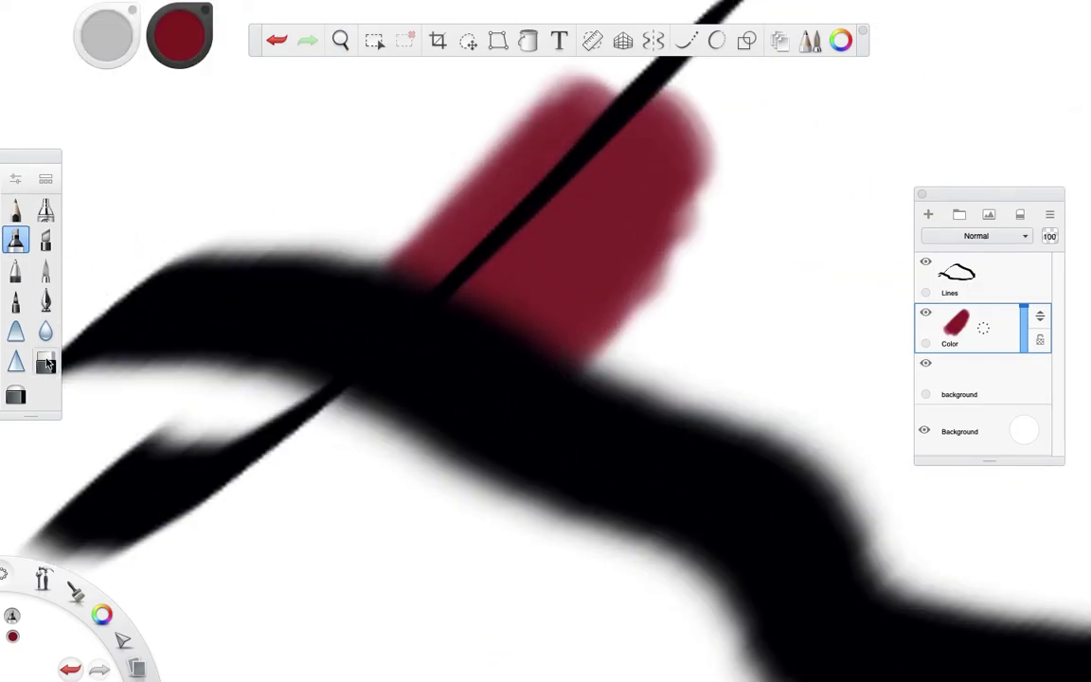
mouse_move(366, 269)
left_mouse_down()
mouse_move(555, 127)
mouse_move(665, 203)
left_mouse_up()
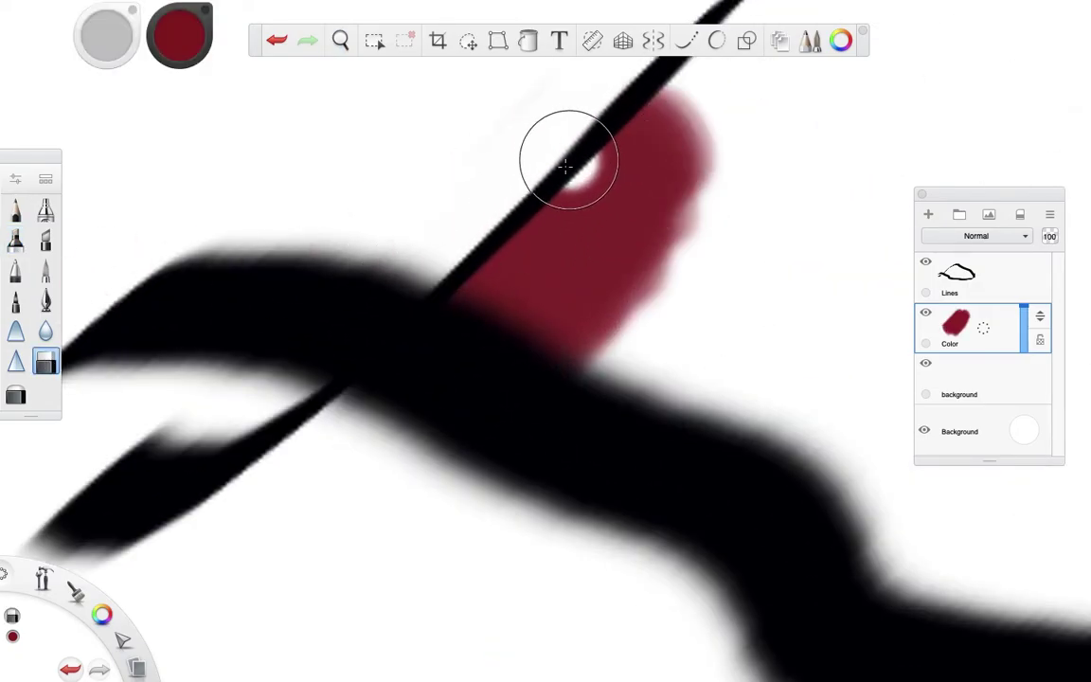
- Paint a dark blue patch behind the red fill on the lowercase background layer, using the chisel-tip brush
scroll(557, 317, "down", 4)
left_click(960, 384)
left_click(179, 35)
left_click(155, 94)
left_click(46, 239)
left_click_drag(437, 350, 642, 335)
- Erase the blue paint that spills past the thick black outline on the background layer
scroll(643, 333, "up", 6)
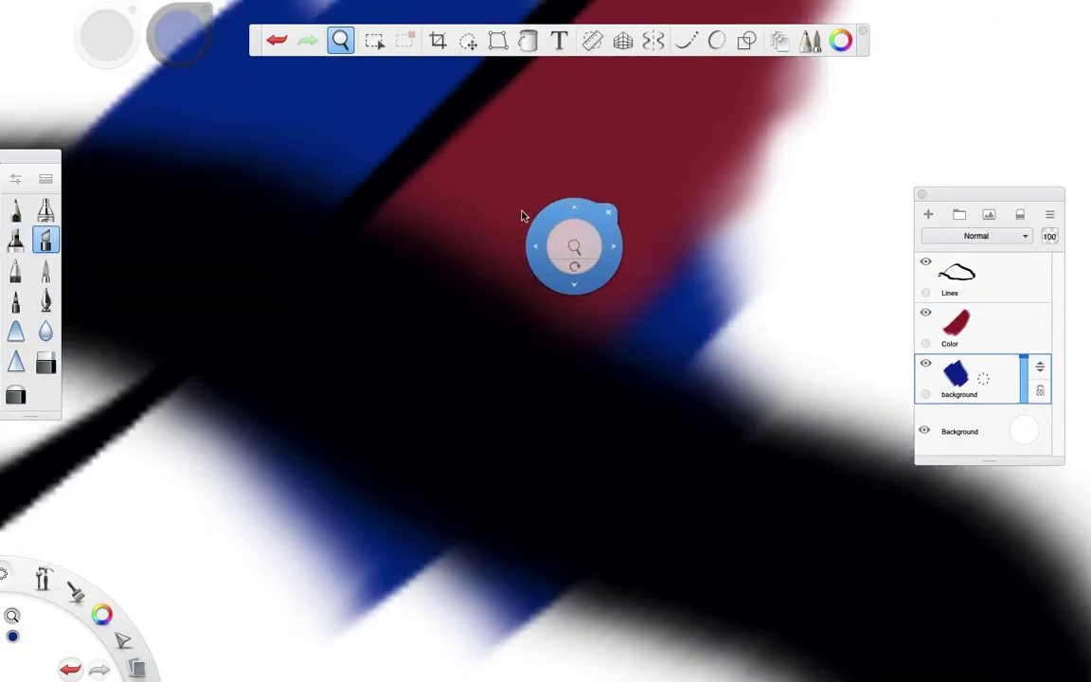
left_click(45, 362)
mouse_move(597, 409)
left_mouse_down()
mouse_move(604, 517)
mouse_move(530, 398)
mouse_move(369, 334)
left_mouse_up()
key("space")
mouse_move(478, 441)
left_mouse_down()
mouse_move(516, 482)
mouse_move(568, 444)
left_mouse_up()
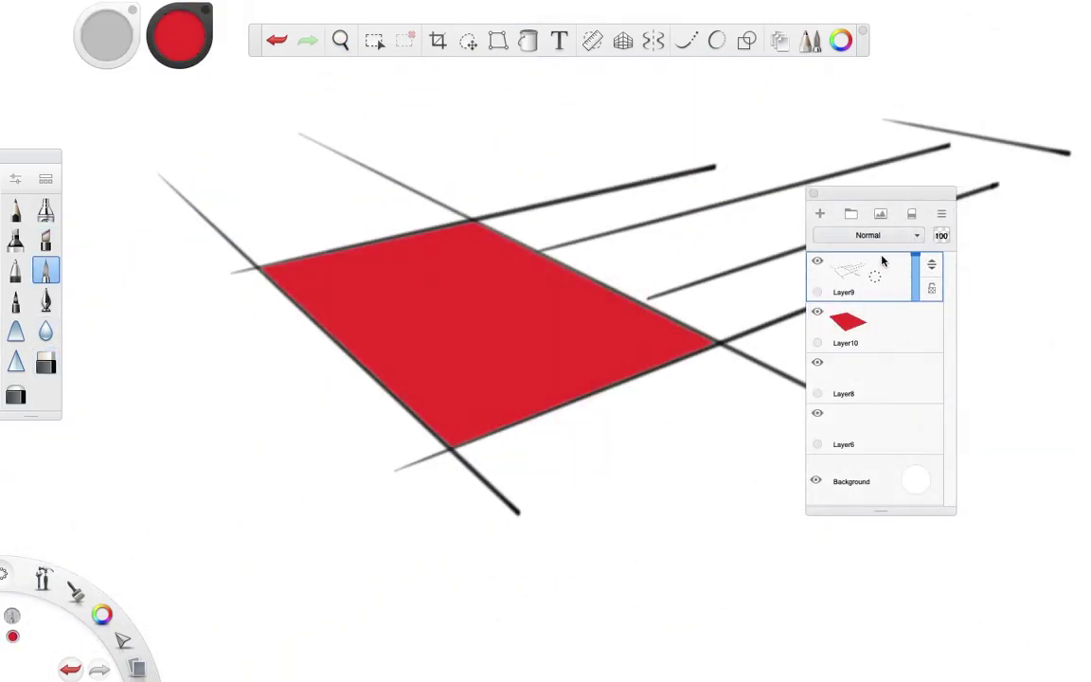
- Choose a dark red brush color, draw a trial stroke over the Layer9 lines and undo it
left_click(180, 38)
left_click(202, 73)
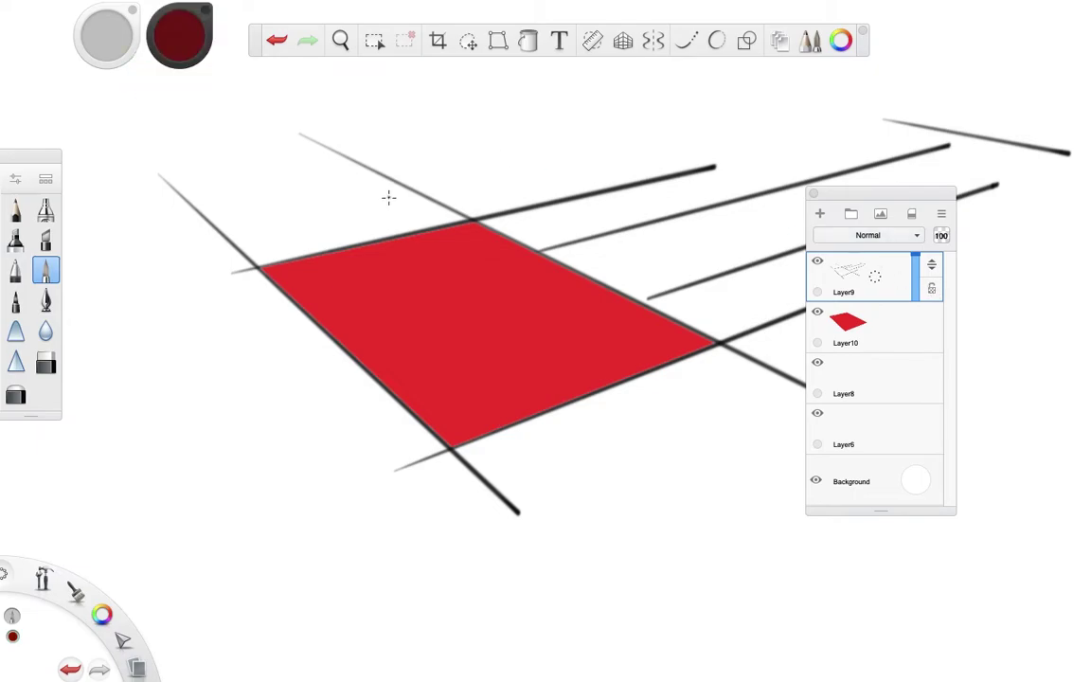
key("space")
mouse_move(494, 402)
left_mouse_down()
mouse_move(406, 500)
mouse_move(399, 287)
left_mouse_up()
mouse_move(356, 338)
left_mouse_down()
mouse_move(495, 296)
mouse_move(402, 371)
mouse_move(435, 398)
left_mouse_up()
key("space")
left_click_drag(557, 309, 248, 311)
key("super+z")
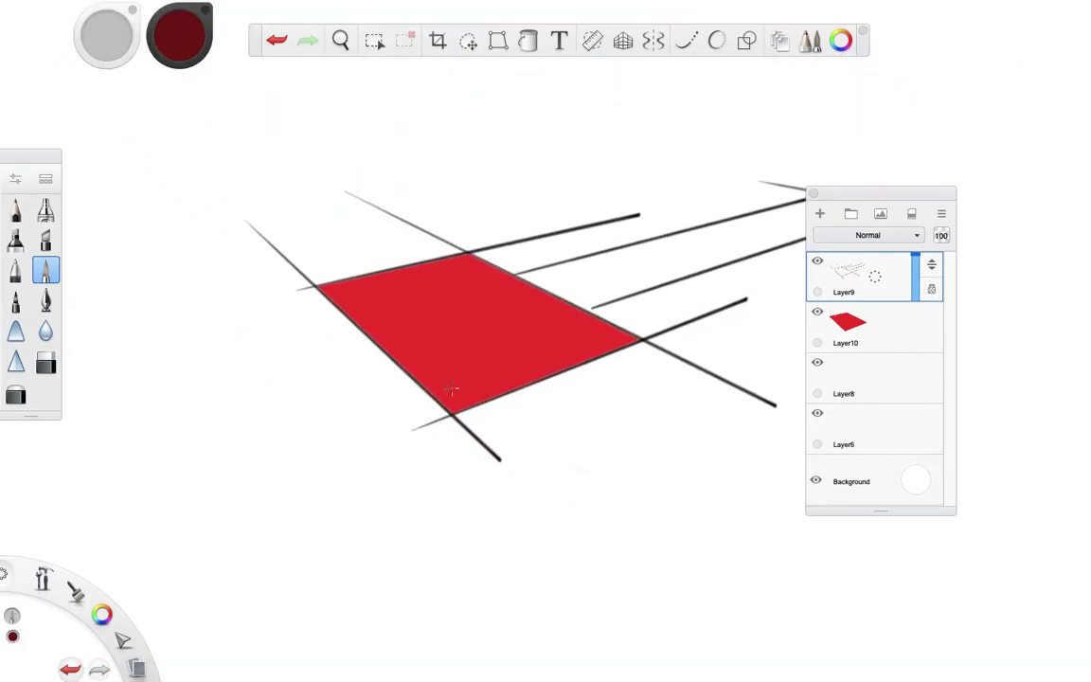
- Recolor the lines around the red shape's lowest corner dark red, with Layer9's transparency locked
key("space")
left_click_drag(456, 389, 574, 389)
left_click_drag(507, 421, 541, 298)
left_click_drag(403, 408, 633, 318)
left_click_drag(466, 381, 531, 427)
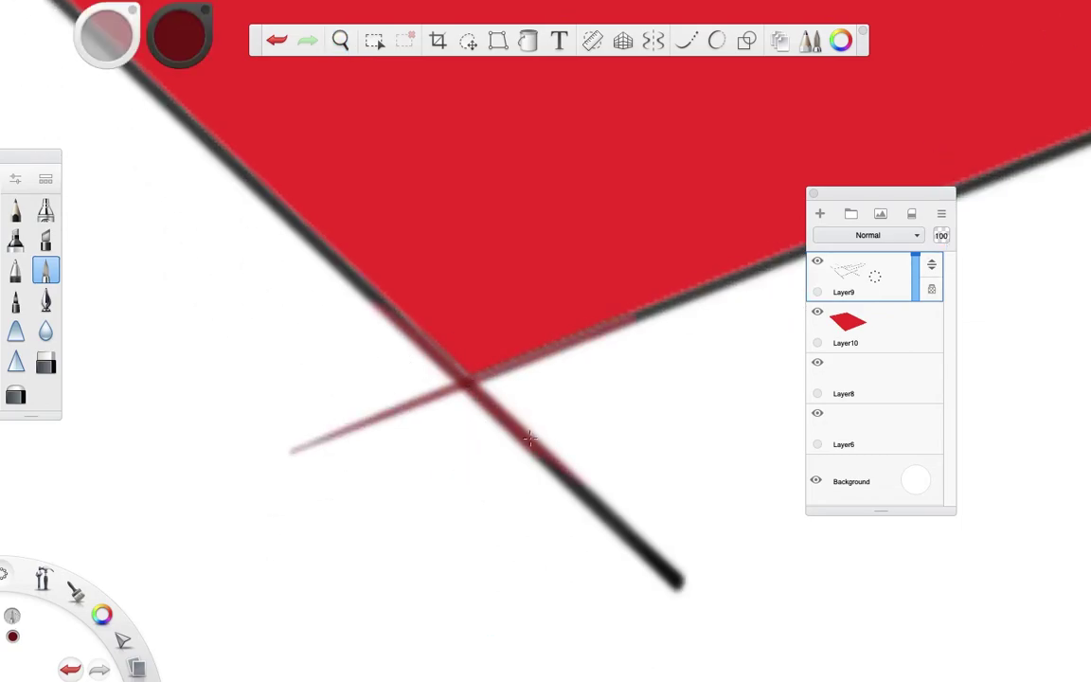
left_click_drag(565, 464, 684, 587)
key("space")
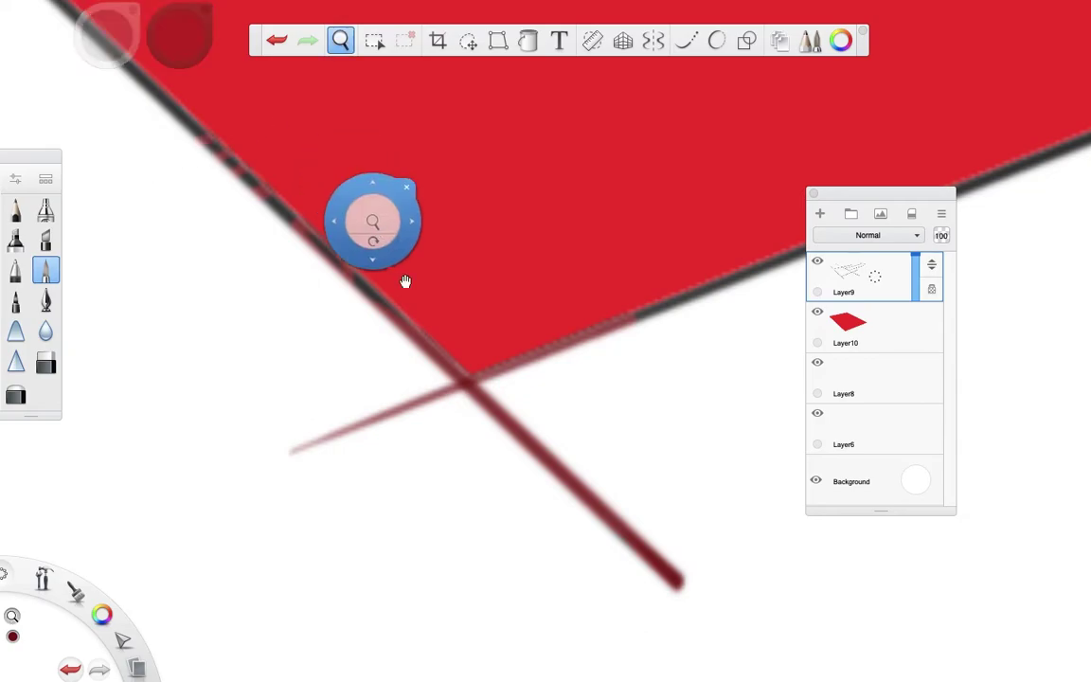
left_click_drag(392, 259, 634, 399)
left_click(19, 363)
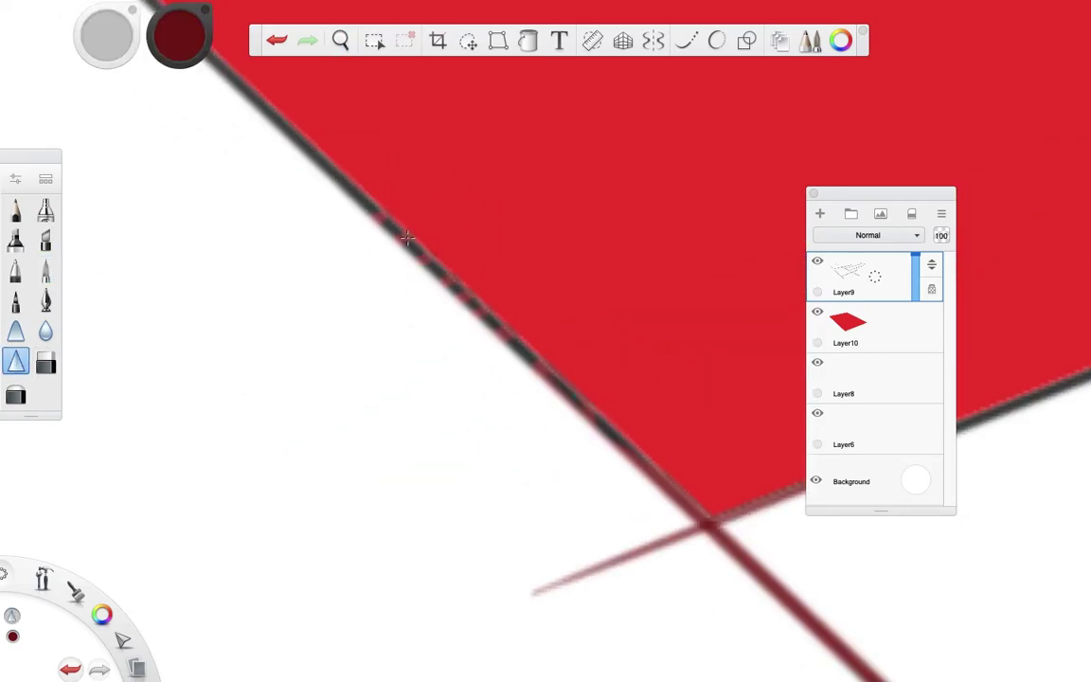
key("space")
left_click_drag(707, 502, 512, 360)
key("super+z")
left_click(45, 298)
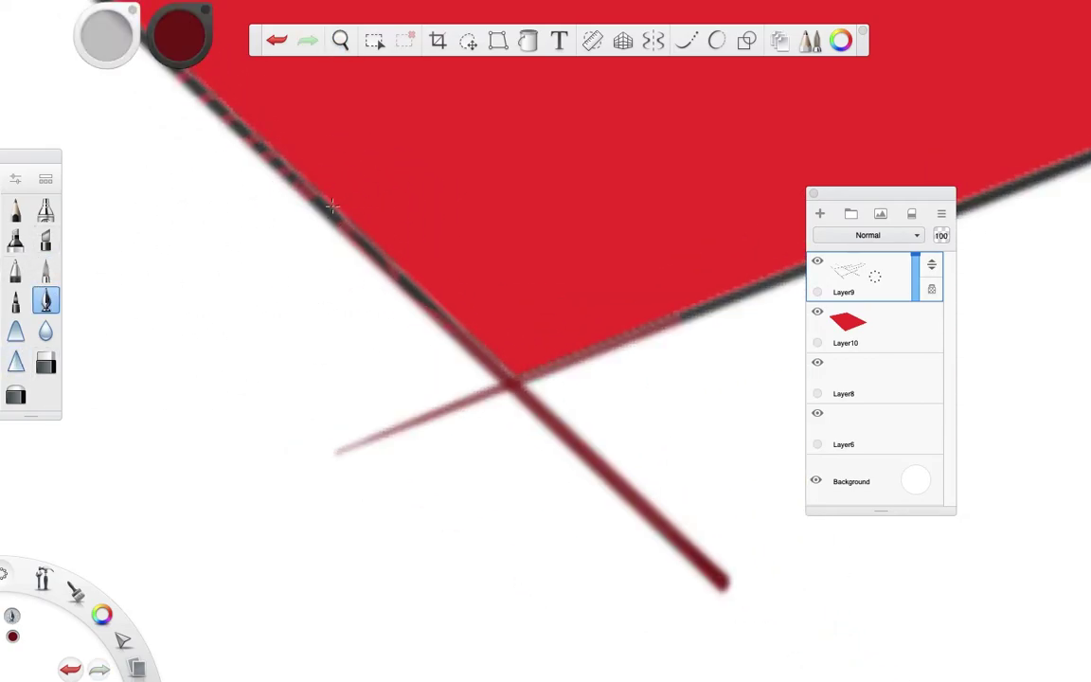
scroll(465, 293, "down", 5)
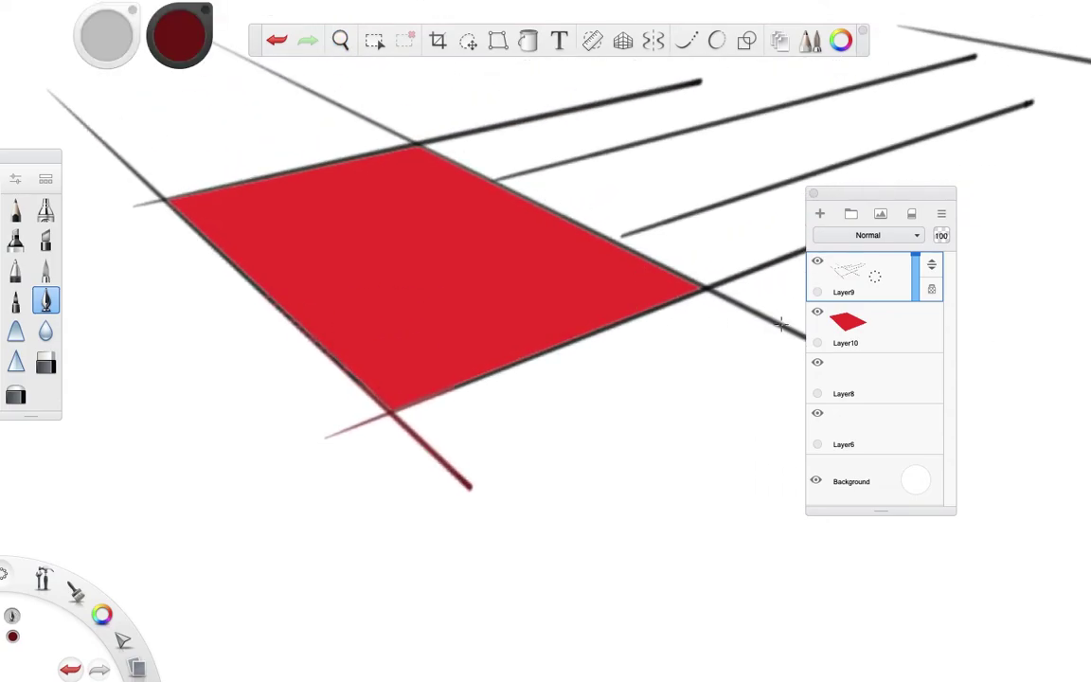
- Clear the perspective lines on Layer9 and the red shape on Layer10
left_click(912, 214)
left_click(895, 318)
left_click(911, 212)
left_click_drag(873, 280, 878, 318)
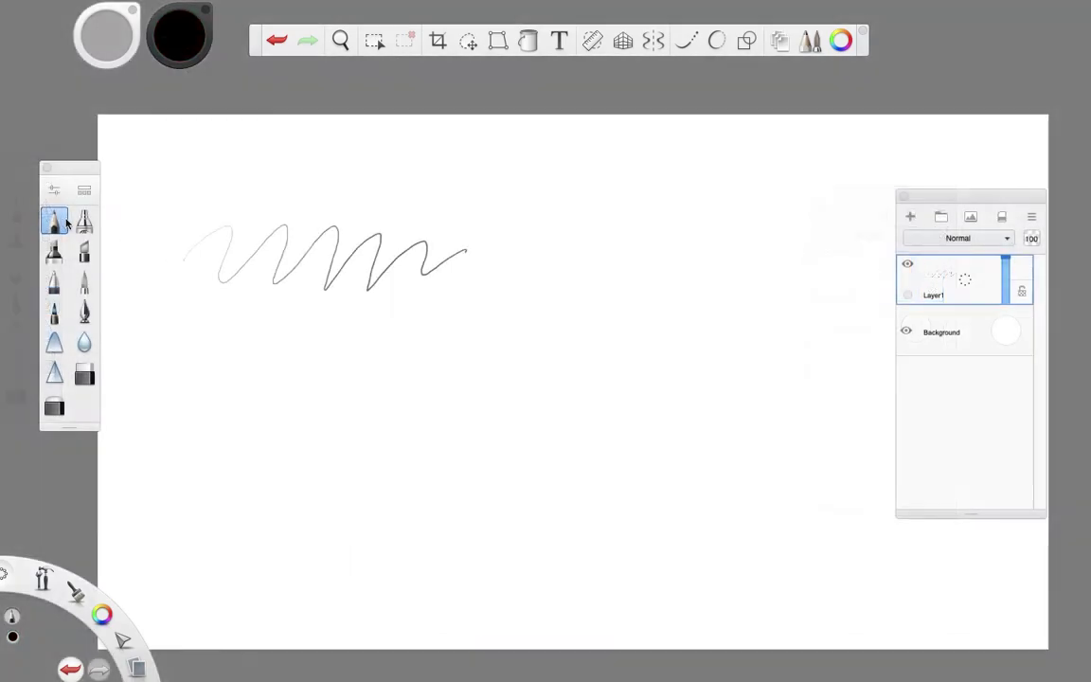
- Clear the pencil squiggle from Layer1 and draw a test stroke across the upper canvas
left_click(1002, 219)
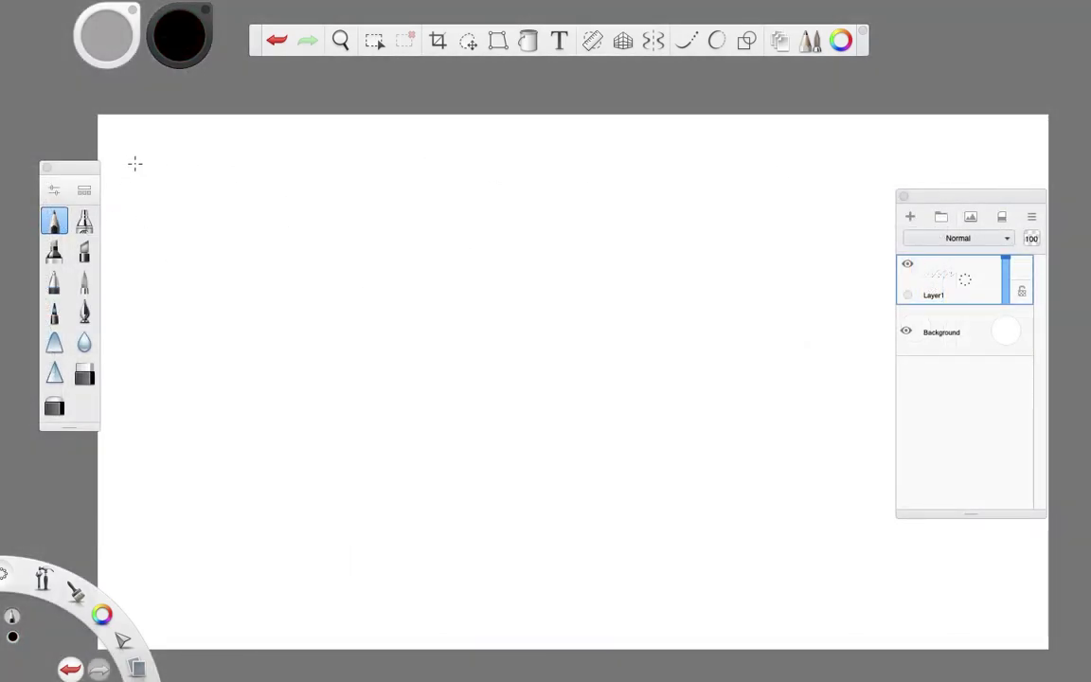
mouse_move(154, 163)
left_mouse_down()
mouse_move(226, 182)
mouse_move(336, 153)
mouse_move(426, 173)
left_mouse_up()
left_click(84, 221)
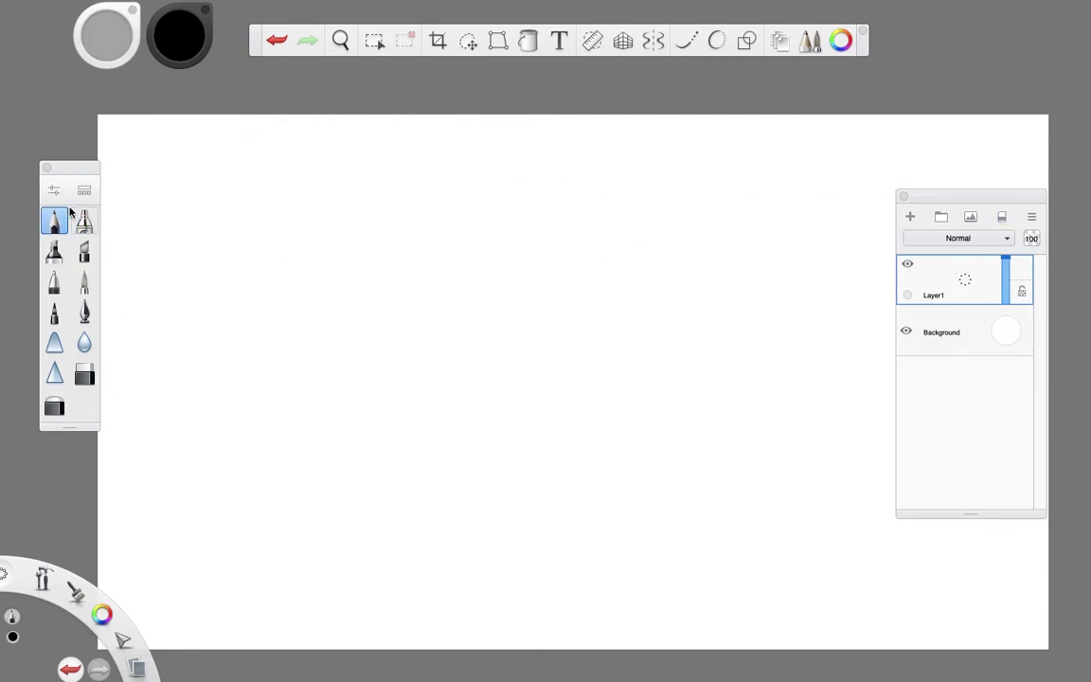
- Open the Brush Library and paint a winding trail on the canvas with Paint Splatter 1 from the Splatter set
left_click(83, 190)
left_click_drag(129, 116, 324, 128)
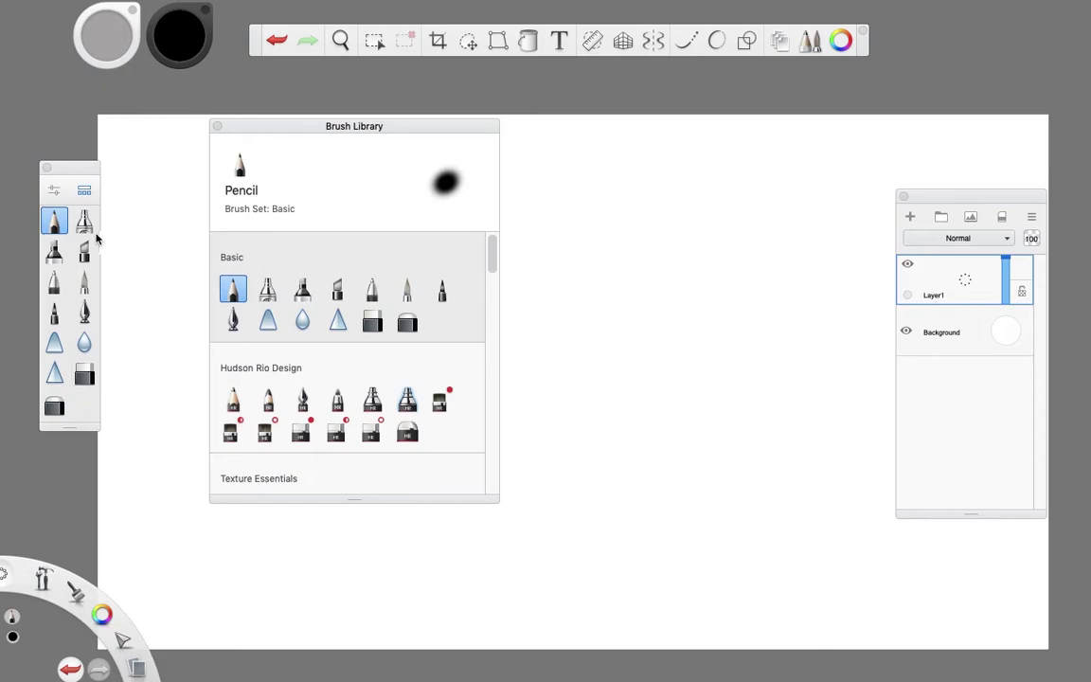
left_click_drag(491, 252, 505, 358)
scroll(349, 398, "down", 5)
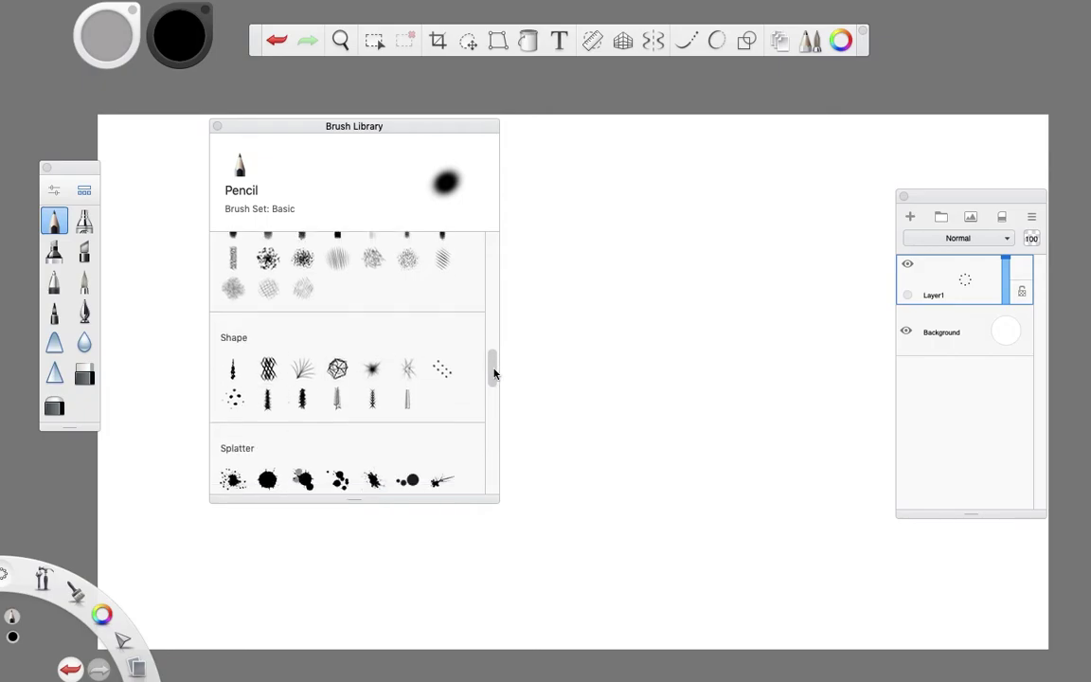
left_click(233, 444)
mouse_move(607, 280)
left_mouse_down()
mouse_move(647, 390)
mouse_move(747, 356)
mouse_move(550, 455)
left_mouse_up()
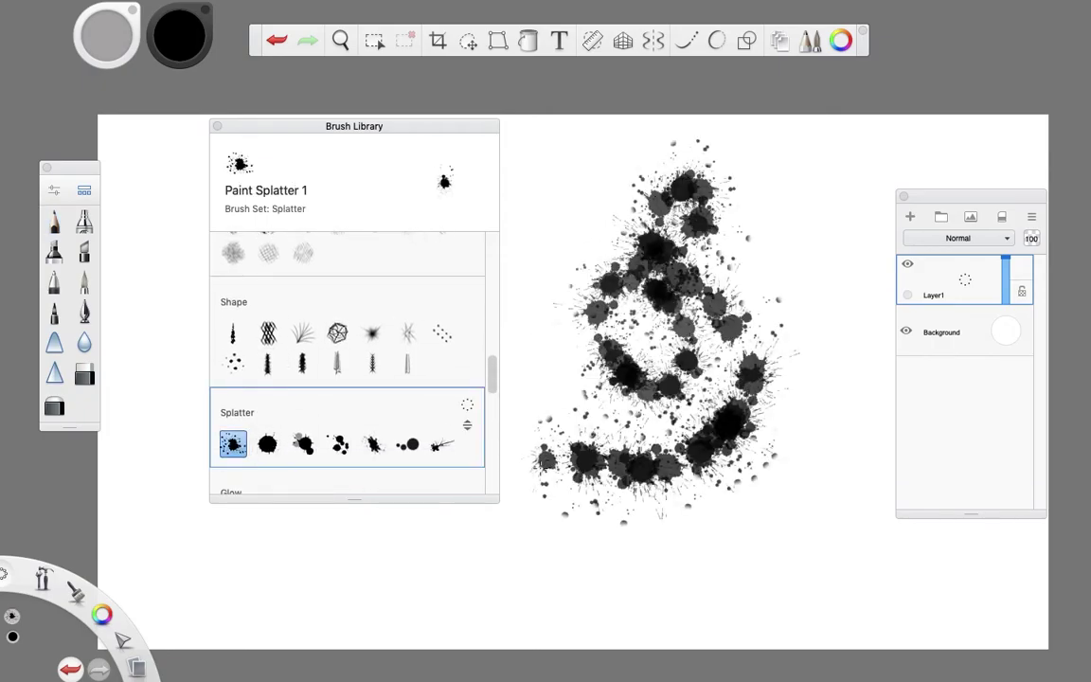
- Draw over the splatter with the polygon brush from the Shape set and with Glow Brush from the Glow set
left_click(337, 332)
left_click_drag(568, 245, 757, 258)
left_click_drag(493, 370, 495, 413)
left_click(278, 273)
mouse_move(563, 223)
left_mouse_down()
mouse_move(592, 214)
mouse_move(795, 308)
left_mouse_up()
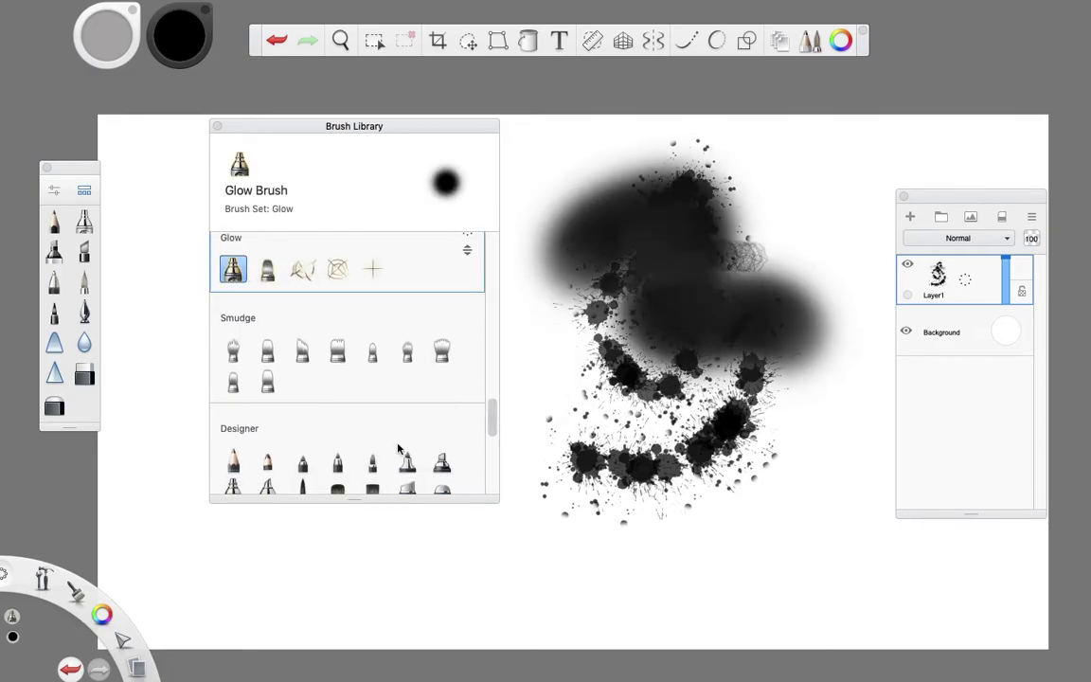
- Paint soft textured clouds beside and below the splatter with Salty Watercolor from the Artist brush set
scroll(407, 417, "down", 5)
left_click(442, 392)
mouse_move(517, 284)
left_mouse_down()
mouse_move(550, 473)
mouse_move(682, 530)
left_mouse_up()
scroll(495, 483, "down", 3)
- Choose the Pencil from the Basic brush set and close the Brush Library
scroll(494, 483, "up", 10)
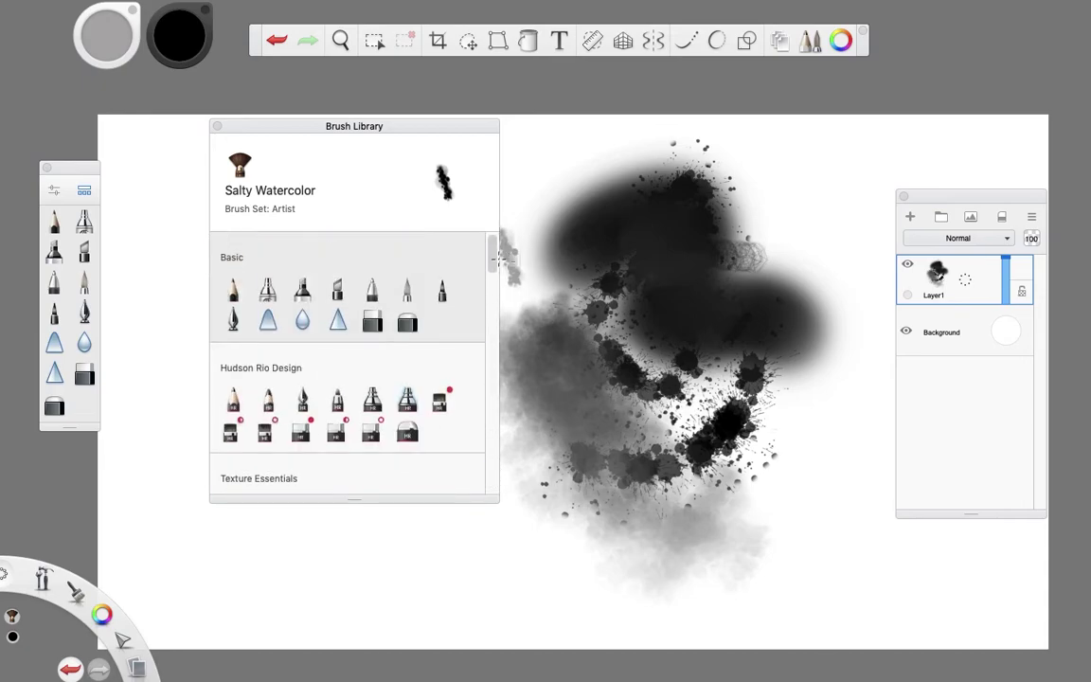
left_click(234, 288)
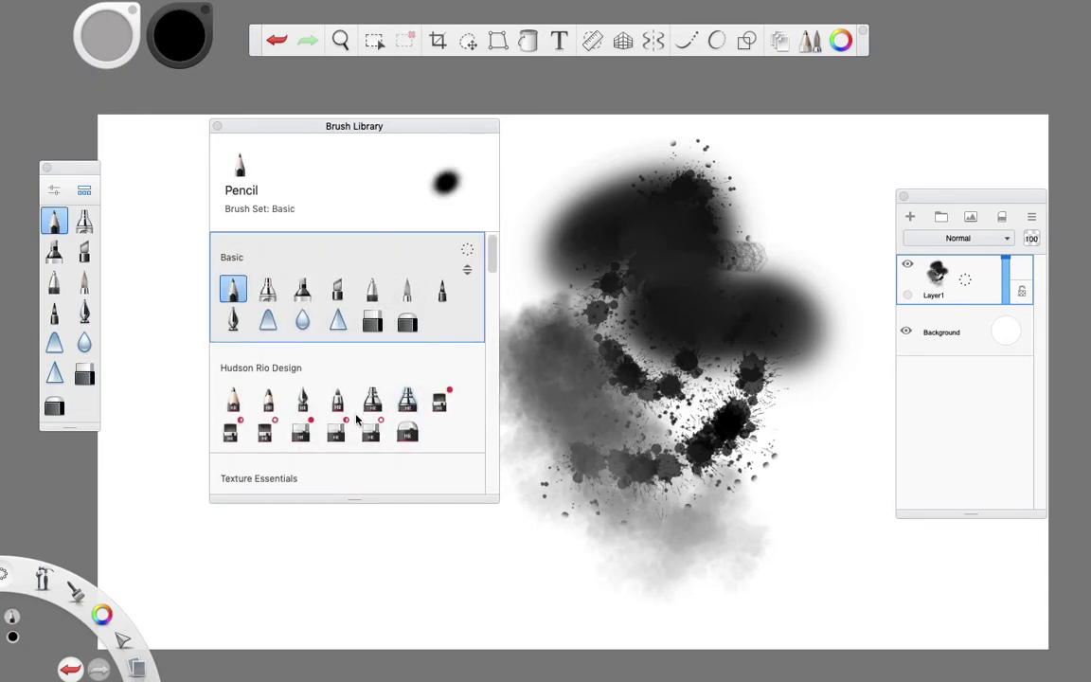
scroll(490, 265, "down", 3)
scroll(486, 284, "up", 3)
left_click(217, 126)
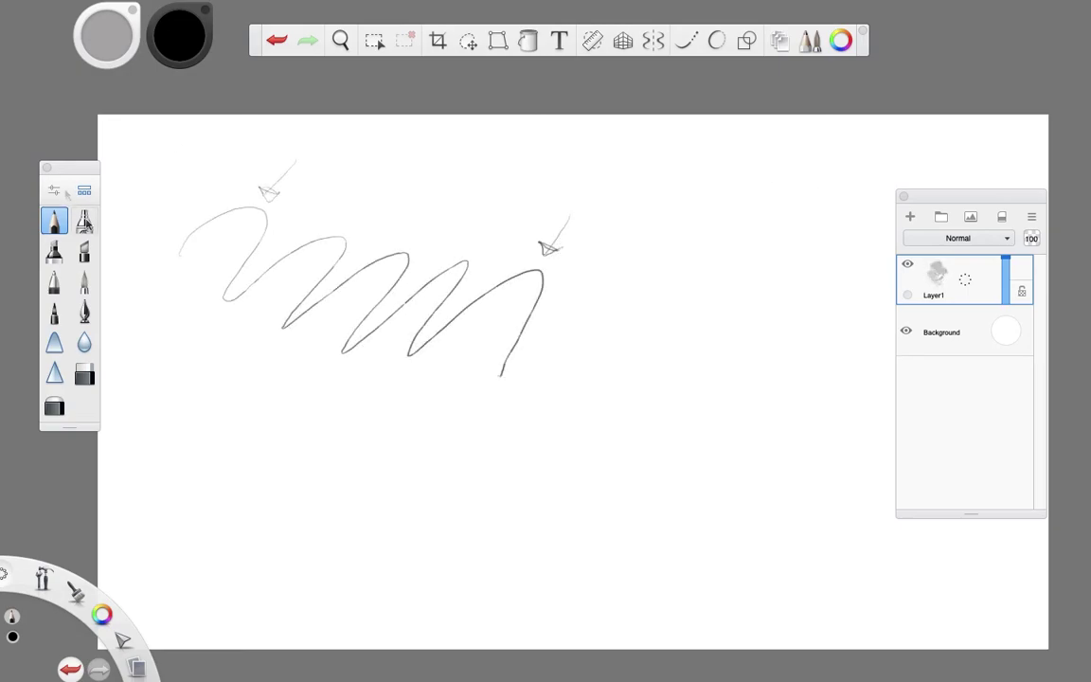
- Set the Pencil's hardness/size to 10.5 in its brush properties and draw a test zigzag below the thin one
double_click(54, 221)
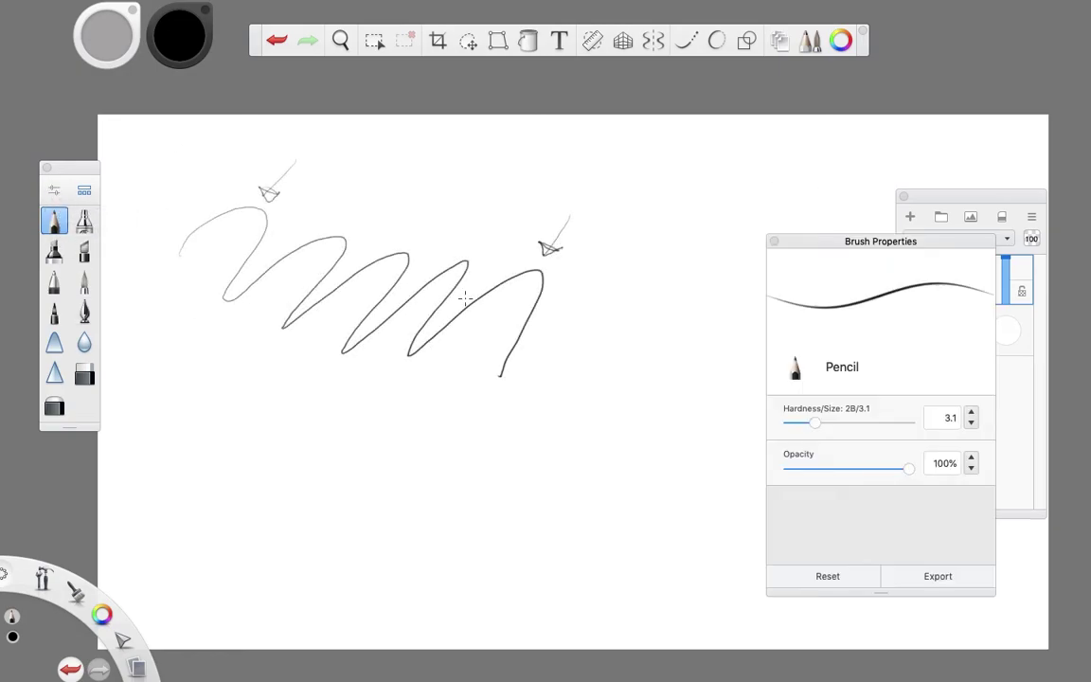
left_click(543, 209)
double_click(54, 221)
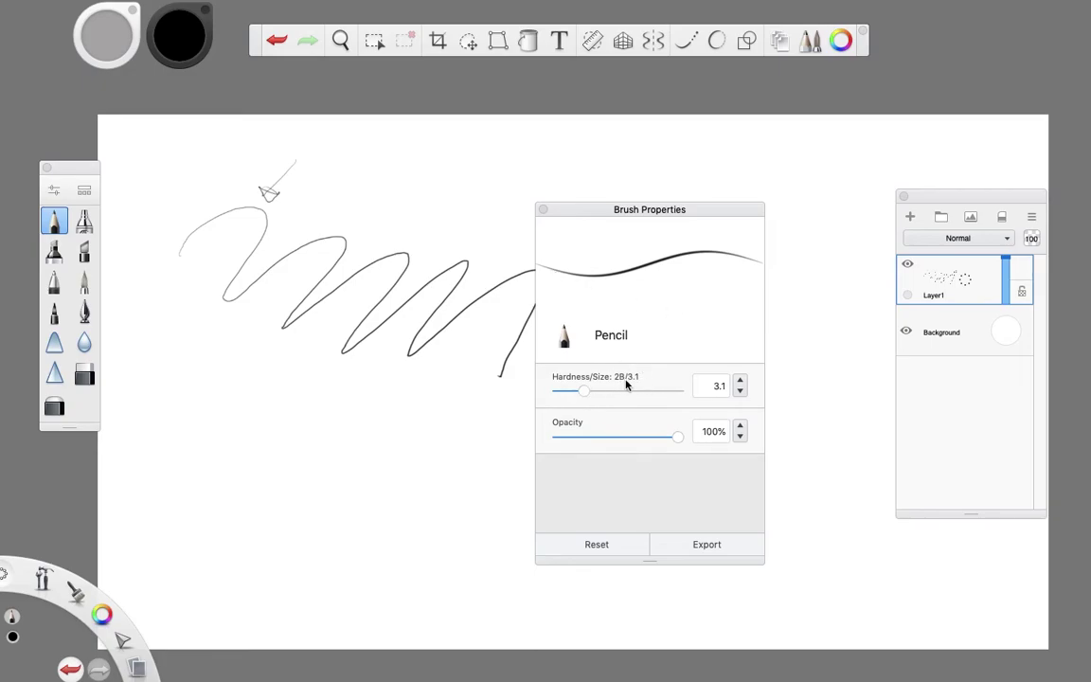
left_click_drag(589, 392, 647, 390)
mouse_move(212, 398)
left_mouse_down()
mouse_move(360, 379)
mouse_move(428, 433)
left_mouse_up()
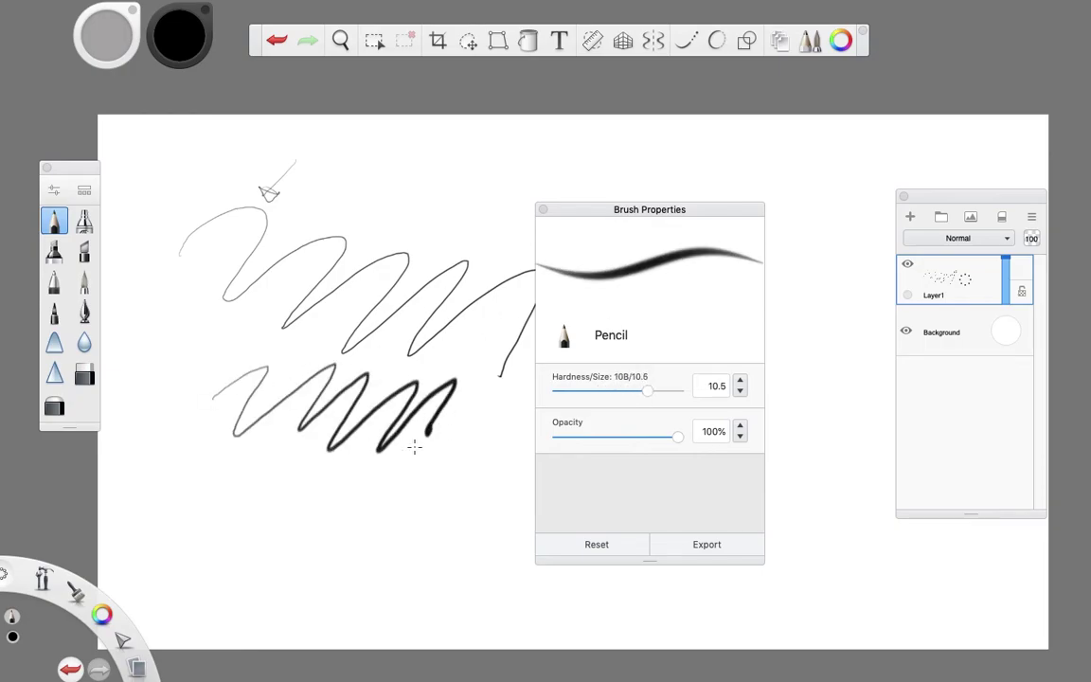
- Draw a test zigzag with the Pencil's hardness/size at 14.0 and another with its opacity lowered to 35%
left_click_drag(650, 392, 678, 390)
left_click_drag(145, 346, 436, 350)
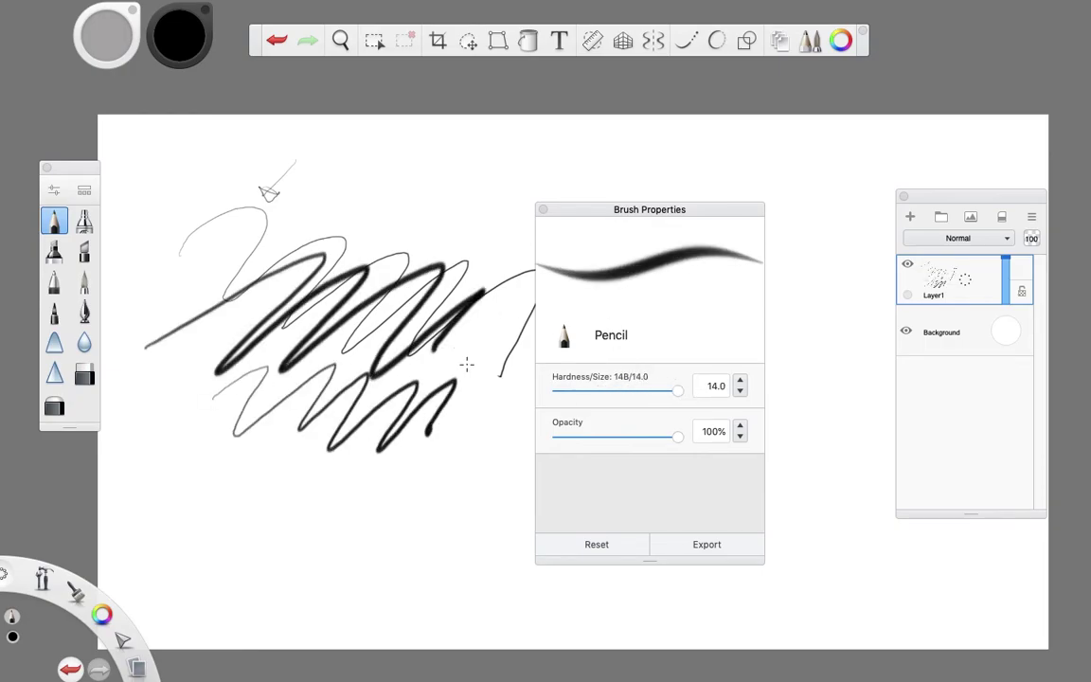
left_click_drag(671, 440, 598, 437)
left_click_drag(147, 545, 473, 433)
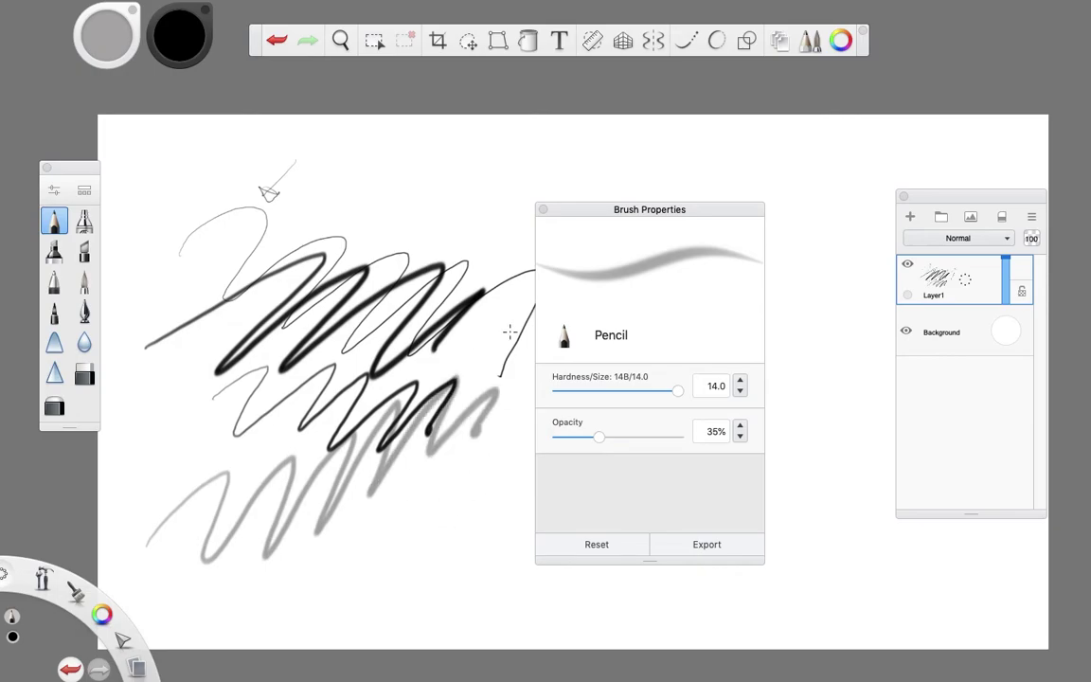
- Set Layer1's opacity to 99, reset the Pencil to its default settings and close the brush properties
left_click_drag(1035, 239, 1041, 214)
left_click(612, 552)
left_click(659, 237)
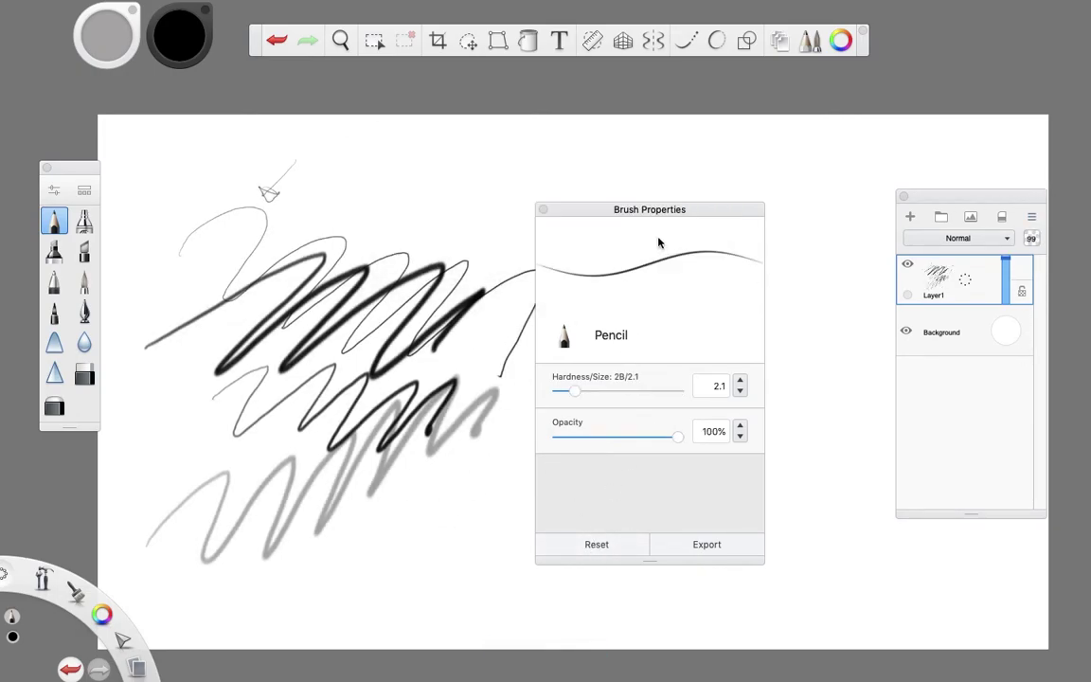
left_click(542, 209)
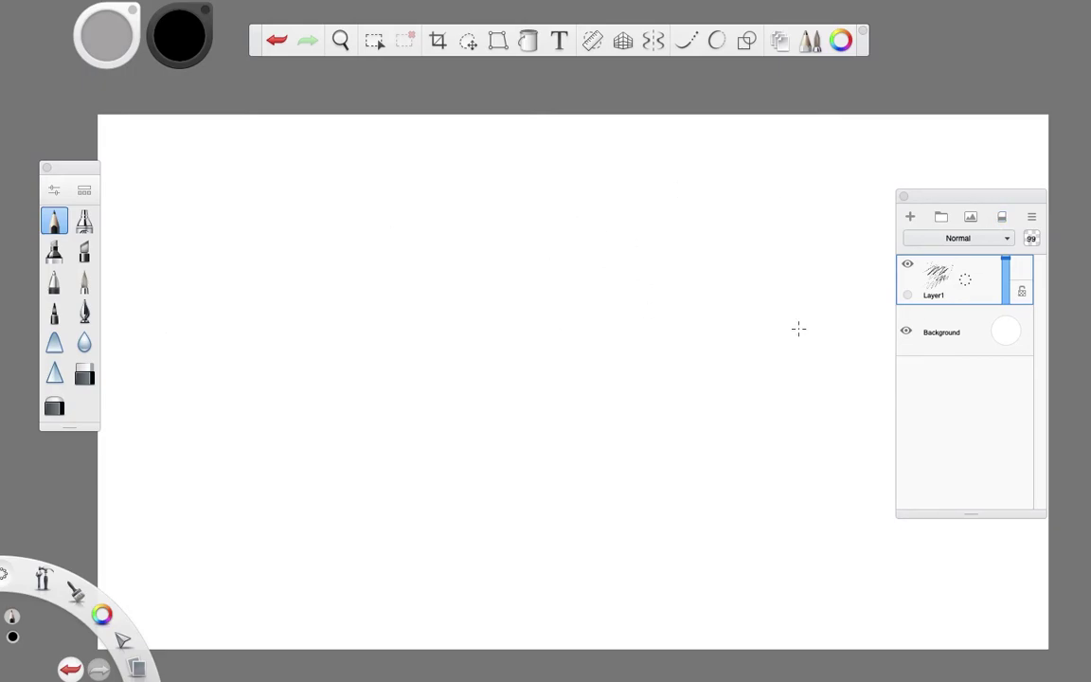
- Draw three long black lines with the chisel-tip brush and label them with a rounded triangle, a droplet and a triangle
left_click(92, 316)
left_click(85, 251)
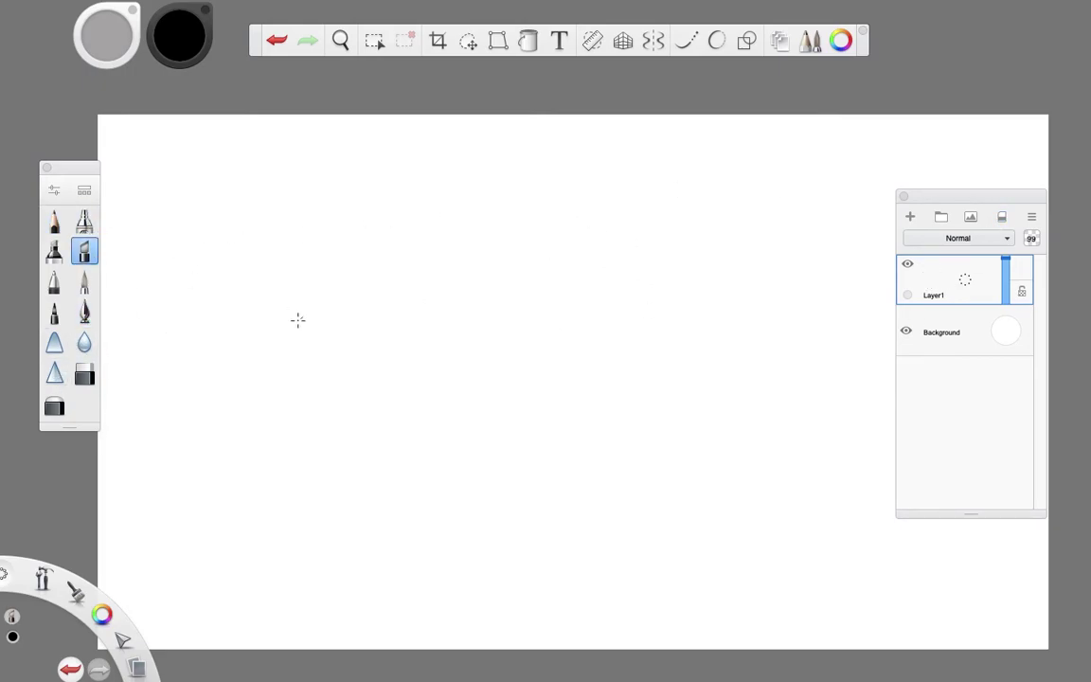
left_click_drag(245, 320, 699, 274)
left_click_drag(272, 387, 652, 332)
left_click_drag(302, 466, 661, 413)
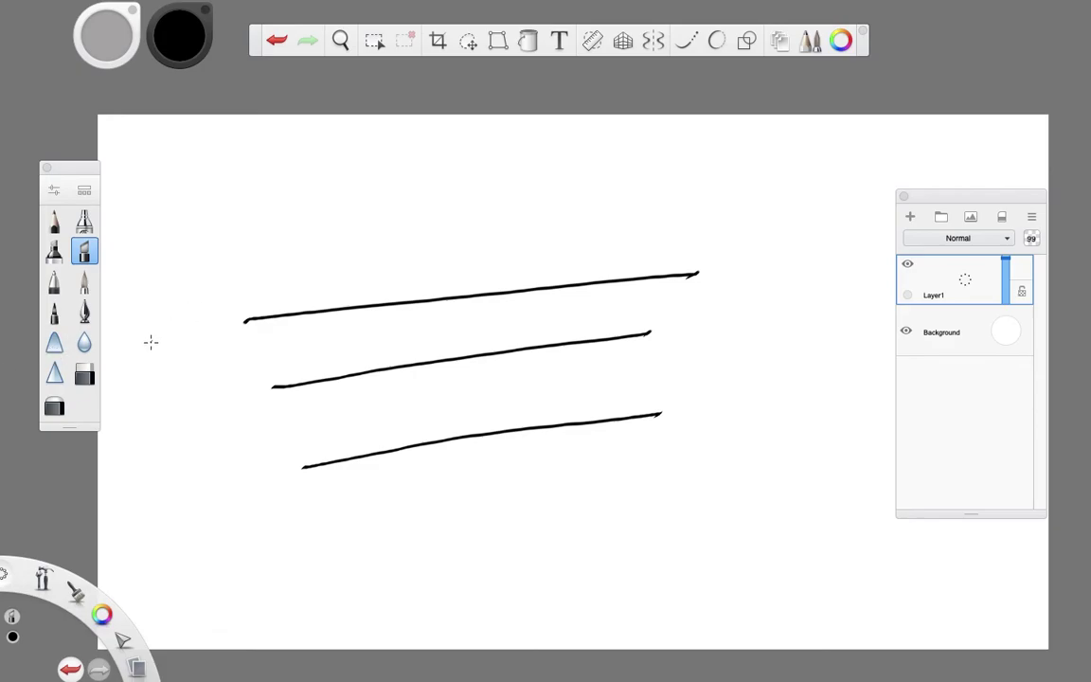
left_click_drag(192, 460, 225, 496)
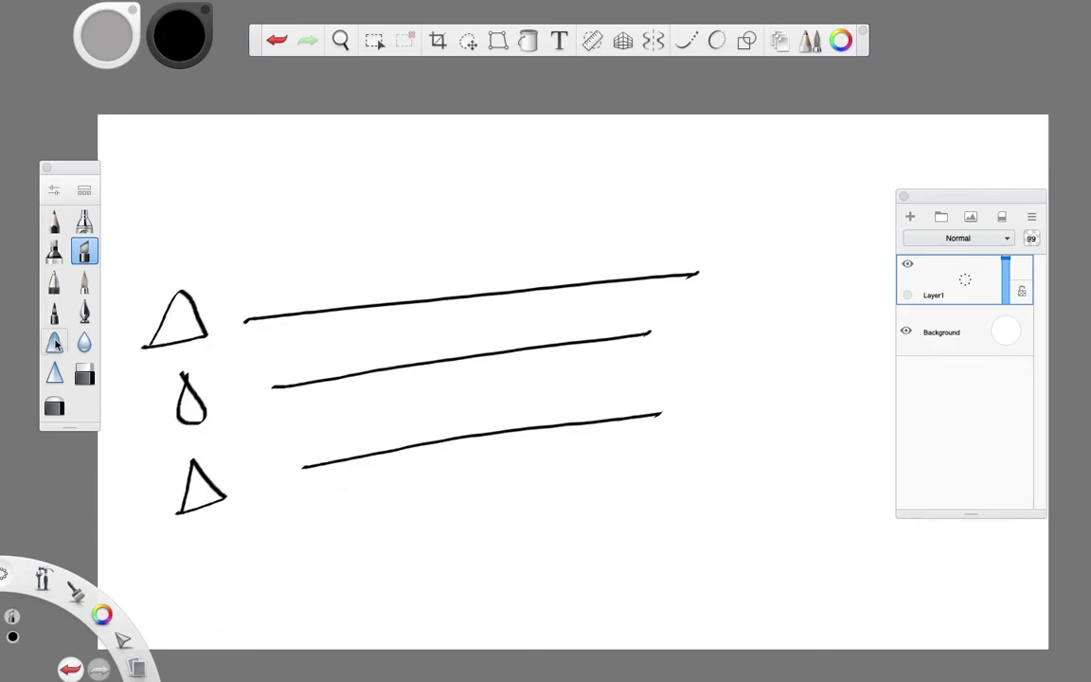
- Smear the uppermost line into a wavy stroke with the Smear brush
left_click(54, 343)
left_click_drag(340, 316, 697, 274)
- Enlarge the Smear brush, raise its amount of smear to the maximum and smear the uppermost line's left part again
double_click(54, 343)
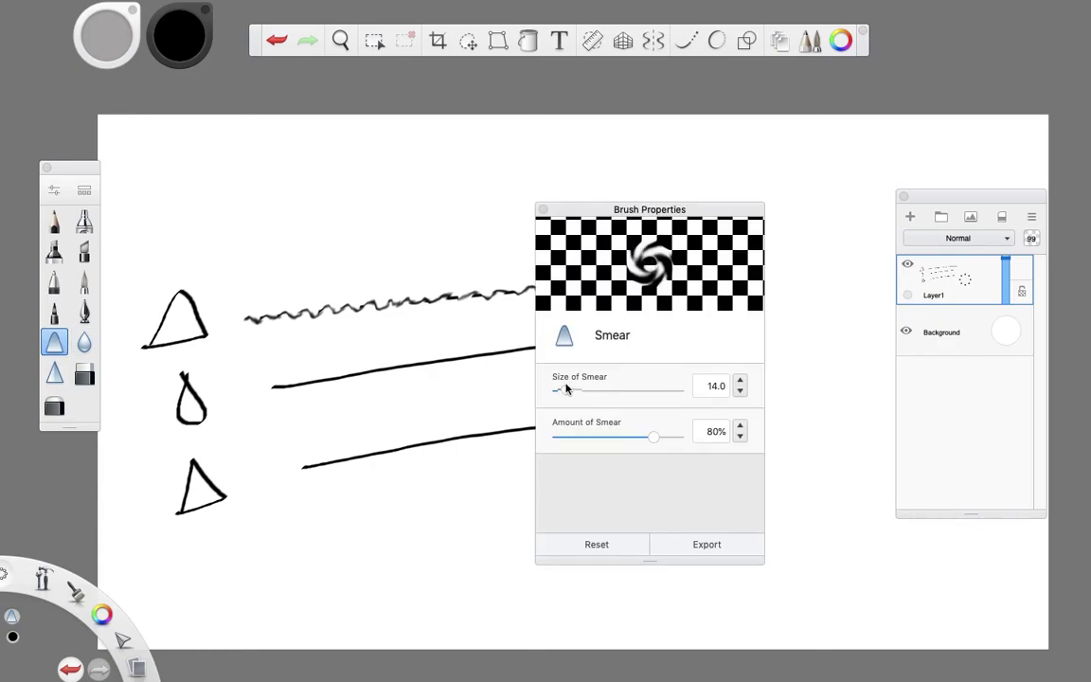
left_click_drag(567, 389, 580, 391)
left_click_drag(225, 319, 441, 301)
left_click_drag(654, 437, 678, 437)
mouse_move(256, 317)
left_mouse_down()
mouse_move(303, 326)
mouse_move(436, 293)
left_mouse_up()
left_click(528, 453)
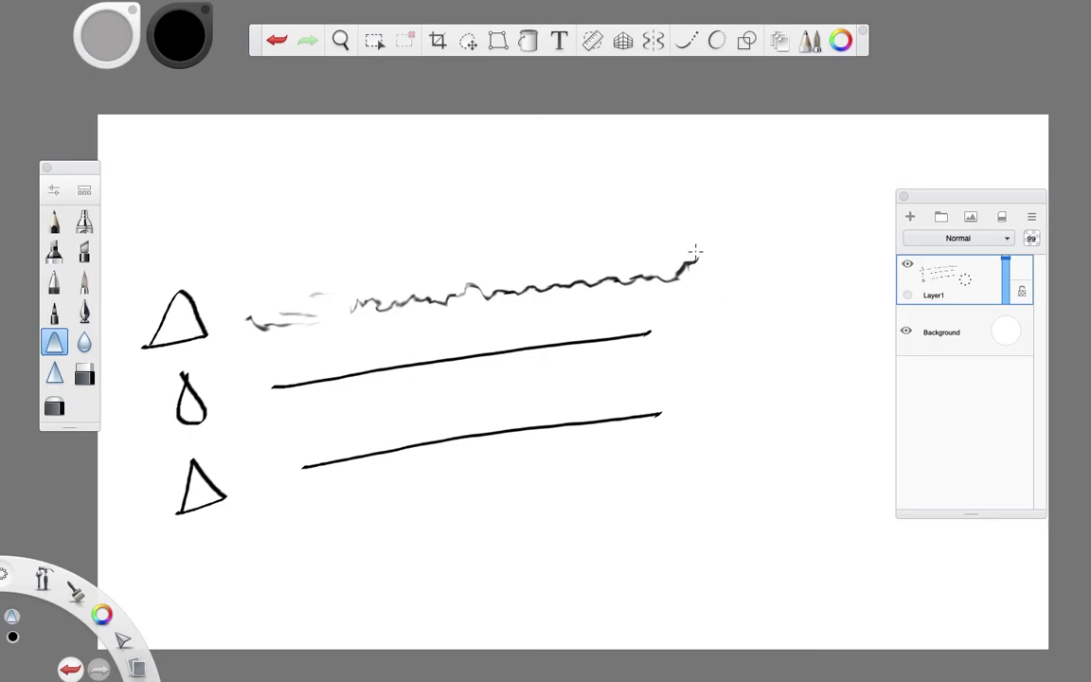
- Blur the left half of the middle line and several short spots along its right half with the Blur brush
left_click(84, 345)
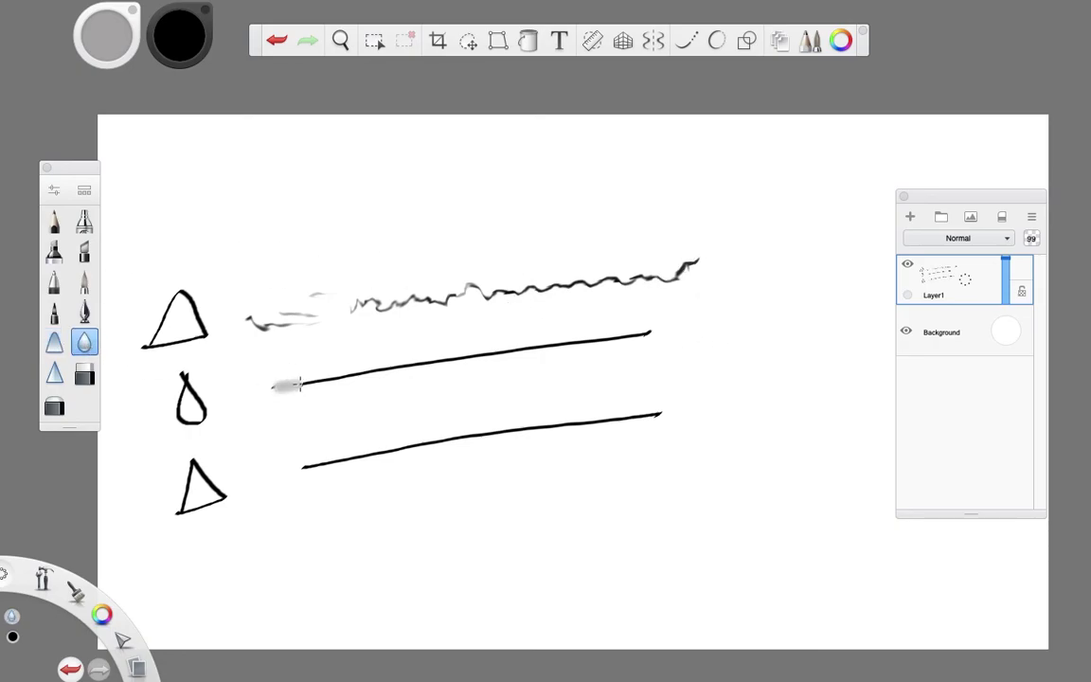
left_click_drag(296, 383, 451, 339)
left_click_drag(604, 335, 621, 333)
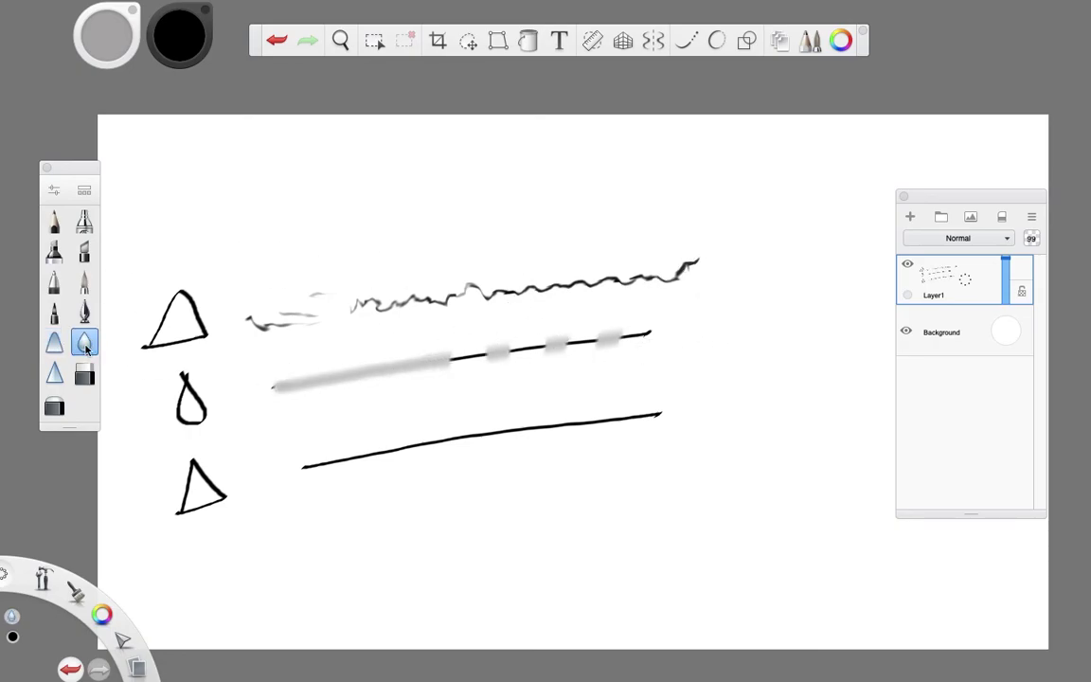
- Sharpen the left end of the lowest line with the Sharpen brush
left_click(54, 373)
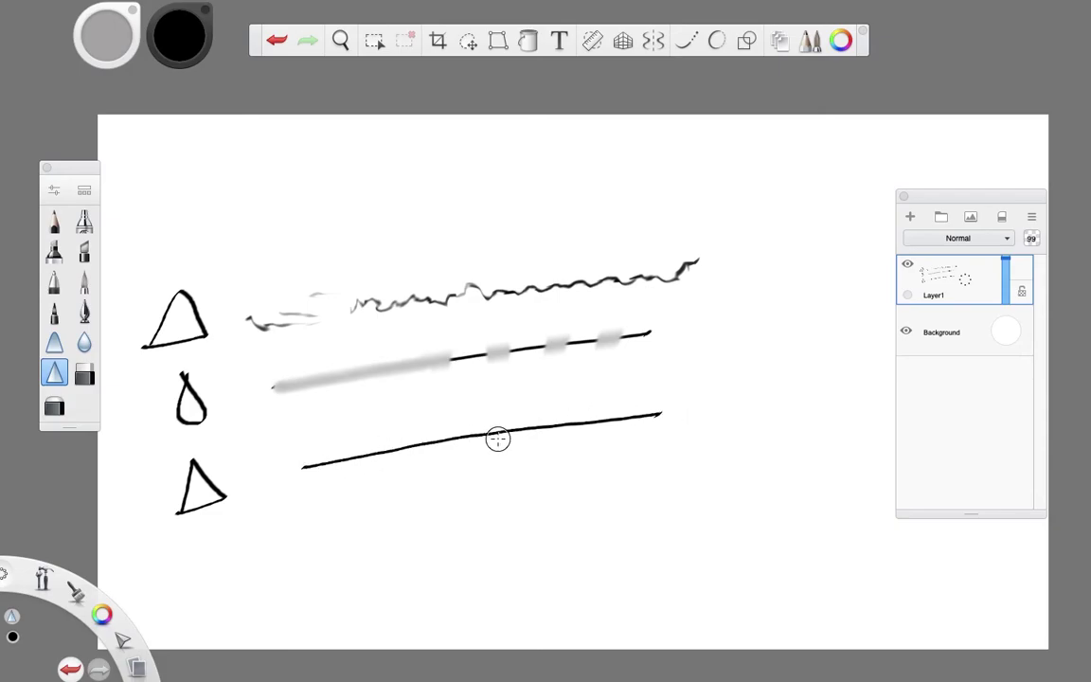
key("space")
left_click_drag(338, 428, 384, 399)
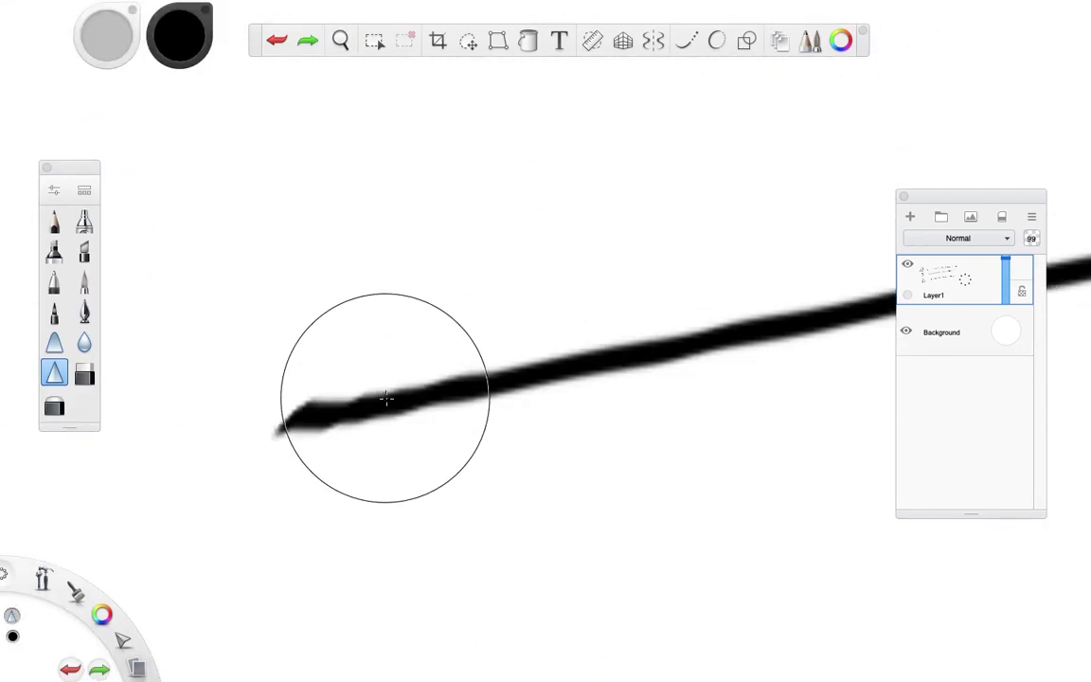
mouse_move(297, 415)
left_mouse_down()
mouse_move(559, 369)
mouse_move(482, 445)
mouse_move(304, 433)
mouse_move(731, 416)
left_mouse_up()
- Draw a broad wavy marker stroke below the lowest line and a thin curve above it to test the Sharpen brush
key("space")
left_click(54, 250)
left_click(54, 373)
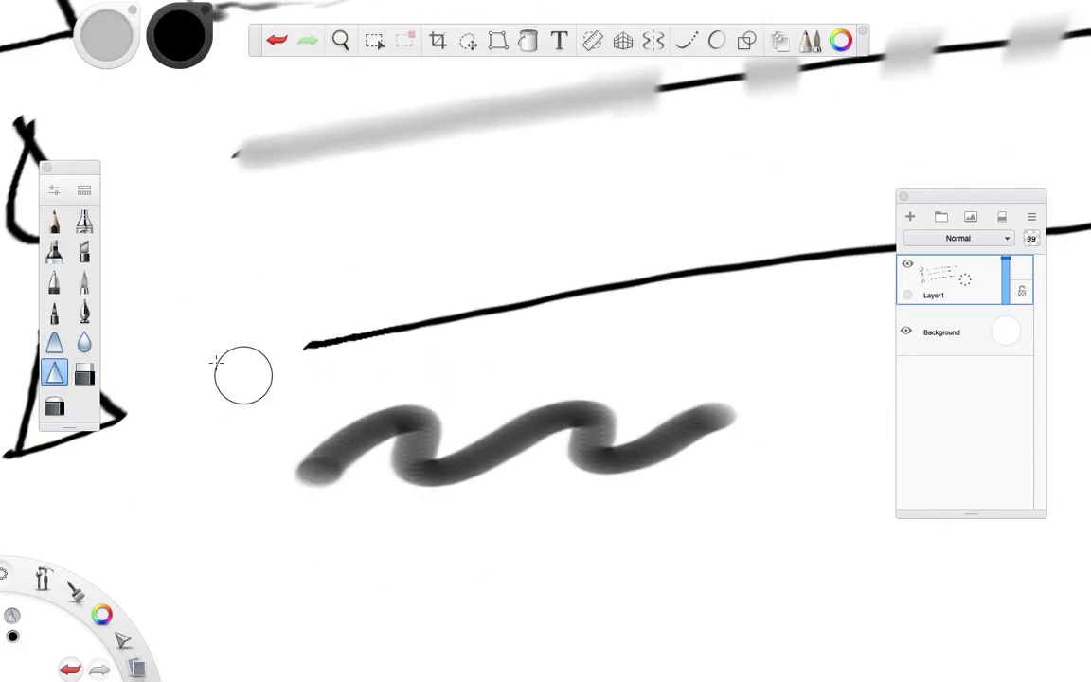
left_click_drag(302, 320, 530, 248)
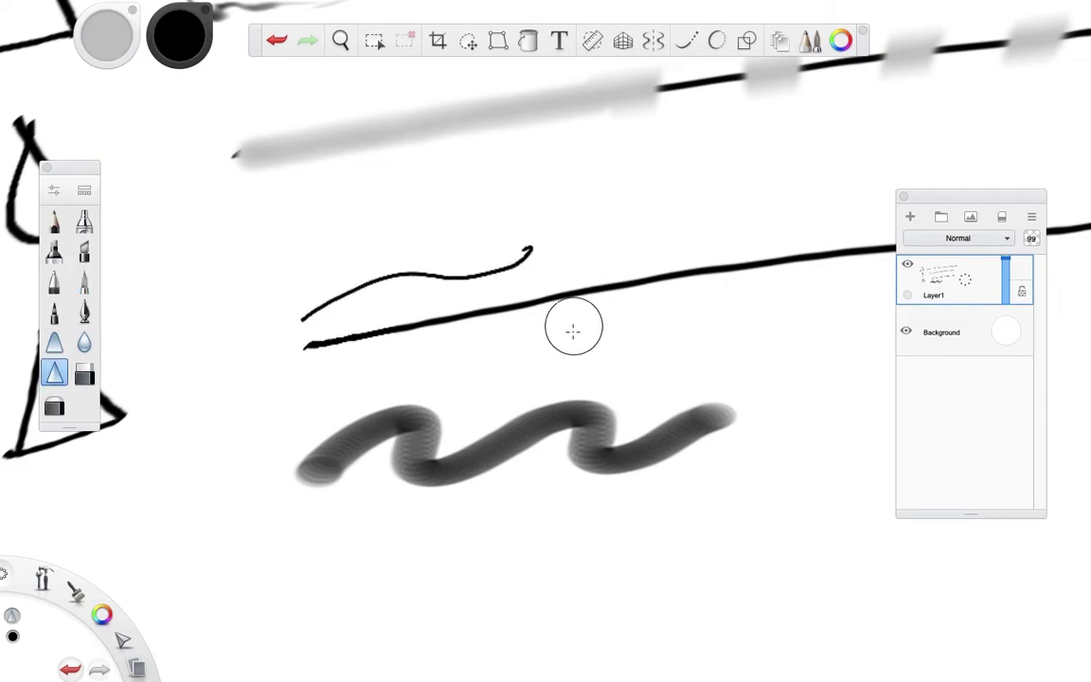
key("space")
left_click_drag(496, 307, 400, 302)
left_click_drag(574, 189, 474, 274)
- Clear Layer1 and draw two thick black horizontal lines, one above the other, with the Chisel Tip Pen
left_click(1005, 219)
left_click(84, 251)
left_click_drag(332, 289, 465, 281)
left_click_drag(348, 369, 478, 358)
key("space")
mouse_move(405, 321)
left_mouse_down()
mouse_move(423, 326)
mouse_move(318, 310)
left_mouse_up()
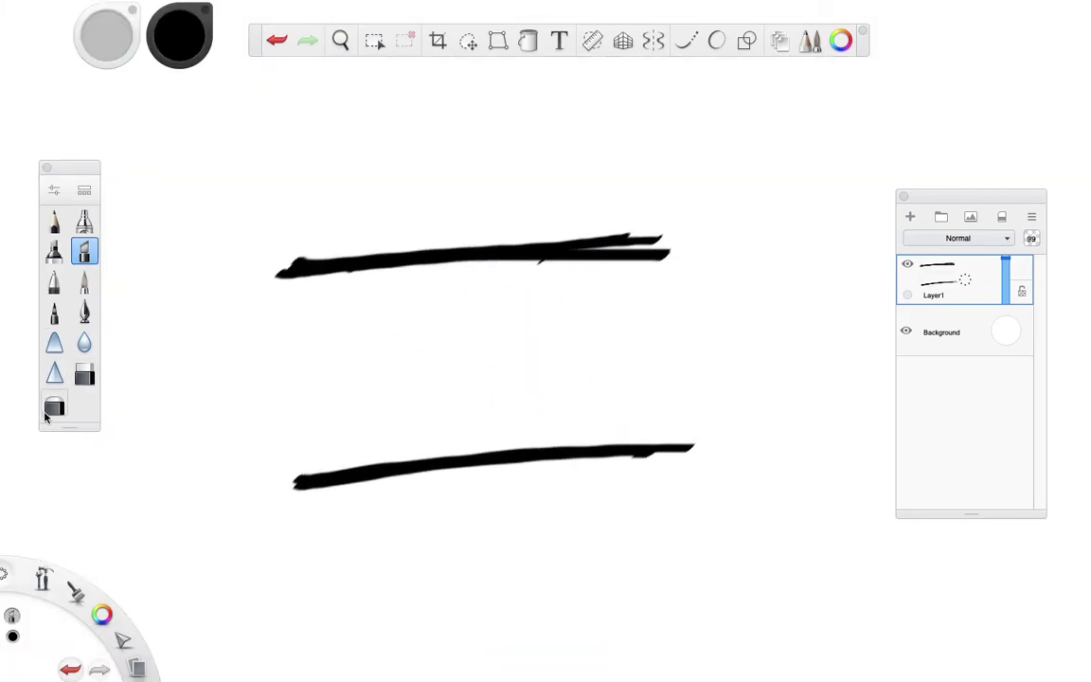
- Erase a gap near the upper line's left end with the Hard Eraser and set its amount erased to 39%
left_click(84, 374)
left_click_drag(339, 253, 343, 318)
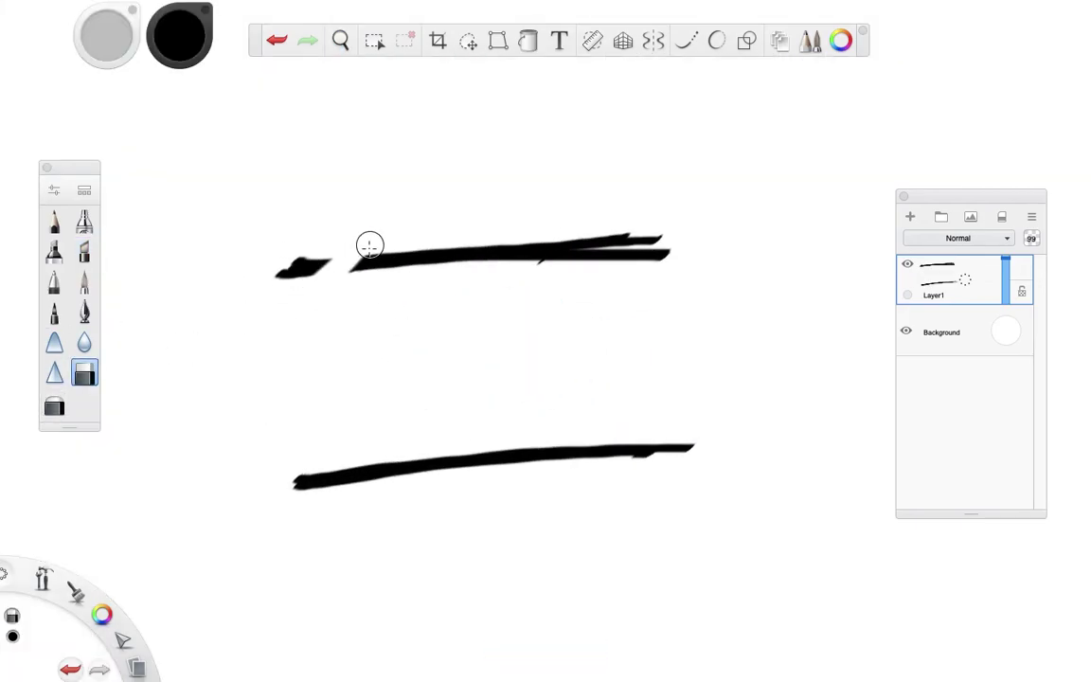
left_click(84, 374)
left_click_drag(660, 434, 604, 437)
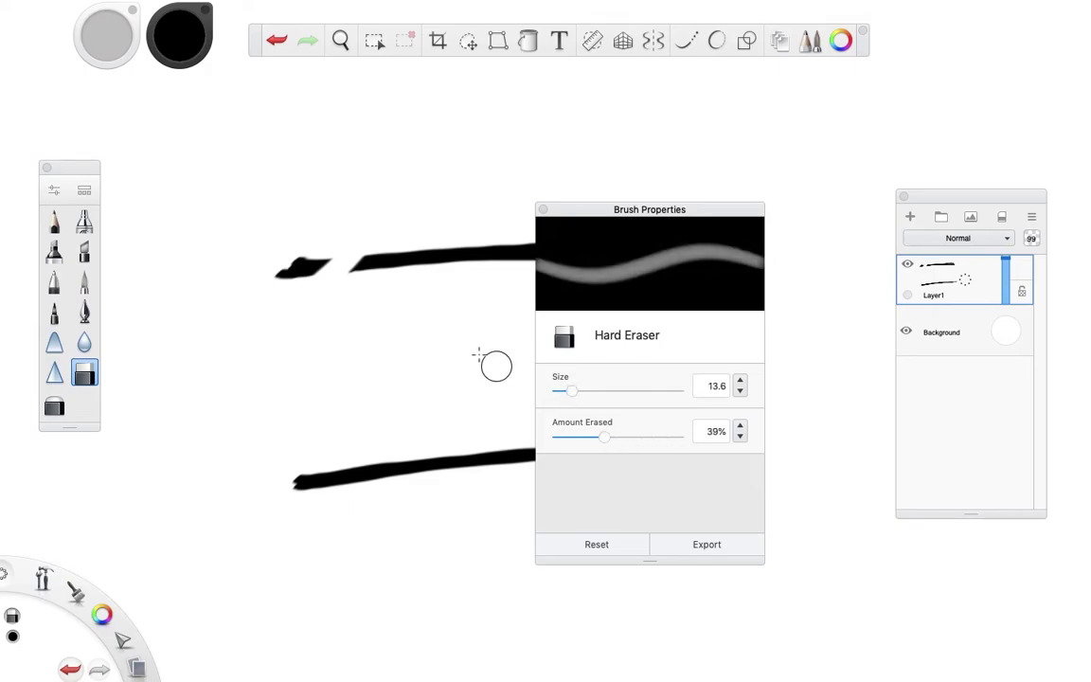
- Set the Hard Eraser's amount erased to 17%, fade several stripes of the upper line, and raise the amount again
left_click_drag(560, 208, 712, 200)
left_click_drag(756, 429, 729, 429)
mouse_move(478, 270)
left_mouse_down()
mouse_move(566, 218)
mouse_move(596, 263)
left_mouse_up()
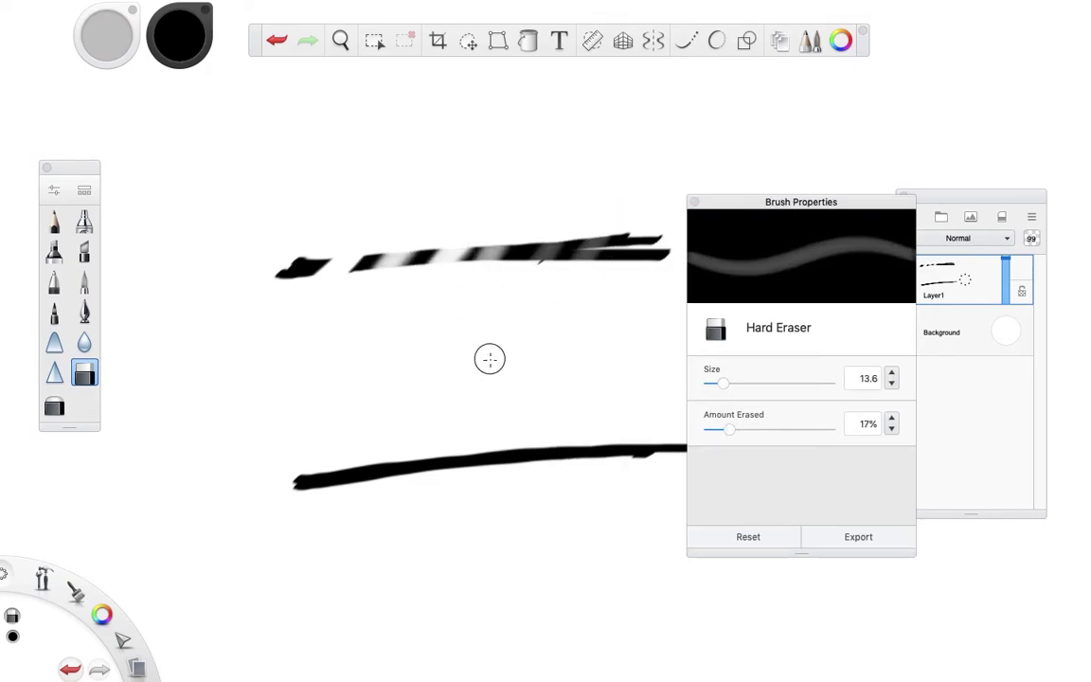
left_click_drag(730, 429, 882, 433)
- Fade the left half of the lower line with the Soft Eraser and check the eraser's brush properties
left_click(54, 405)
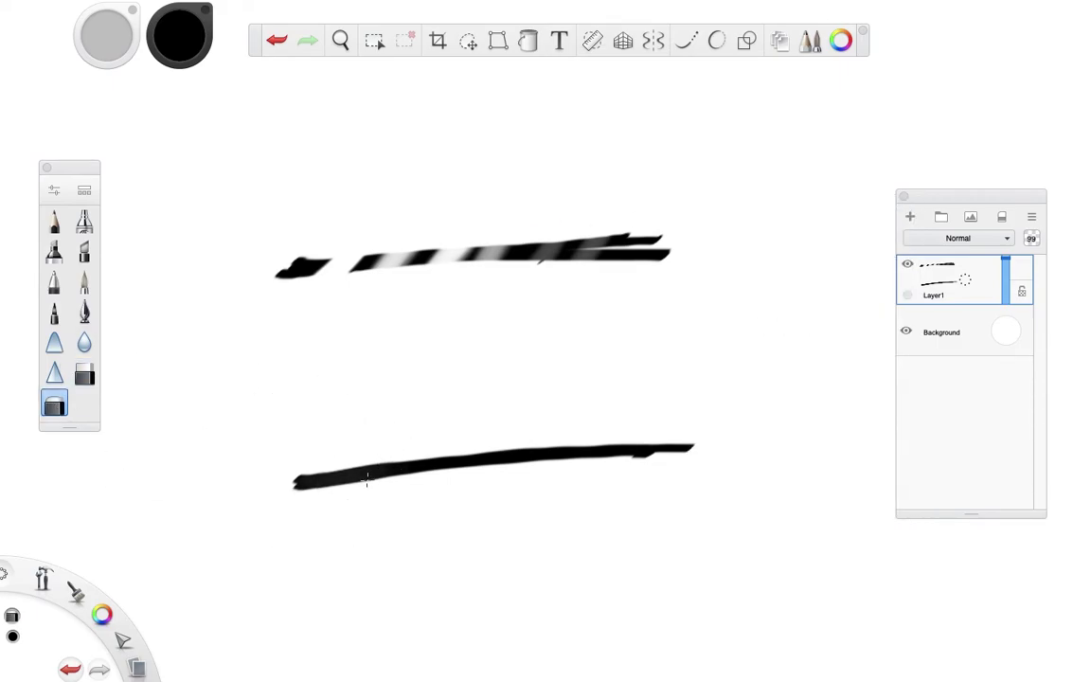
left_click_drag(396, 459, 406, 492)
left_click_drag(465, 469, 503, 440)
left_click(59, 406)
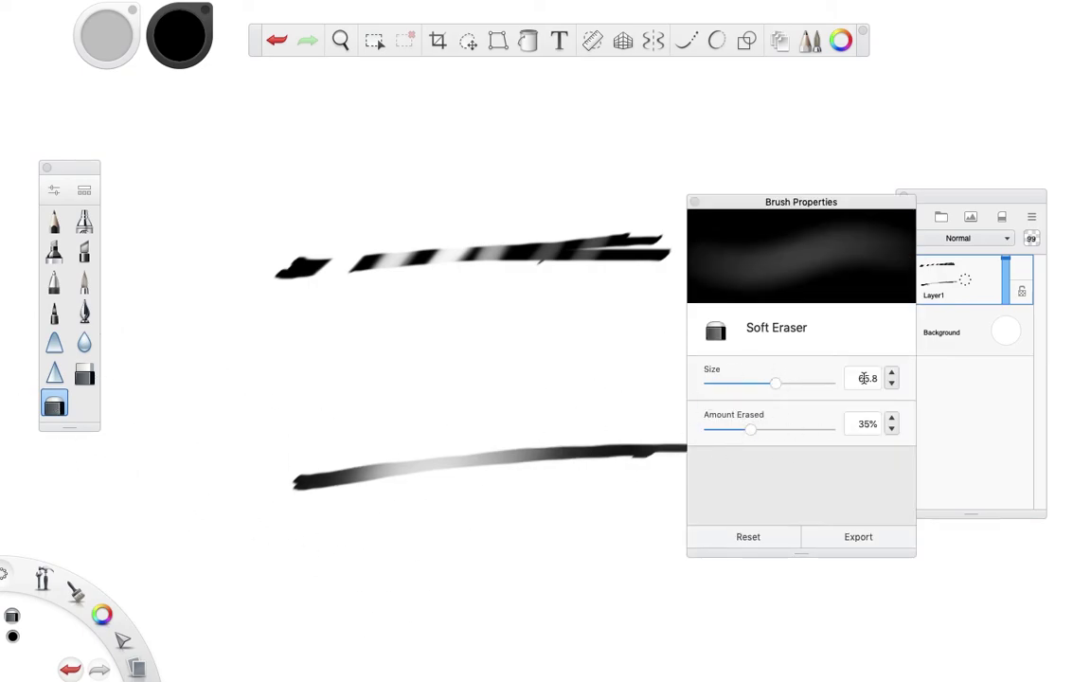
left_click(694, 201)
- Clear all strokes from Layer1 and bring the whole canvas into view
scroll(475, 288, "down", 5)
key("Delete")
mouse_move(532, 356)
left_mouse_down()
mouse_move(545, 287)
mouse_move(545, 308)
left_mouse_up()
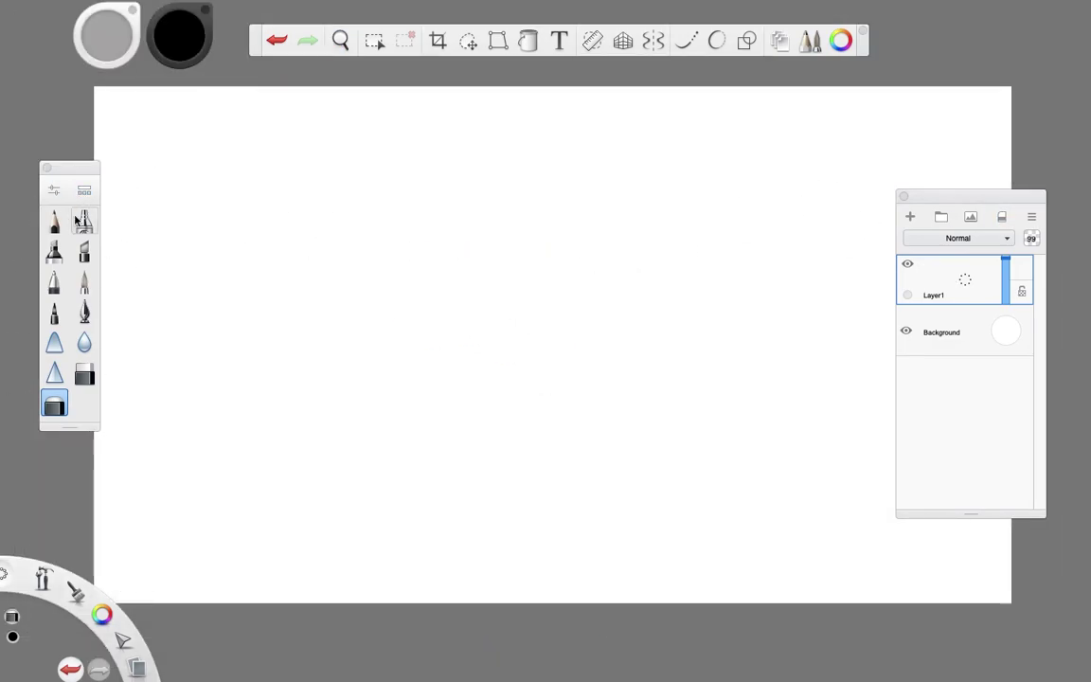
- Select the Pencil and place the brush puck on the canvas's left side and the color puck on its right
left_click(54, 220)
left_click_drag(135, 27, 298, 254)
left_click_drag(207, 25, 379, 257)
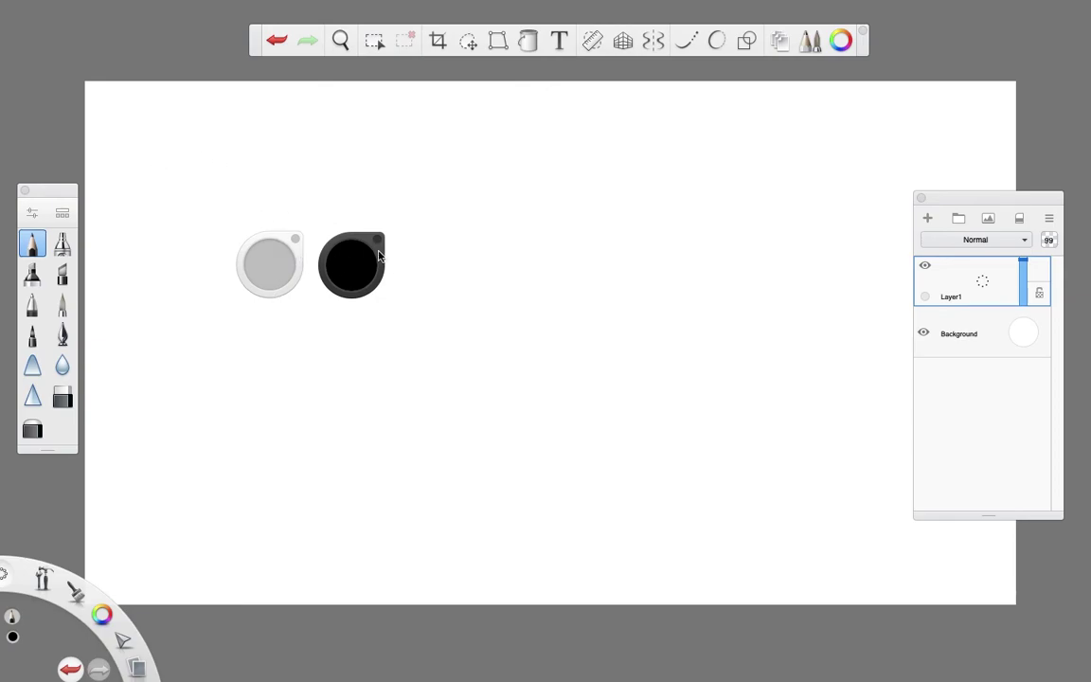
left_click_drag(378, 256, 819, 256)
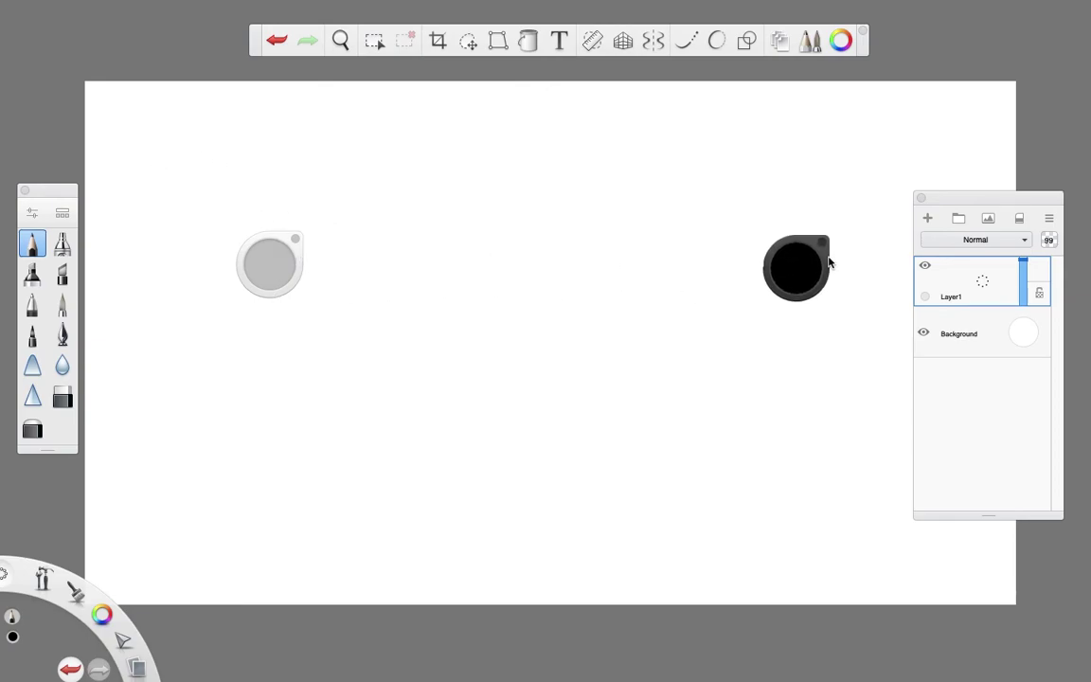
- Open the Pencil's brush properties, raise its size, draw a test stroke and undo it
double_click(32, 246)
mouse_move(727, 385)
left_mouse_down()
mouse_move(797, 389)
mouse_move(758, 387)
mouse_move(791, 381)
left_mouse_up()
left_click_drag(346, 384, 621, 359)
key("super+z")
- Adjust the Pencil's size and opacity with the brush puck and draw a black wavy stroke beside it
left_click_drag(274, 272, 306, 360)
mouse_move(272, 377)
left_mouse_down()
mouse_move(285, 367)
mouse_move(268, 122)
mouse_move(271, 265)
mouse_move(270, 142)
left_mouse_up()
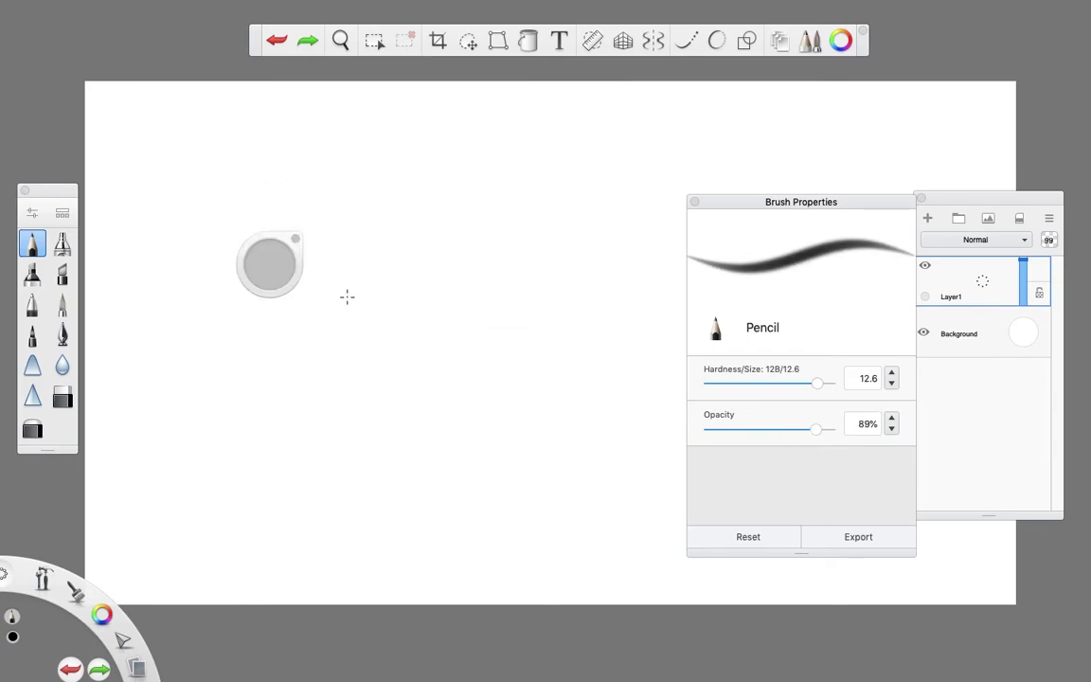
mouse_move(263, 270)
left_mouse_down()
mouse_move(209, 276)
mouse_move(568, 285)
mouse_move(467, 273)
left_mouse_up()
left_click_drag(331, 342, 485, 252)
- Switch to the Chisel Tip Pen, raise its opacity to 100% and change its size with the brush puck, drawing test strokes
left_click(62, 274)
mouse_move(269, 265)
left_mouse_down()
mouse_move(199, 271)
mouse_move(329, 312)
mouse_move(268, 141)
left_mouse_up()
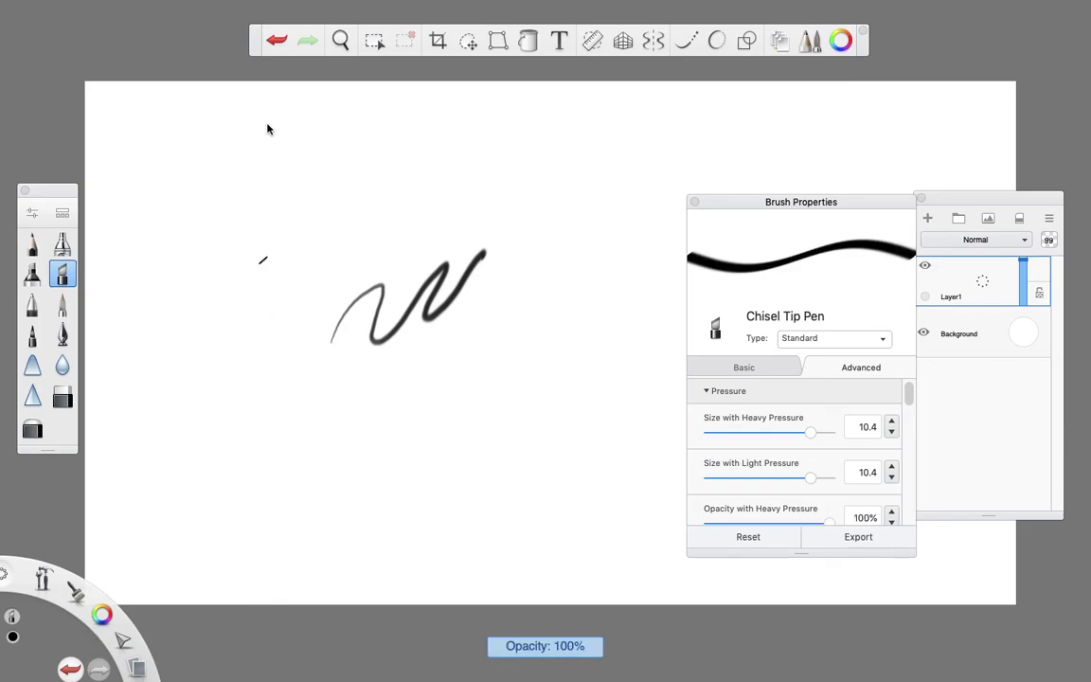
left_click_drag(353, 244, 517, 167)
mouse_move(270, 265)
left_mouse_down()
mouse_move(261, 458)
mouse_move(602, 358)
left_mouse_up()
mouse_move(297, 268)
left_mouse_down()
mouse_move(299, 370)
mouse_move(370, 347)
mouse_move(285, 296)
mouse_move(532, 316)
left_mouse_up()
- Close the brush properties, clear Layer1 and move the color puck to the canvas's upper right corner
left_click(695, 202)
left_click(1021, 220)
left_click_drag(793, 265, 949, 142)
- Draw four Pencil arrows pointing up, down, left and right from the brush puck, placed near the canvas centre
left_click(32, 245)
left_click_drag(504, 205, 497, 275)
mouse_move(528, 201)
left_mouse_down()
mouse_move(489, 209)
mouse_move(531, 211)
left_mouse_up()
left_click_drag(502, 364, 510, 423)
mouse_move(499, 419)
left_mouse_down()
mouse_move(538, 413)
mouse_move(500, 418)
left_mouse_up()
left_click_drag(445, 327, 349, 334)
left_click_drag(356, 318, 356, 350)
left_click_drag(562, 311, 641, 315)
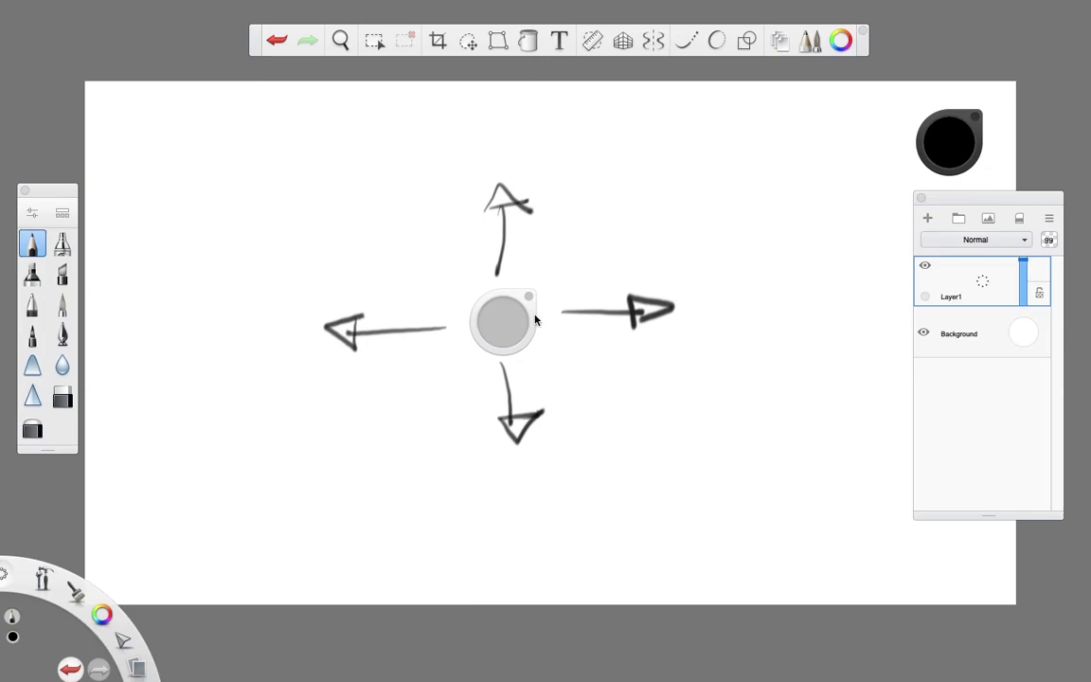
- Enlarge the Pencil with the brush puck for a thick scribble beyond the right arrow, and shrink it for a thin scribble beyond the left arrow
left_click_drag(525, 319, 516, 324)
left_click_drag(681, 329, 725, 289)
left_click_drag(777, 249, 717, 317)
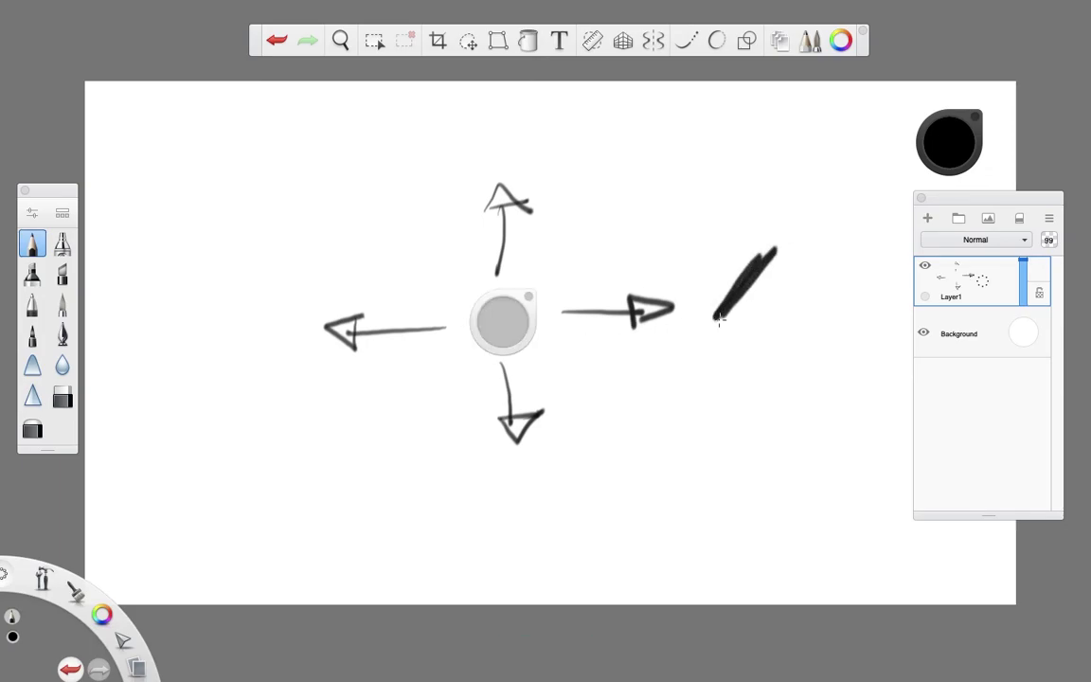
left_click_drag(490, 326, 107, 347)
mouse_move(198, 350)
left_mouse_down()
mouse_move(236, 295)
mouse_move(233, 347)
left_mouse_up()
- Lower the Pencil's opacity with the brush puck for a faint scribble below the down arrow, and raise it for a dark one above the up arrow
left_click_drag(503, 323, 517, 566)
mouse_move(476, 547)
left_mouse_down()
mouse_move(566, 490)
mouse_move(601, 488)
left_mouse_up()
left_click_drag(508, 322, 499, 4)
left_click_drag(450, 157, 534, 115)
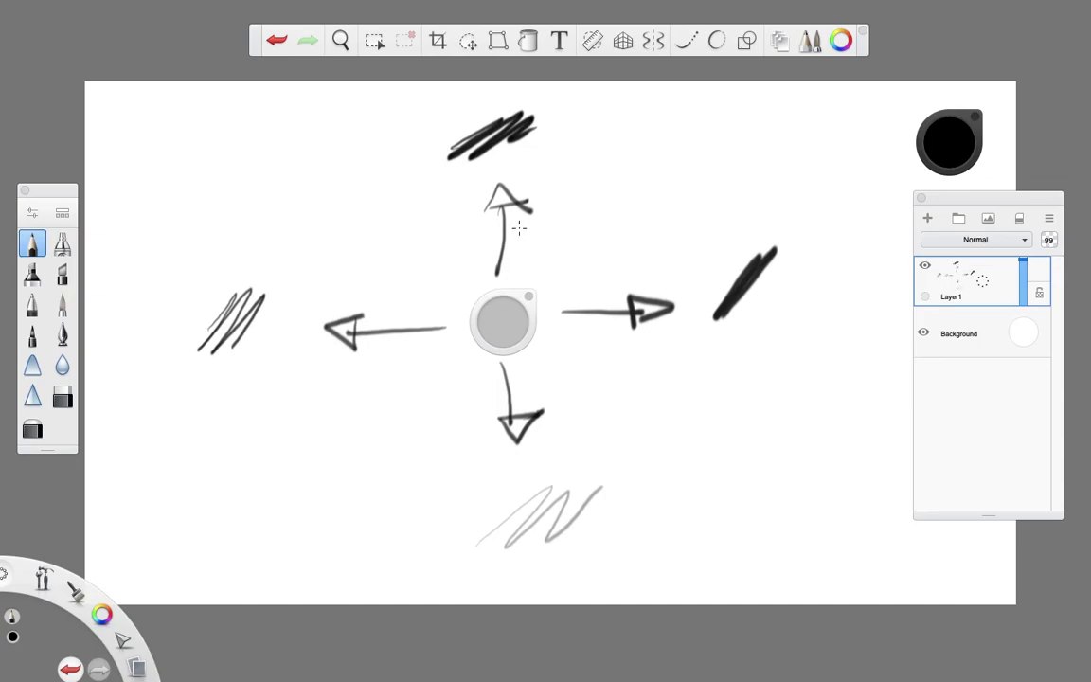
- Clear Layer1, swap the brush puck for the color puck at the canvas centre, and draw a black wavy stroke above it
left_click(1021, 219)
mouse_move(478, 289)
left_mouse_down()
mouse_move(122, 56)
mouse_move(99, 14)
left_mouse_up()
mouse_move(987, 148)
left_mouse_down()
mouse_move(517, 268)
mouse_move(535, 285)
left_mouse_up()
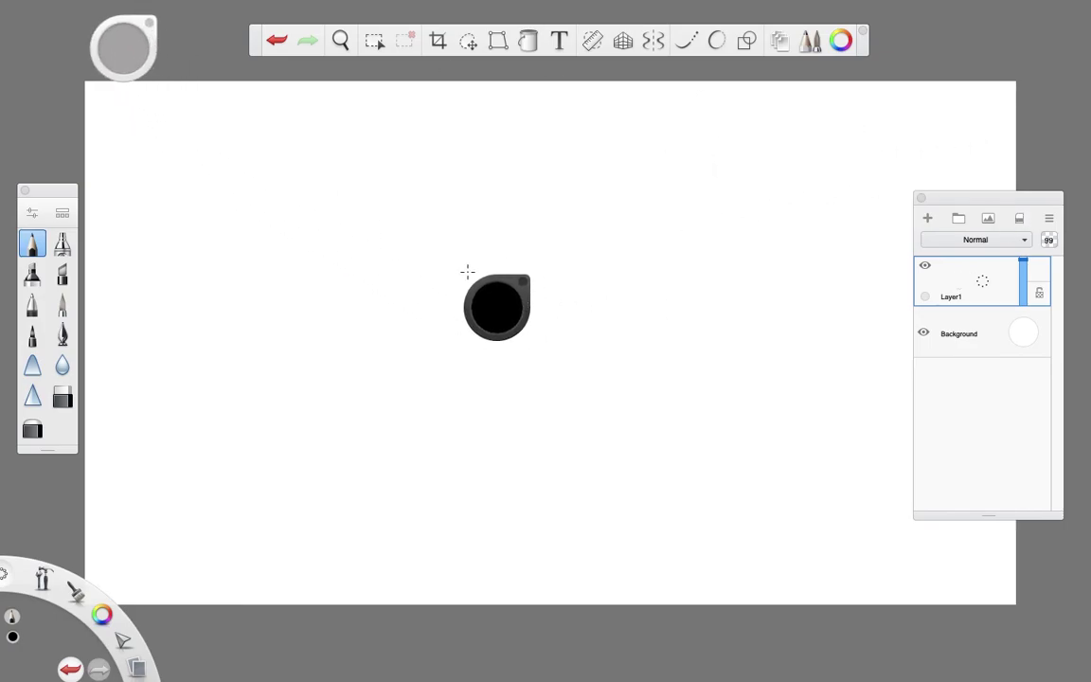
left_click_drag(251, 227, 445, 169)
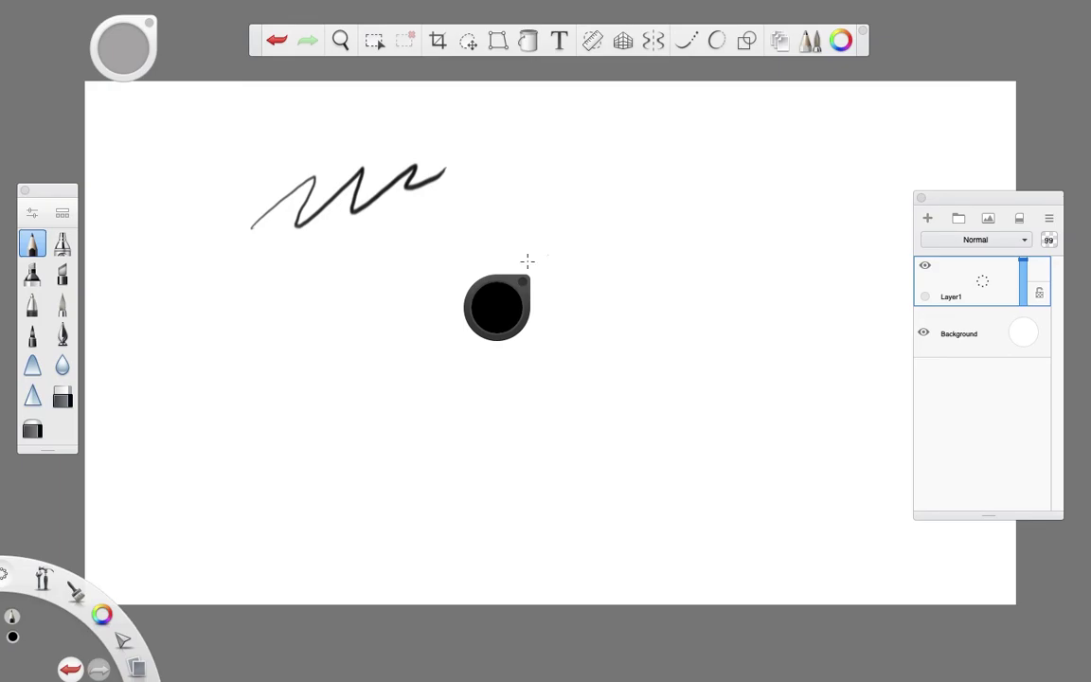
- Pick an orange-red from the color puck's wheel and draw a wavy stroke beside the black one
left_click(504, 300)
mouse_move(511, 343)
left_mouse_down()
mouse_move(469, 290)
mouse_move(531, 307)
mouse_move(526, 290)
left_mouse_up()
left_click(521, 309)
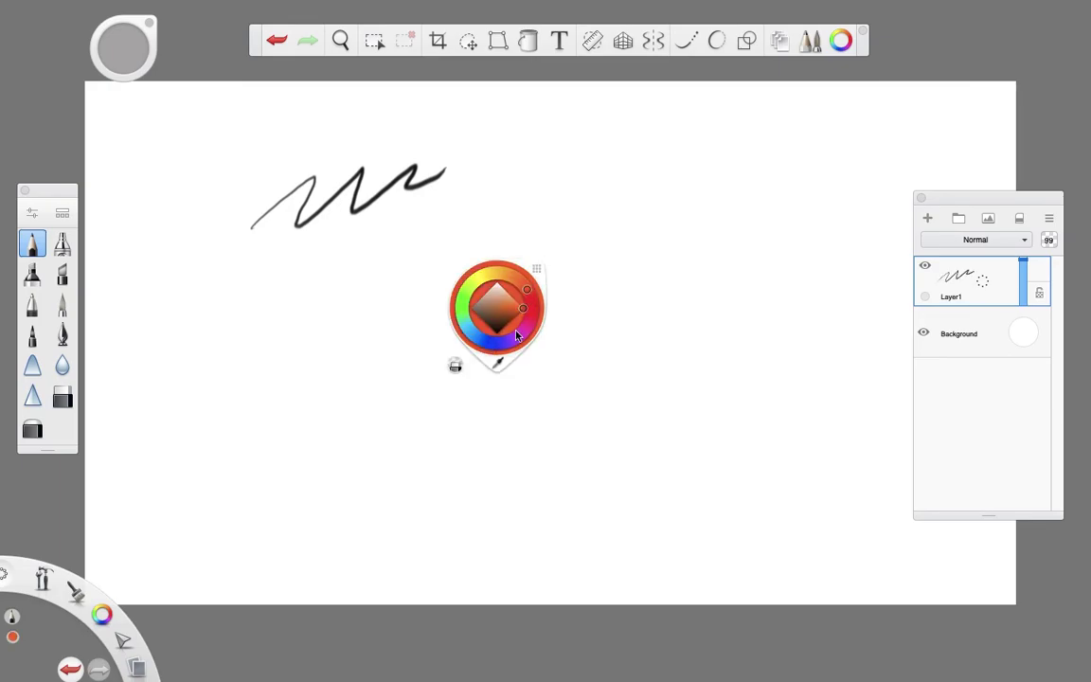
left_click_drag(420, 222, 647, 152)
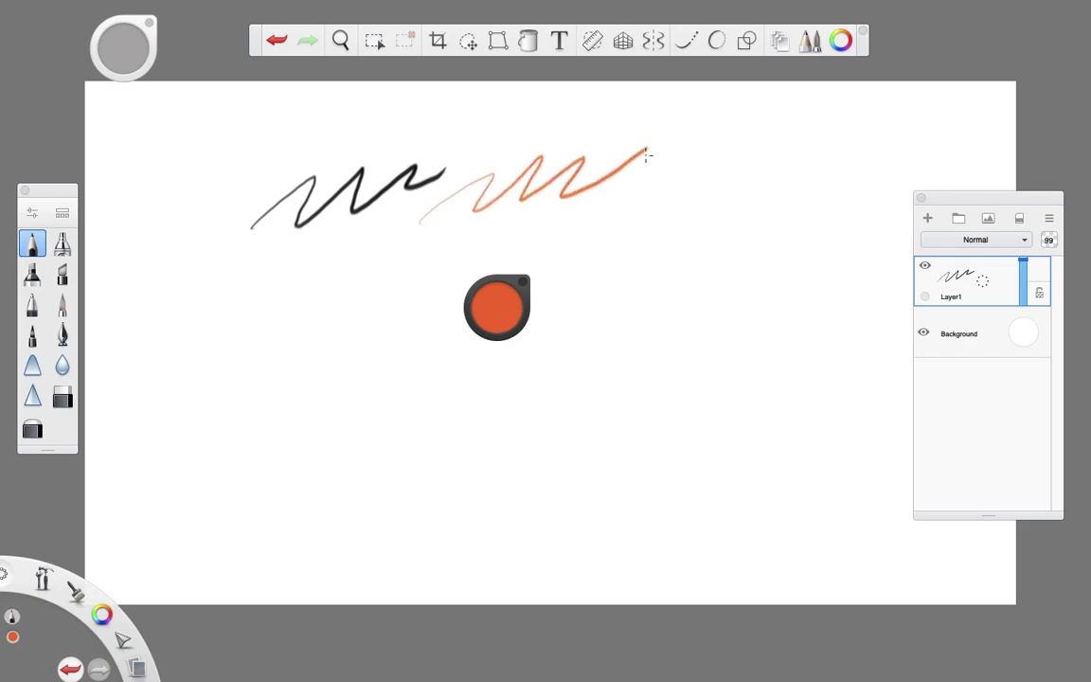
- Draw a light peach wavy stroke and a dark brown one below the orange-red stroke, picking both shades from the color puck
left_click(510, 305)
left_click(504, 296)
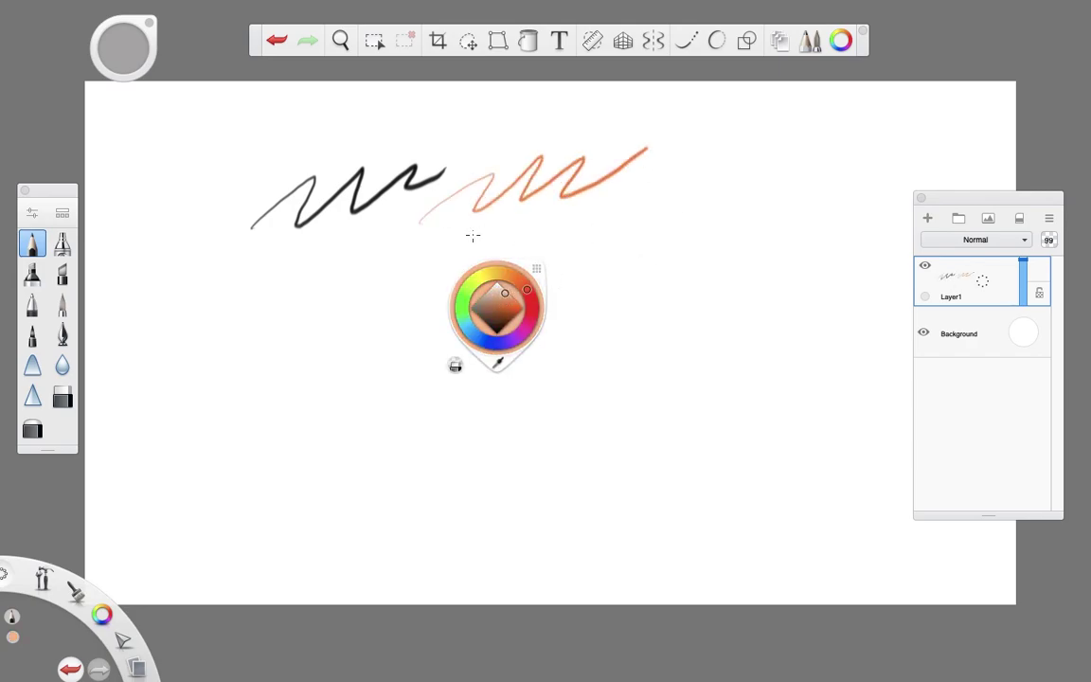
left_click_drag(461, 244, 683, 192)
left_click(489, 309)
left_click(502, 323)
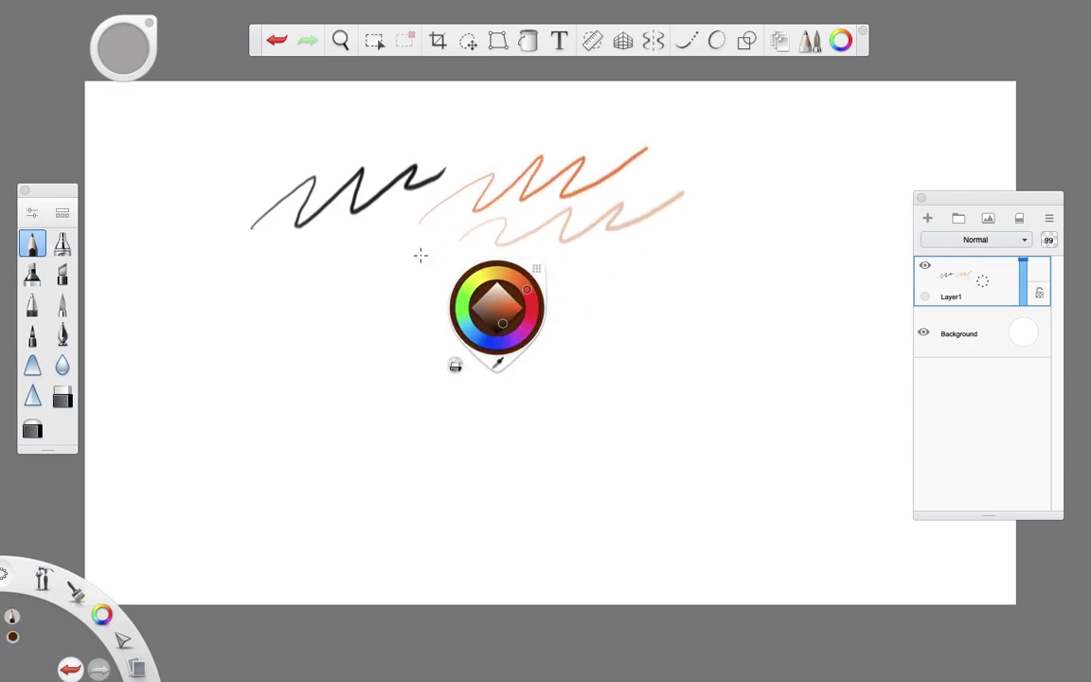
left_click_drag(415, 265, 684, 228)
- Circle the orange and brown strokes and draw an arrow from the circle to a small oval on its right
mouse_move(702, 155)
left_mouse_down()
mouse_move(479, 254)
mouse_move(666, 139)
left_mouse_up()
left_click_drag(701, 157, 754, 154)
mouse_move(746, 170)
left_mouse_down()
mouse_move(820, 129)
mouse_move(822, 142)
left_mouse_up()
- Pick an orange-brown from the color puck, fill the patch at the arrow's tip and draw a vertical range mark beside the circle
left_click(497, 308)
left_click(519, 312)
left_click_drag(704, 118, 734, 118)
left_click_drag(718, 120, 701, 222)
left_click_drag(693, 208, 712, 210)
- Pick a purple hue and draw a wavy stroke below the circle, adding a lighter purple stroke above it
left_click(502, 303)
left_click_drag(534, 309, 526, 324)
mouse_move(555, 411)
left_mouse_down()
mouse_move(673, 380)
mouse_move(752, 341)
left_mouse_up()
left_click(493, 308)
left_click(502, 301)
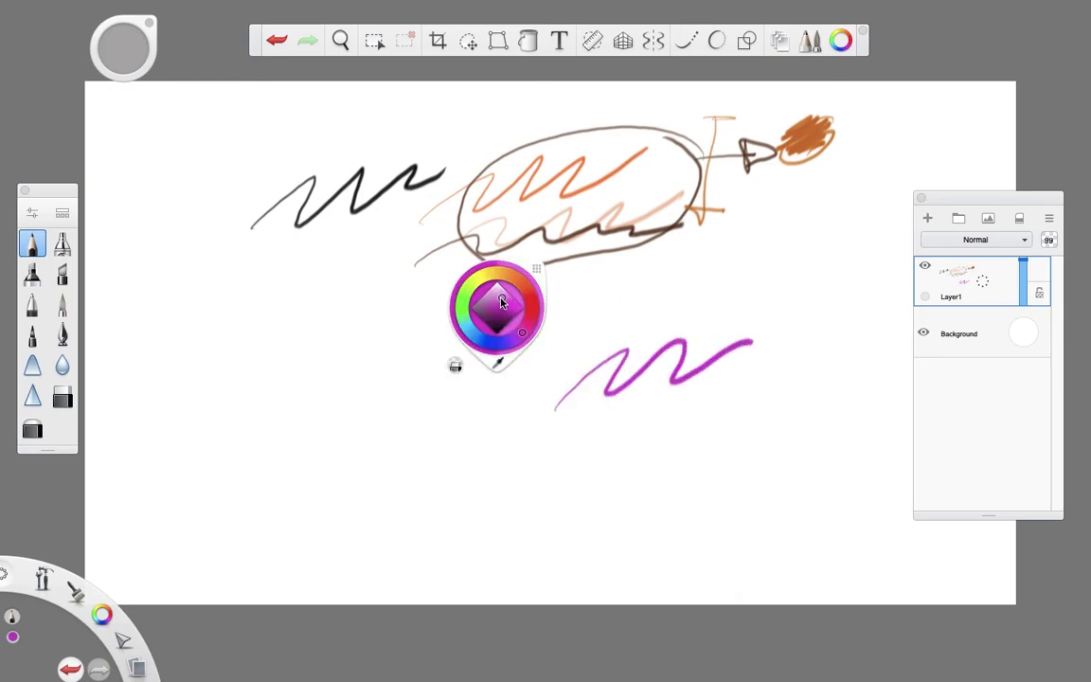
left_click_drag(582, 342, 770, 295)
- Add a dark purple wavy stroke, circle the purple group and paint a bright magenta dot beside it
left_click(515, 309)
left_click(511, 328)
left_click_drag(567, 465, 777, 395)
mouse_move(720, 286)
left_mouse_down()
mouse_move(775, 292)
mouse_move(794, 280)
left_mouse_up()
left_click(496, 307)
left_click(499, 296)
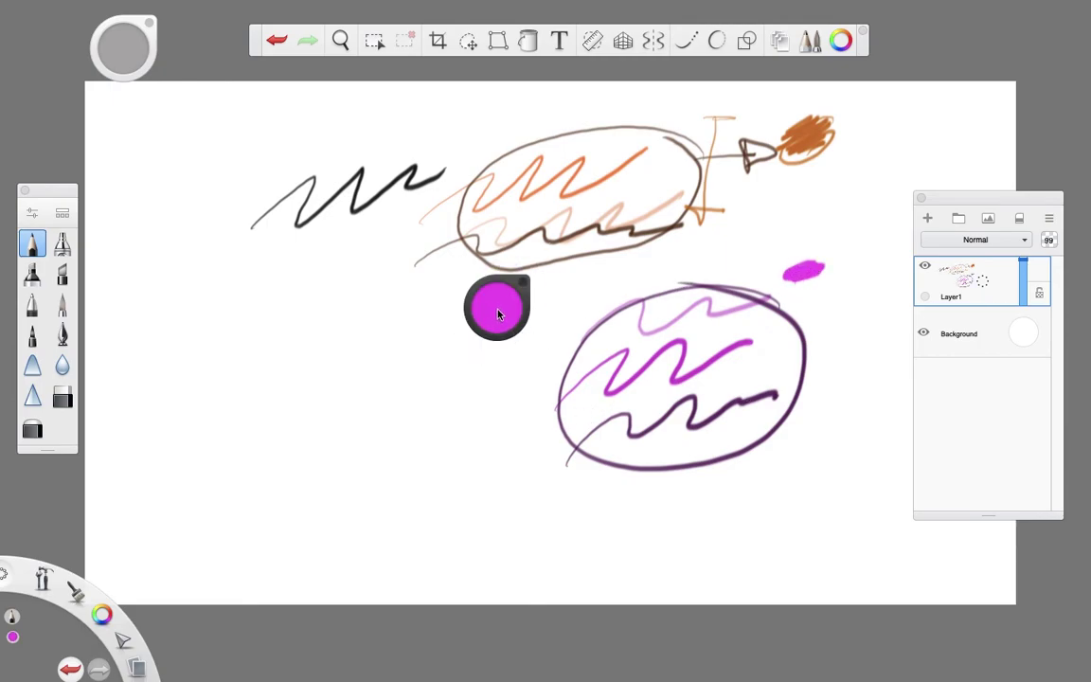
- Raise the color's luminance to 100% with the color puck and paint white spots inside the magenta and orange patches
left_click_drag(495, 310, 497, 90)
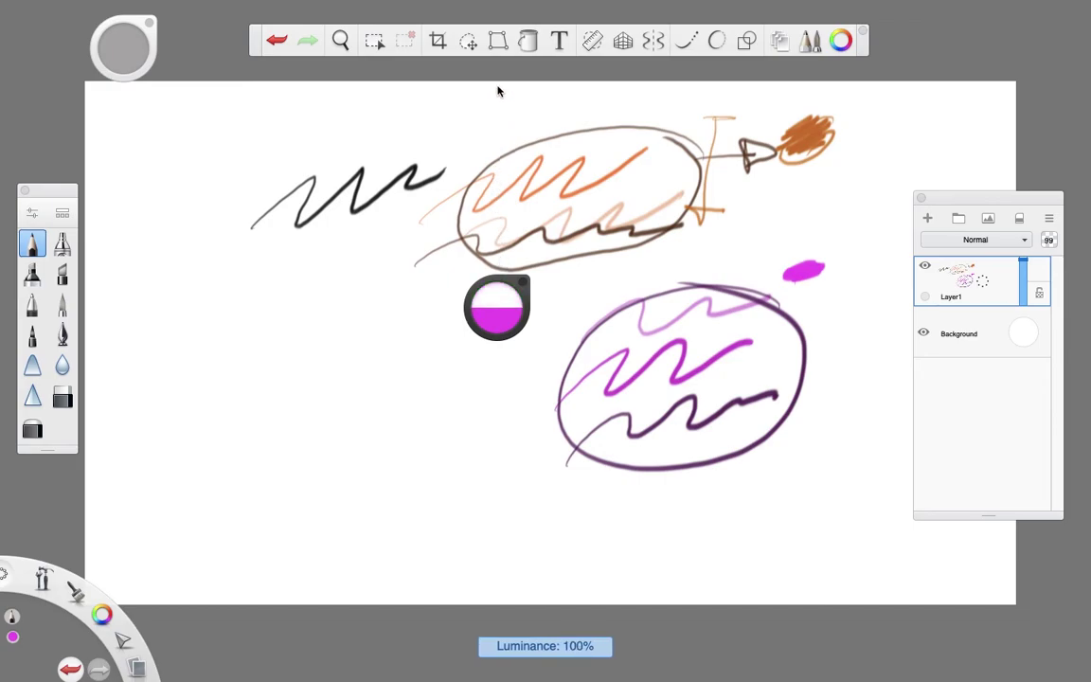
left_click_drag(588, 391, 701, 324)
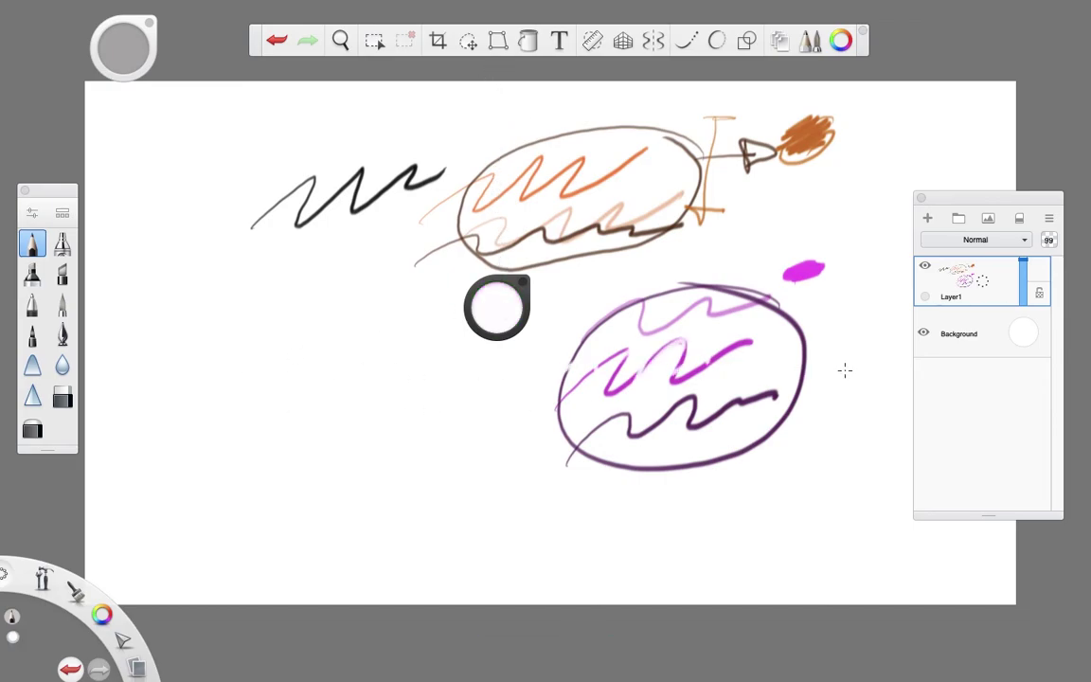
key("super+z")
left_click_drag(796, 272, 813, 268)
left_click_drag(795, 139, 816, 133)
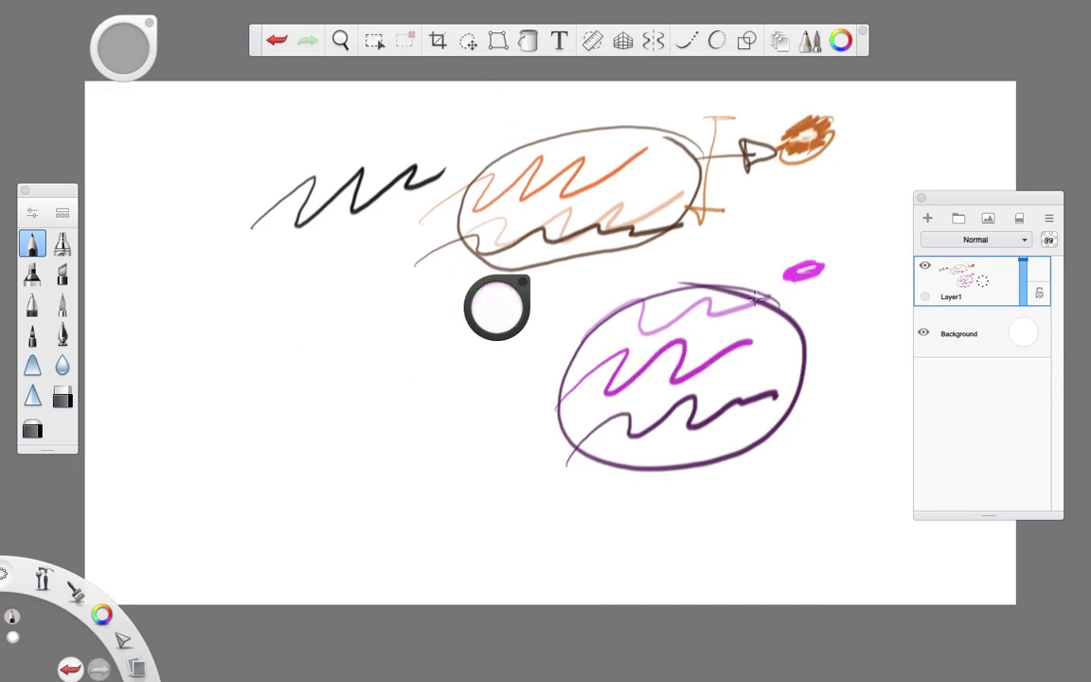
- Lower the luminance to near black with the color puck and draw a series of strokes, raising the luminance slightly between them
left_click_drag(531, 312, 494, 587)
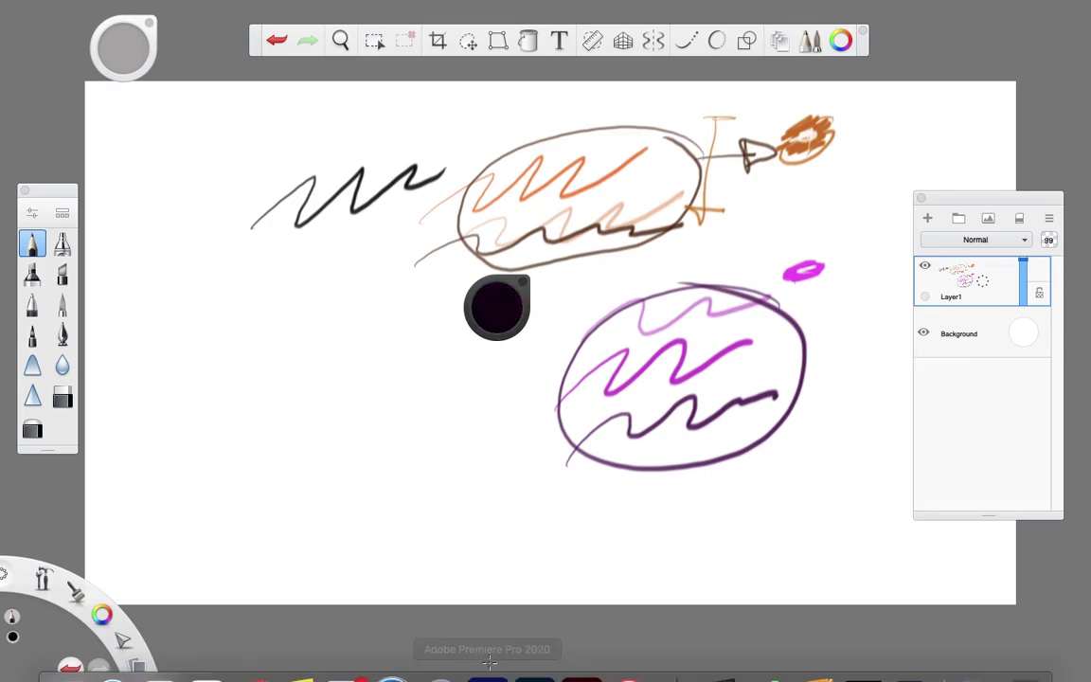
mouse_move(375, 467)
left_mouse_down()
mouse_move(559, 407)
mouse_move(786, 372)
left_mouse_up()
left_click_drag(498, 313, 496, 289)
left_click_drag(410, 462, 564, 381)
left_click_drag(496, 294, 496, 282)
left_click_drag(417, 443, 530, 360)
left_click_drag(497, 313, 498, 294)
mouse_move(412, 421)
left_mouse_down()
mouse_move(485, 346)
mouse_move(497, 294)
left_mouse_up()
left_click_drag(406, 400, 421, 351)
left_click_drag(498, 312, 497, 293)
mouse_move(389, 402)
left_mouse_down()
mouse_move(473, 330)
mouse_move(497, 289)
left_mouse_up()
mouse_move(388, 381)
left_mouse_down()
mouse_move(439, 344)
mouse_move(469, 298)
mouse_move(364, 320)
left_mouse_up()
- Lower the color's saturation with the color puck, draw a stroke, and pick a dark red for a cleared layer
mouse_move(499, 311)
left_mouse_down()
mouse_move(690, 258)
mouse_move(395, 313)
left_mouse_up()
left_click(497, 305)
left_click_drag(232, 333, 407, 296)
left_click(507, 301)
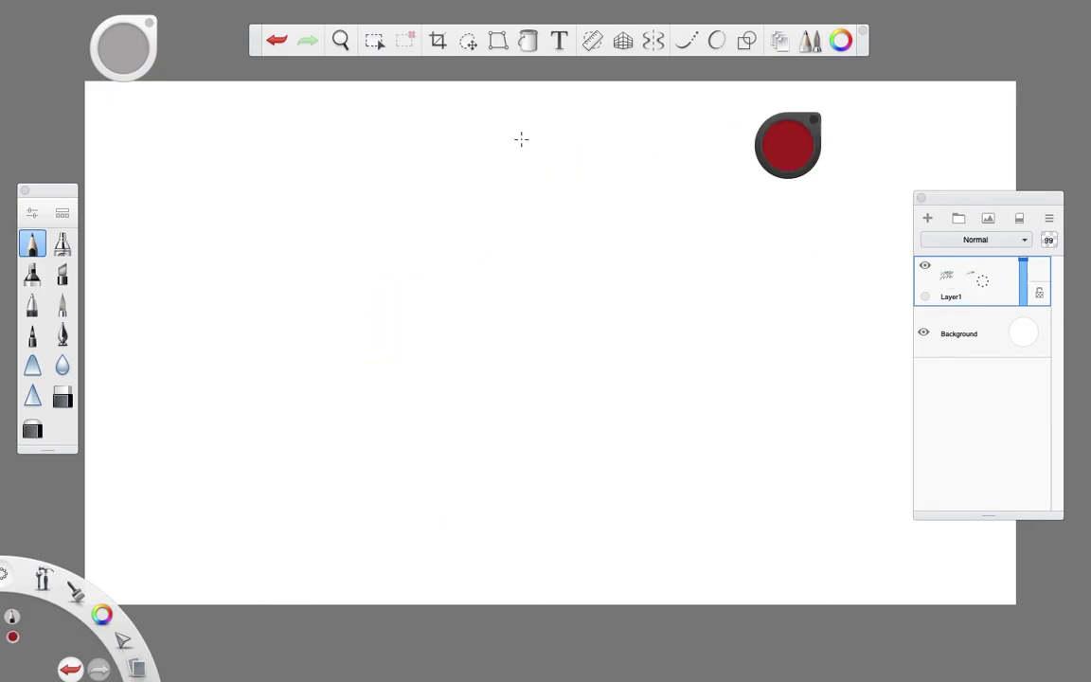
- Draw crossing vertical and horizontal dark red lines and fill a dark red square at their intersection
left_click_drag(520, 140, 510, 551)
left_click_drag(283, 336, 694, 328)
mouse_move(788, 145)
left_mouse_down()
mouse_move(508, 329)
mouse_move(706, 285)
left_mouse_up()
mouse_move(461, 281)
left_mouse_down()
mouse_move(482, 366)
mouse_move(472, 284)
mouse_move(460, 341)
mouse_move(531, 341)
mouse_move(548, 357)
left_mouse_up()
- Raise the luminance with the color puck and paint a pale pink patch at the vertical line's upper end
mouse_move(715, 273)
left_mouse_down()
mouse_move(537, 289)
mouse_move(504, 93)
left_mouse_up()
mouse_move(546, 128)
left_mouse_down()
mouse_move(521, 153)
mouse_move(583, 137)
left_mouse_up()
mouse_move(513, 322)
left_mouse_down()
mouse_move(508, 540)
mouse_move(481, 567)
mouse_move(549, 521)
mouse_move(506, 163)
left_mouse_up()
- Raise the red's saturation and paint a vivid red patch at the horizontal line's right end
left_click_drag(510, 315, 616, 310)
left_click(512, 315)
left_click(536, 317)
left_click_drag(725, 305, 784, 303)
- Desaturate the color with the color puck for a grey patch at the horizontal line's left end and a greyish red one closer in
left_click_drag(510, 315, 189, 319)
mouse_move(232, 303)
left_mouse_down()
mouse_move(195, 360)
mouse_move(337, 308)
left_mouse_up()
left_click_drag(507, 315, 609, 313)
left_click_drag(380, 275, 415, 277)
- Increase the saturation in steps and paint a muted red patch left of the square and a stronger red one right of it
left_click_drag(513, 315, 561, 313)
left_click_drag(408, 350, 466, 326)
left_click_drag(513, 314, 578, 312)
left_click_drag(571, 320, 657, 305)
- Lower the luminance in steps with the color puck and paint dark red to black patches down the vertical line
mouse_move(511, 314)
left_mouse_down()
mouse_move(516, 370)
mouse_move(458, 407)
left_mouse_up()
left_click_drag(512, 316, 512, 365)
left_click_drag(473, 435, 476, 447)
left_click_drag(511, 317, 512, 364)
left_click_drag(473, 495, 529, 502)
- Pick the red again, raise its luminance in steps and paint lighter red and pink patches up the vertical line
left_click_drag(508, 330, 516, 195)
left_click(517, 317)
left_click(534, 321)
left_click_drag(519, 303, 518, 223)
left_click_drag(491, 261, 544, 242)
left_click_drag(511, 311, 517, 224)
left_click_drag(481, 221, 549, 188)
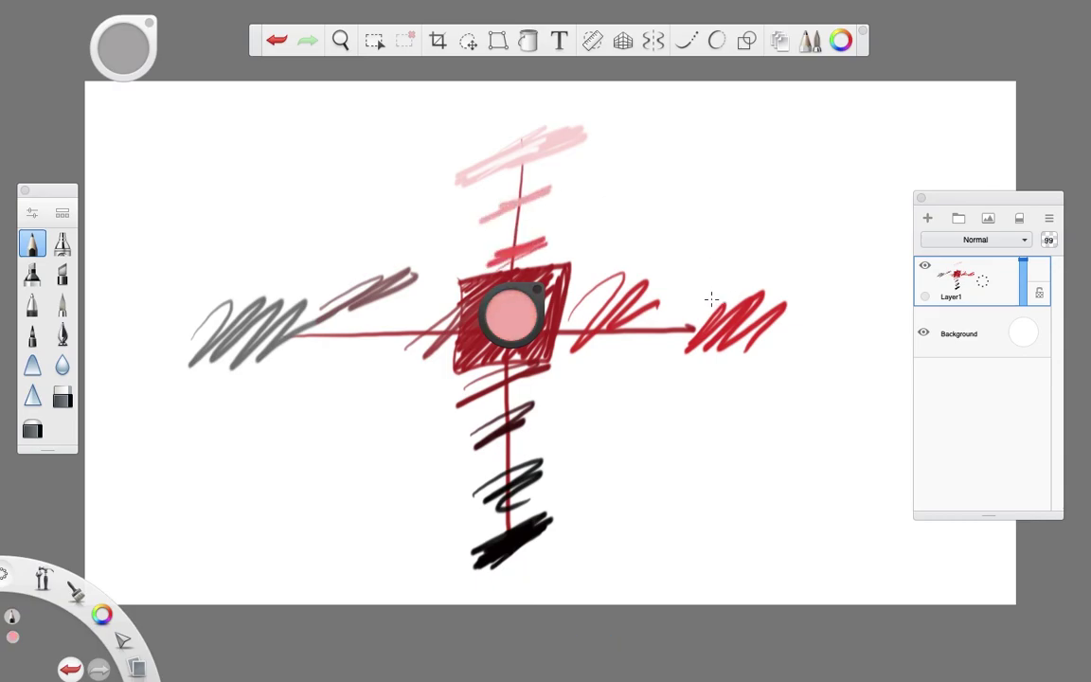
- Clear the color demonstration from Layer1
left_click(1019, 218)
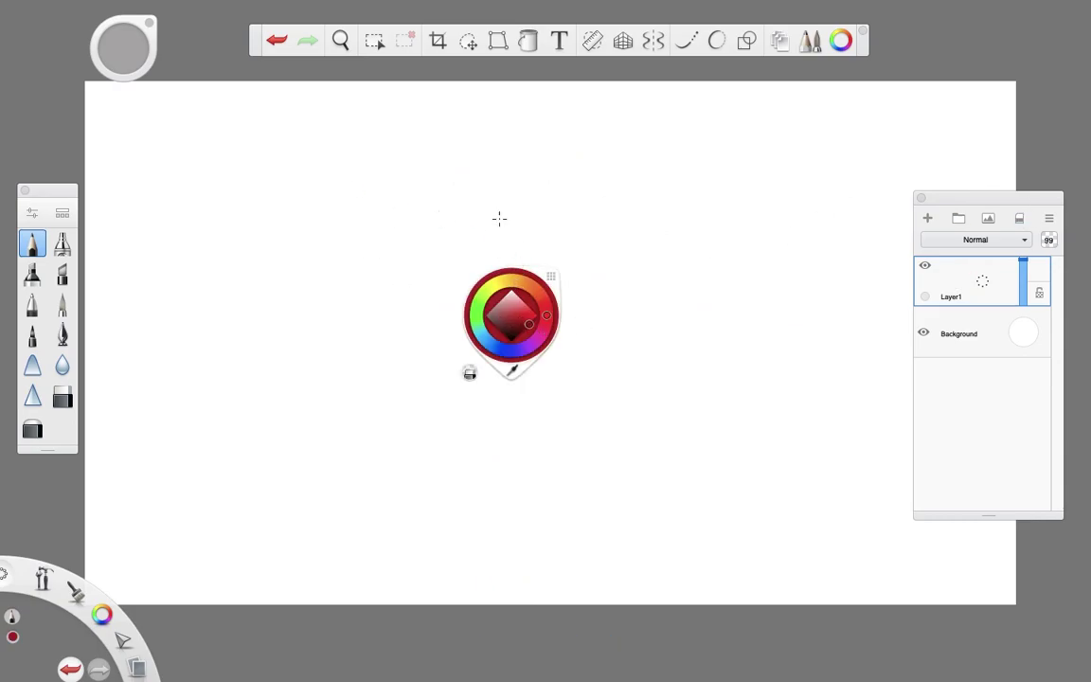
- Preview the Lagoon's tool, brush and color menus and try its undo and redo commands
left_click(71, 669)
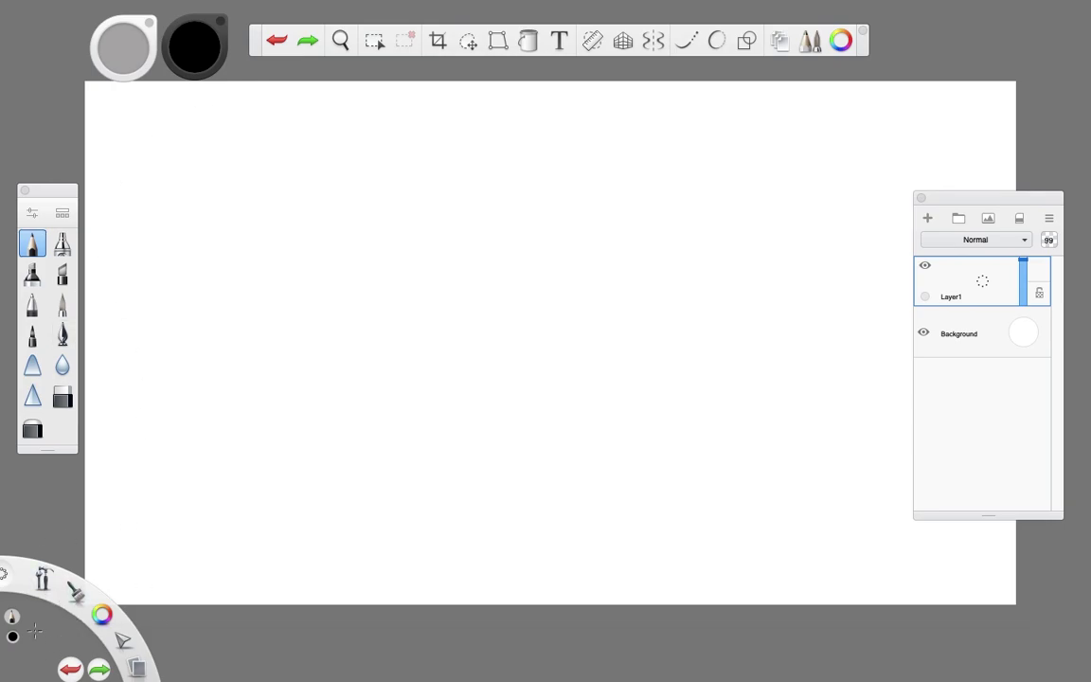
mouse_move(37, 583)
left_mouse_down()
mouse_move(71, 584)
mouse_move(44, 622)
mouse_move(90, 558)
mouse_move(76, 627)
mouse_move(62, 378)
left_mouse_up()
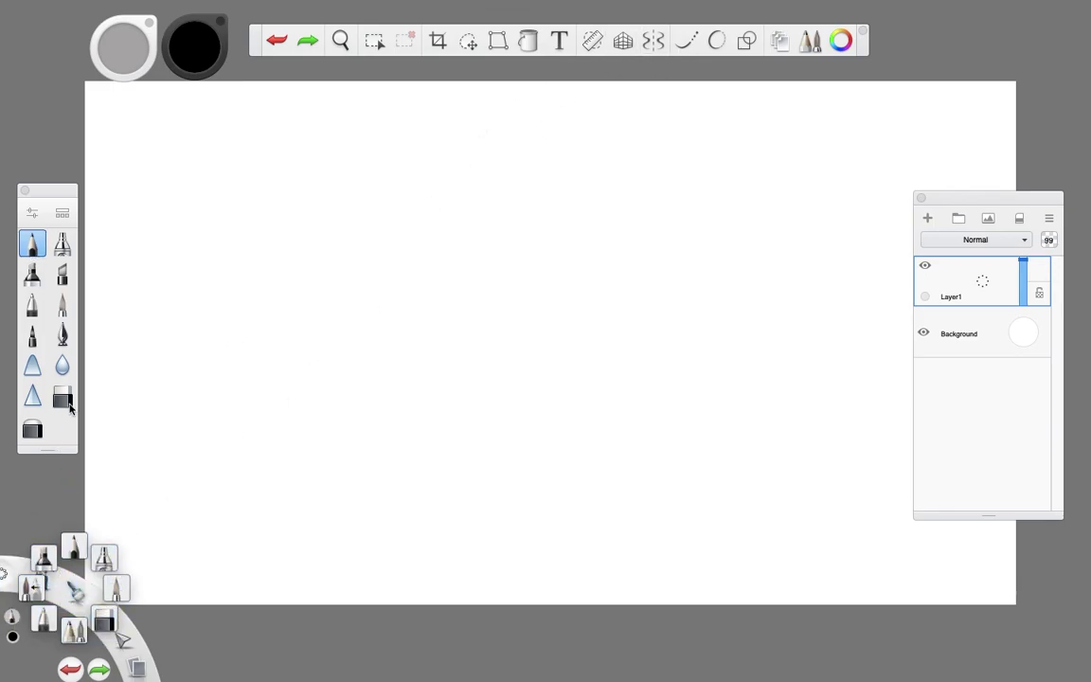
left_click(75, 592)
left_click(104, 616)
left_click_drag(122, 639, 149, 671)
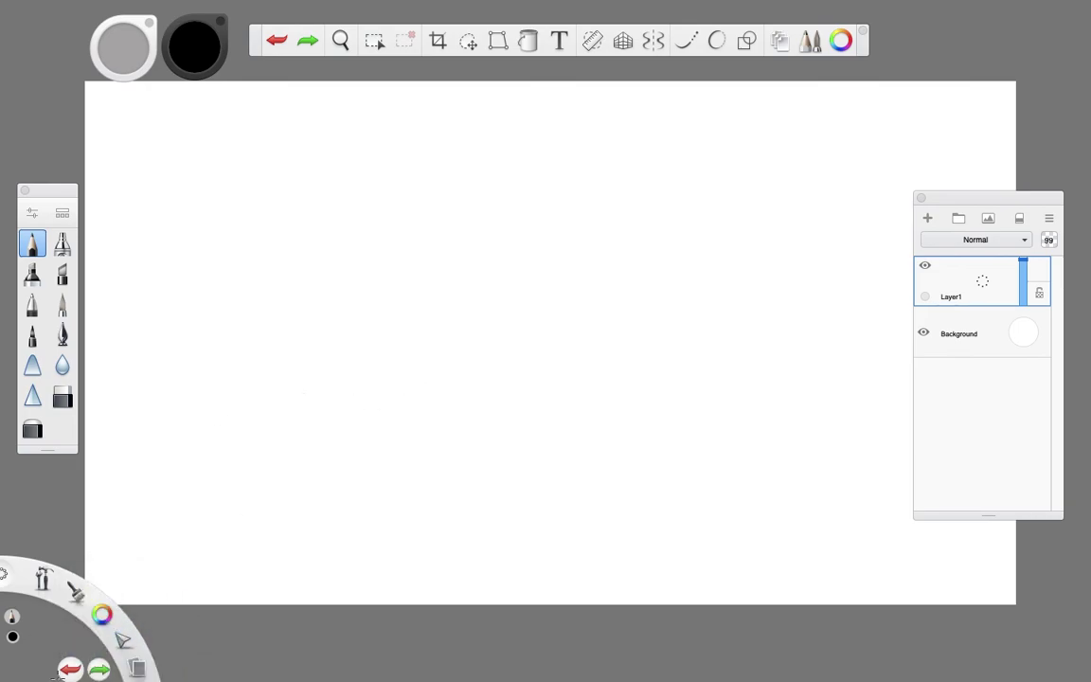
left_click(68, 670)
left_click(101, 670)
- Bring up the Lagoon's interface display options, such as Title Bar Only, without changing the current display
mouse_move(7, 578)
left_click_drag(8, 578, 5, 533)
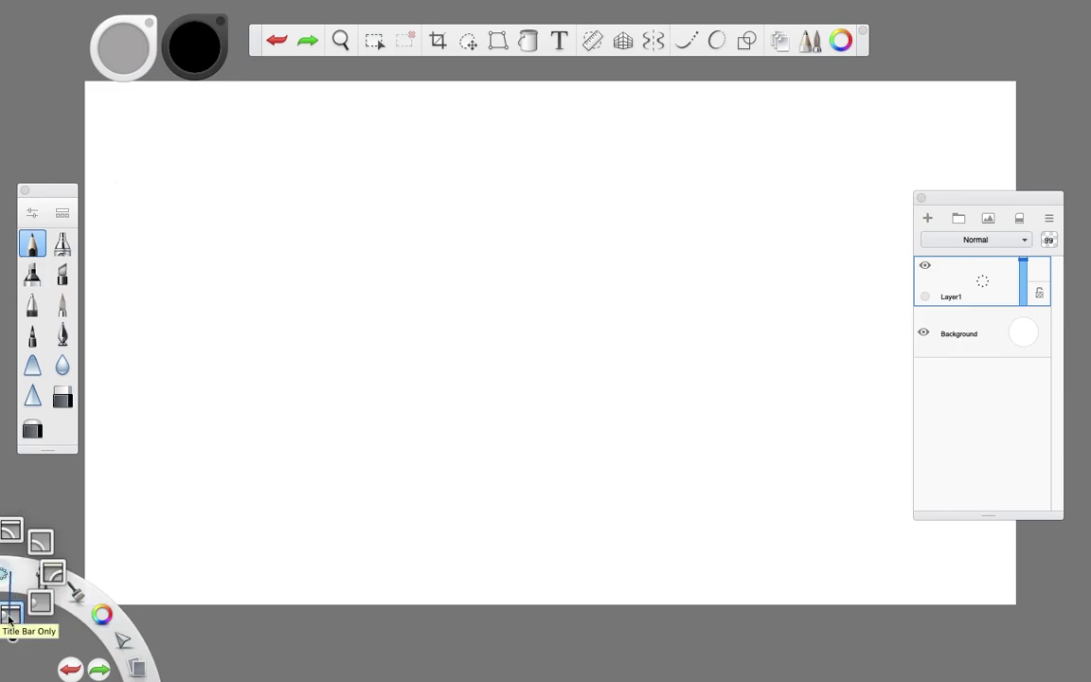
left_click_drag(5, 576, 10, 535)
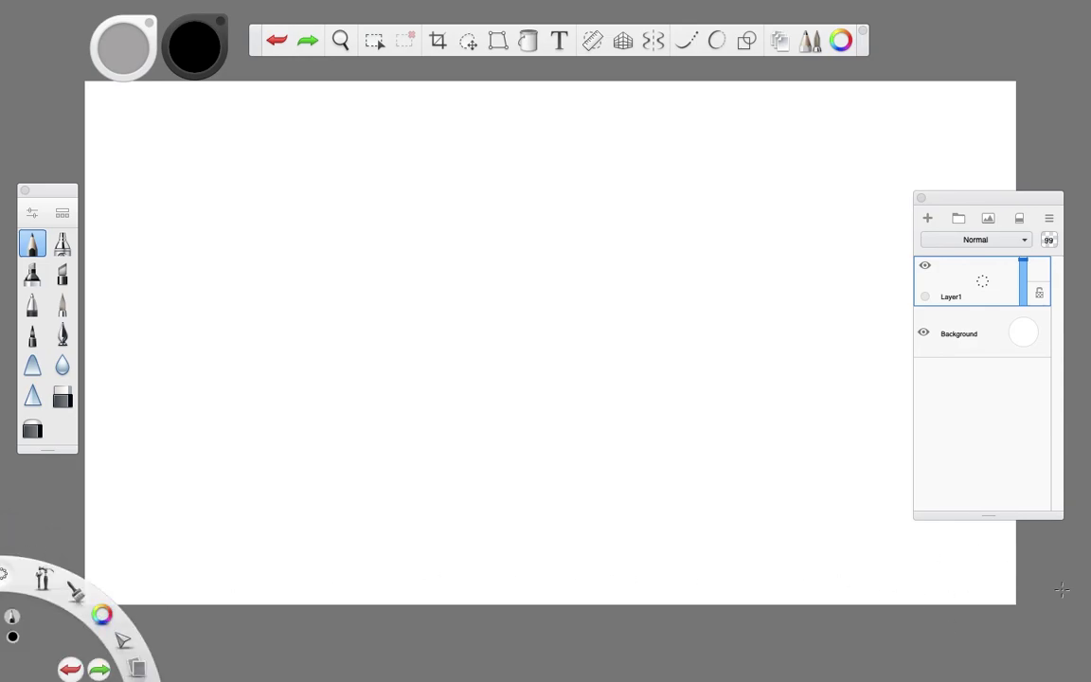
- Switch the Lagoon to the opposite lower corner and back, and shift the layer editor slightly outward from the canvas
left_click(41, 564)
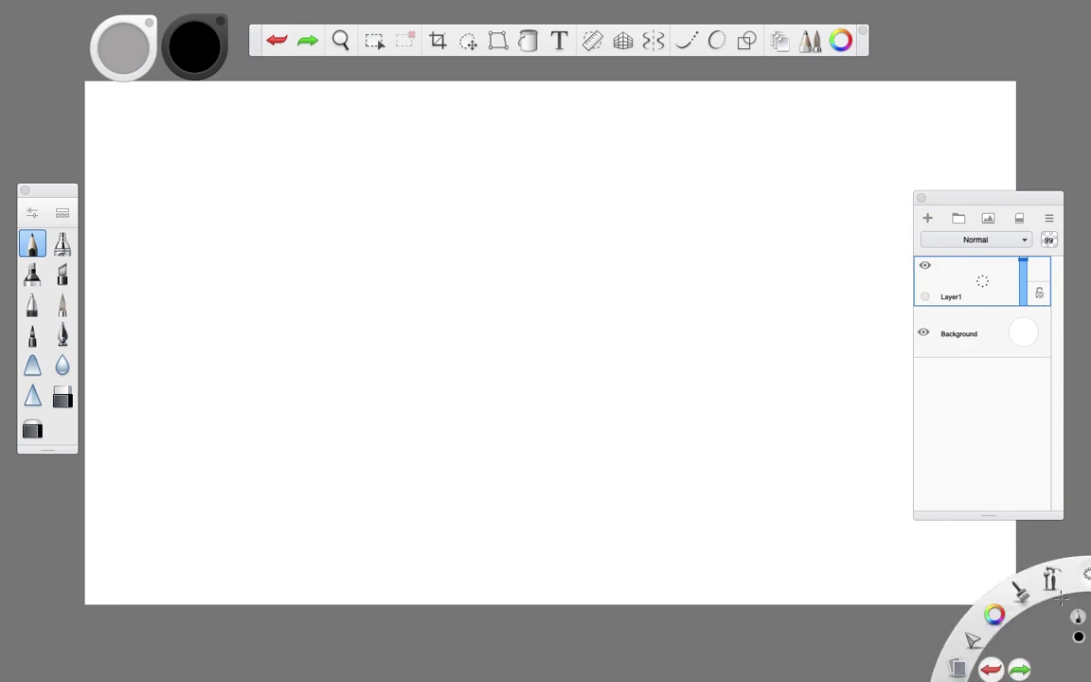
left_click(1039, 575)
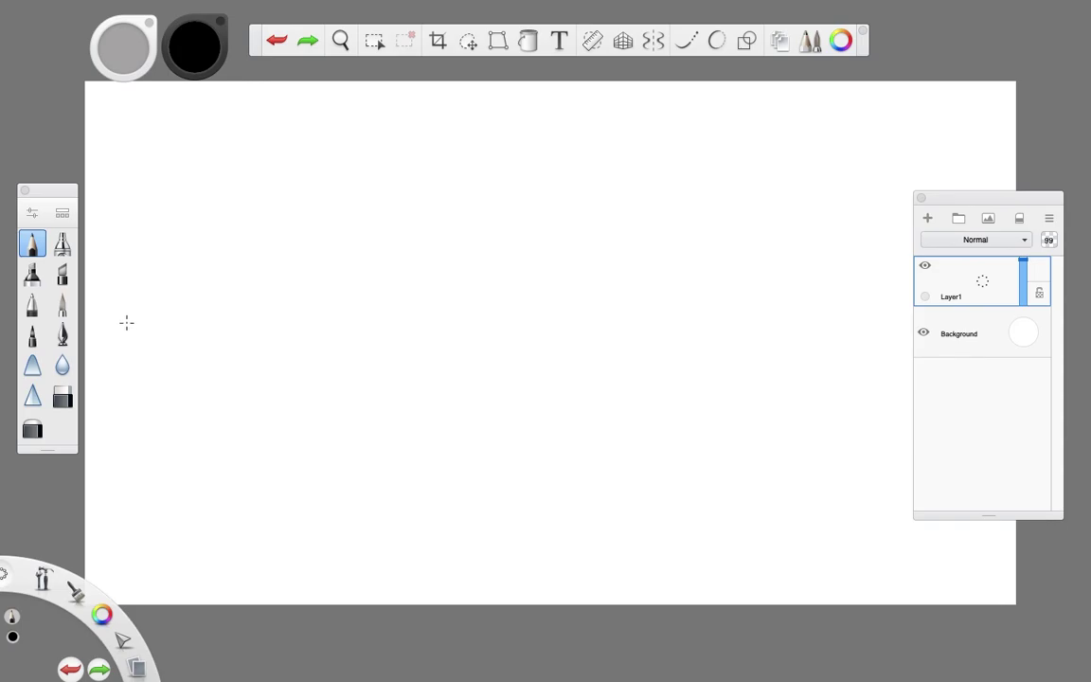
left_click_drag(963, 201, 974, 205)
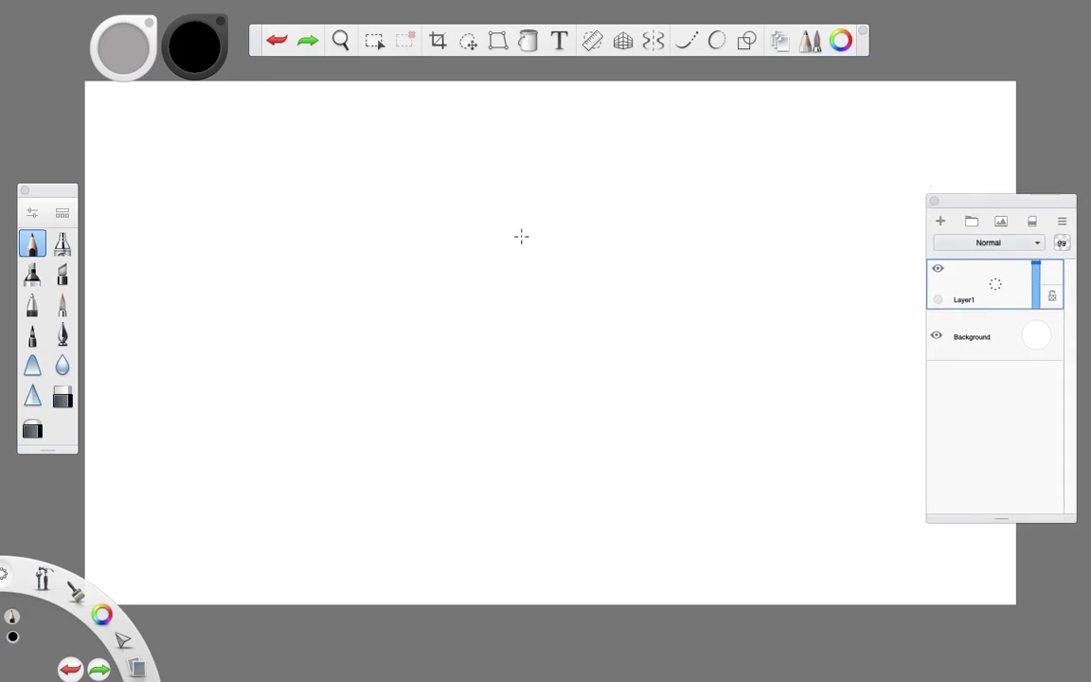